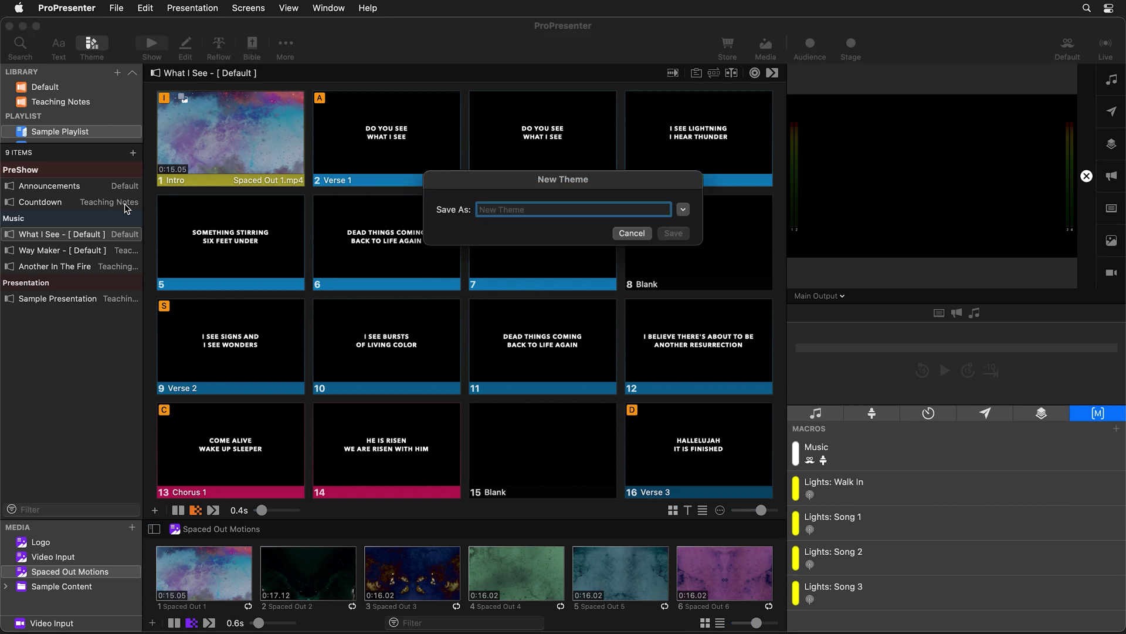
Step: Save the new theme as Cinema Ratio and name its first slide Lyrics Bottom
{"action": "type", "text": "Cinema "}
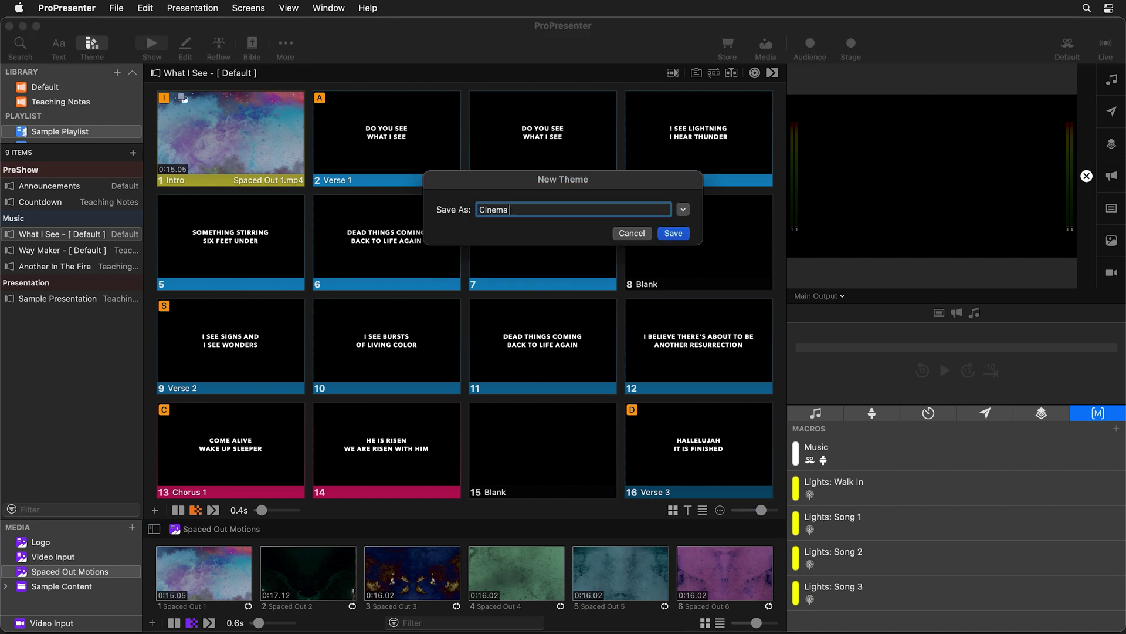
{"action": "type", "text": "Ratio"}
{"action": "left_click", "coordinate": [673, 234]}
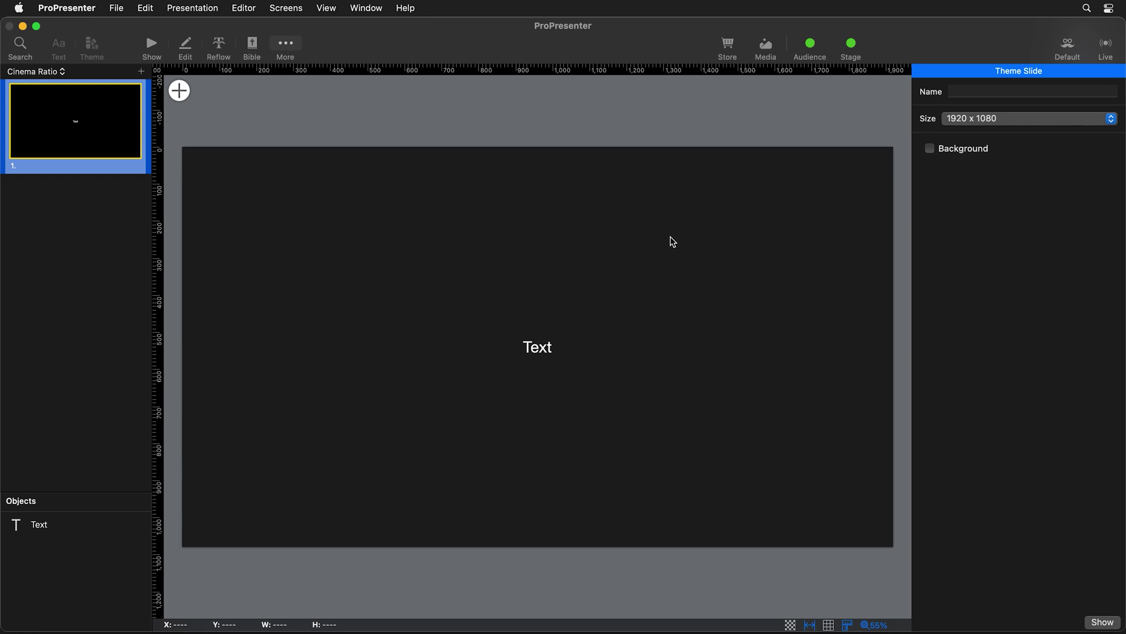
{"action": "left_click", "coordinate": [1001, 91]}
{"action": "type", "text": "Lyrics Bottom"}
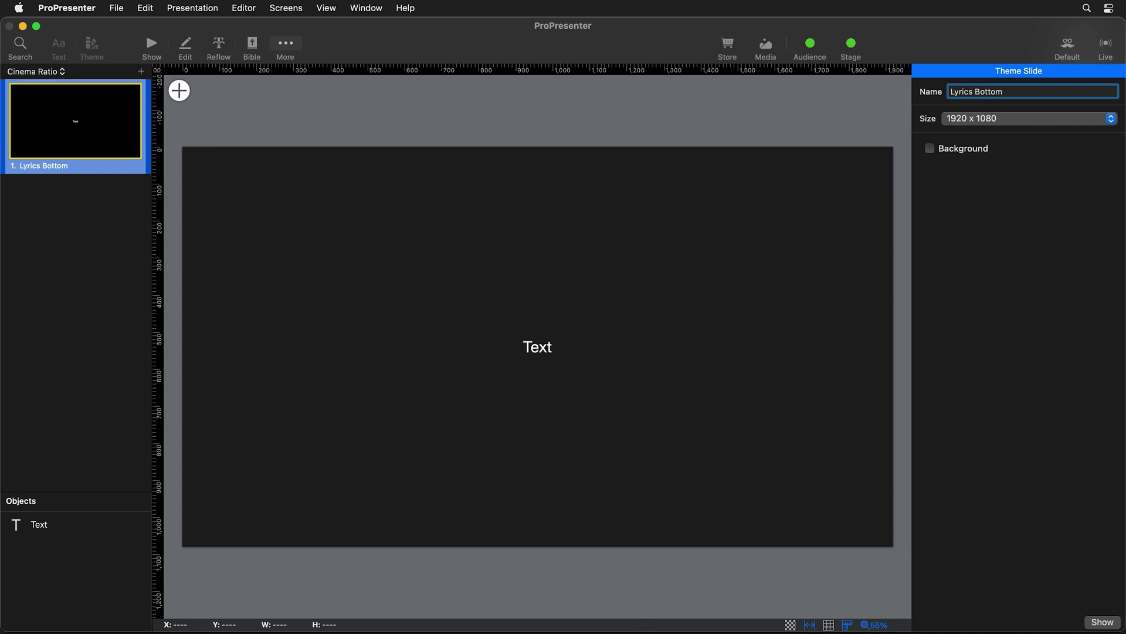
Step: Place the CinemaRatioBars.png image on the slide as a sizing guide, aligned to the slide edges at position 0, 0
{"action": "left_click_drag", "start_coordinate": [487, 630], "coordinate": [446, 385]}
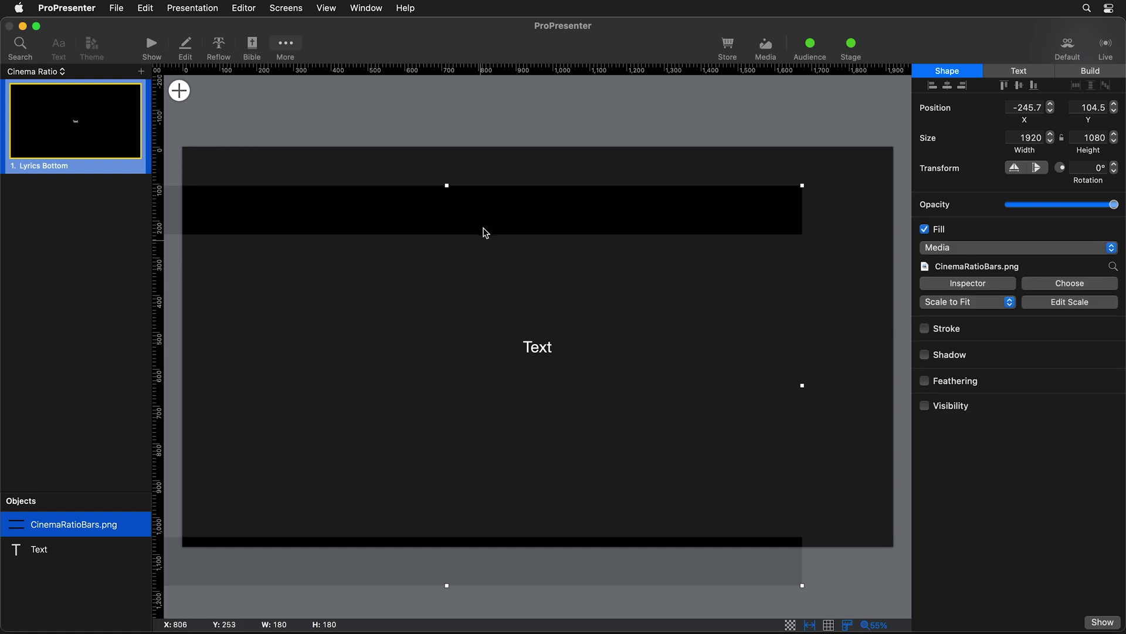
{"action": "left_click_drag", "start_coordinate": [448, 219], "coordinate": [538, 176]}
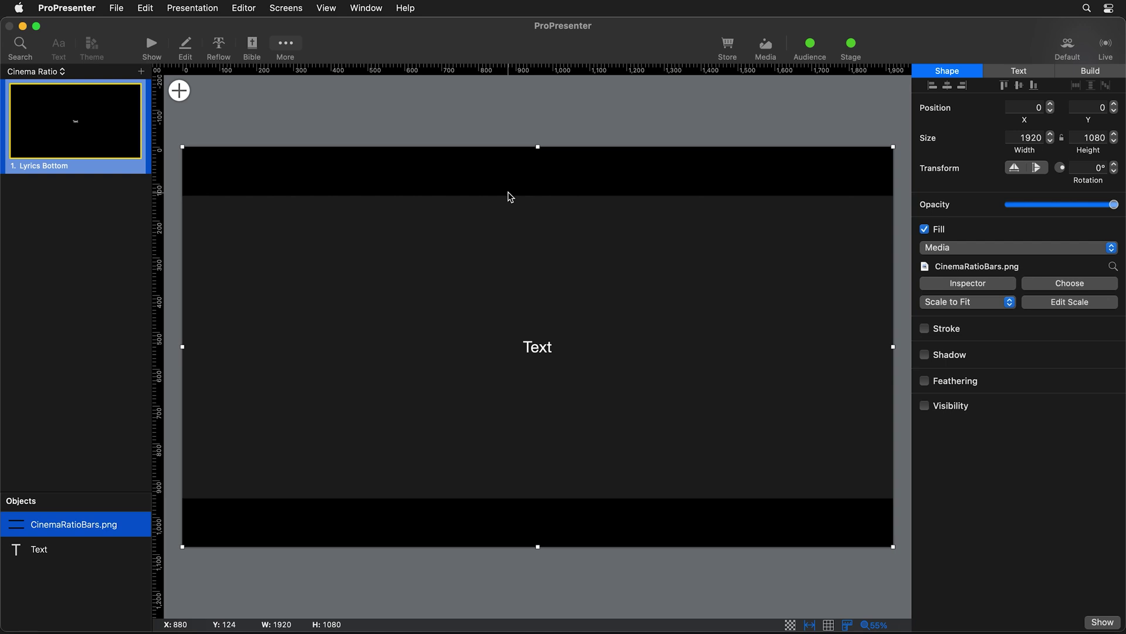
Step: Add a rectangle and stretch it along the slide's upper edge at 0, 0, 1920 wide and about 113 high
{"action": "left_click", "coordinate": [182, 91]}
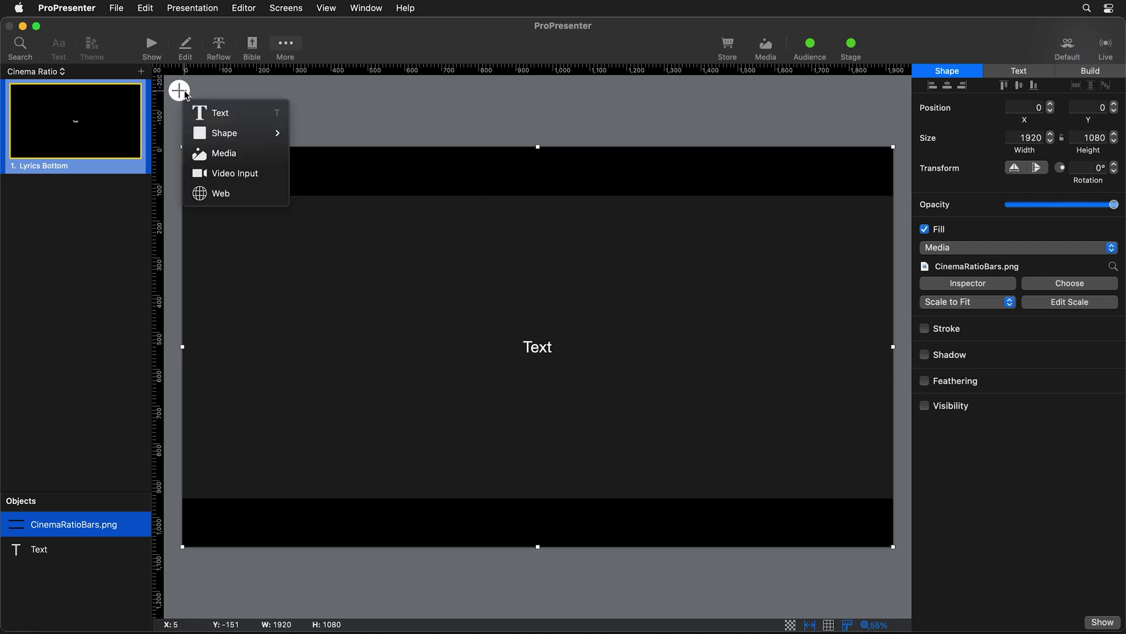
{"action": "mouse_move", "coordinate": [226, 136]}
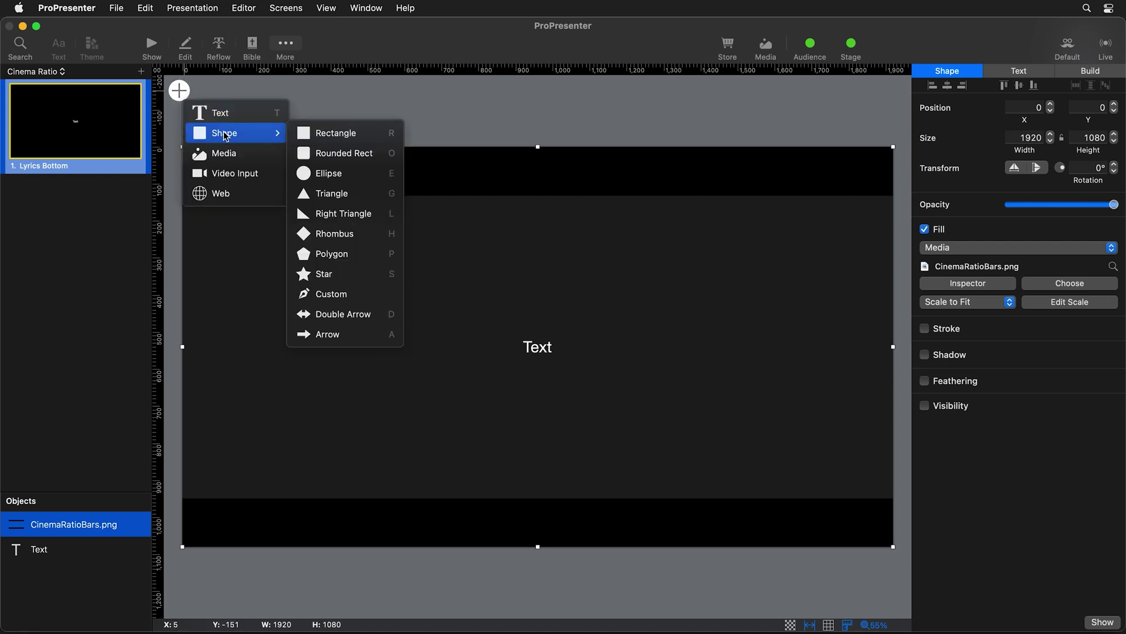
{"action": "left_click", "coordinate": [336, 134]}
{"action": "left_click_drag", "start_coordinate": [536, 372], "coordinate": [539, 368]}
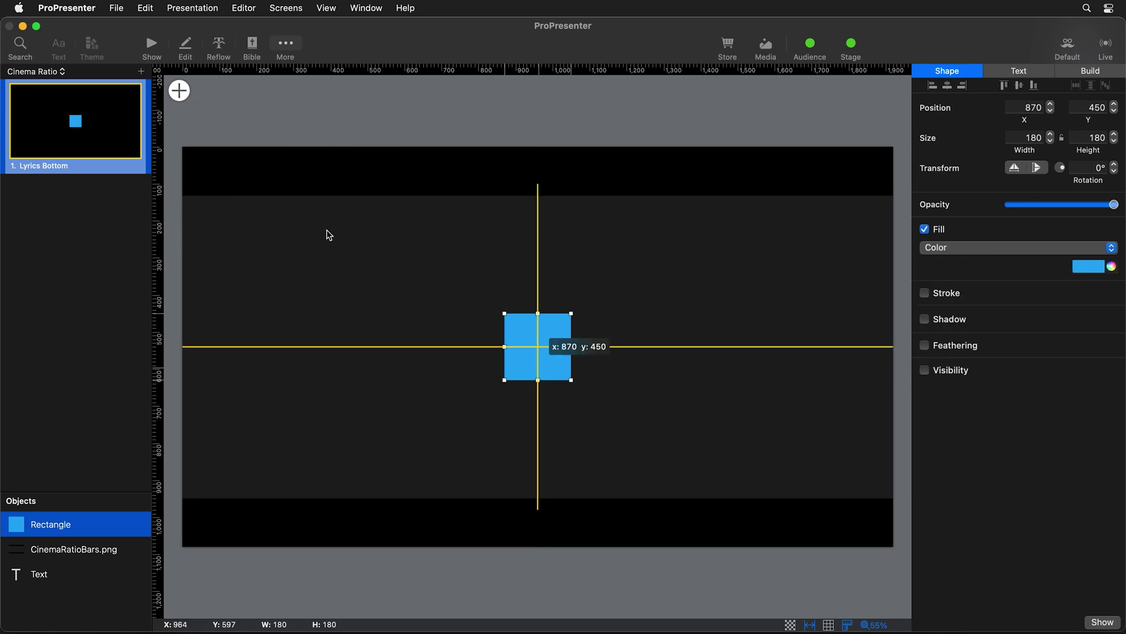
{"action": "left_click_drag", "start_coordinate": [328, 235], "coordinate": [893, 188]}
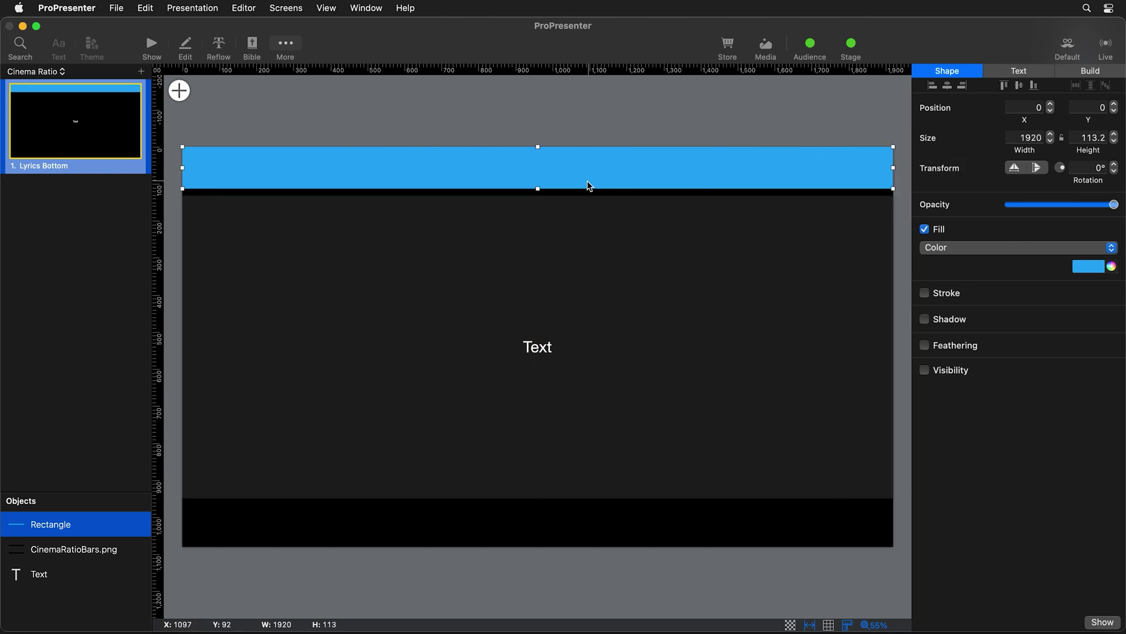
Step: Extend the rectangle down to cover the upper black bar and set its height to 130
{"action": "left_click_drag", "start_coordinate": [539, 188], "coordinate": [539, 193]}
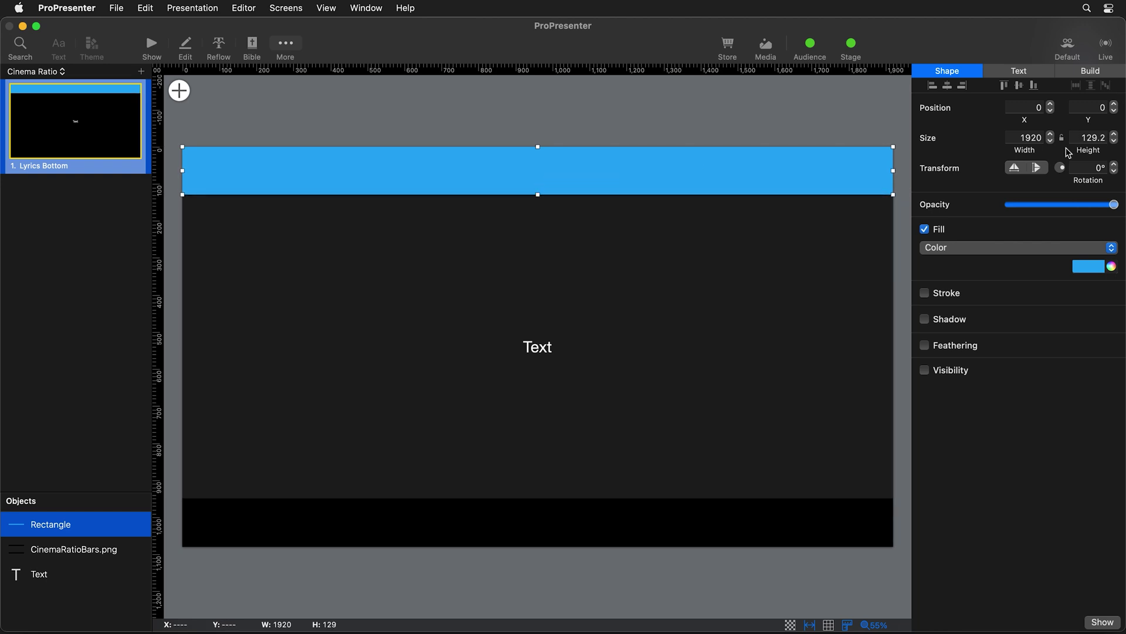
{"action": "left_click", "coordinate": [1081, 139]}
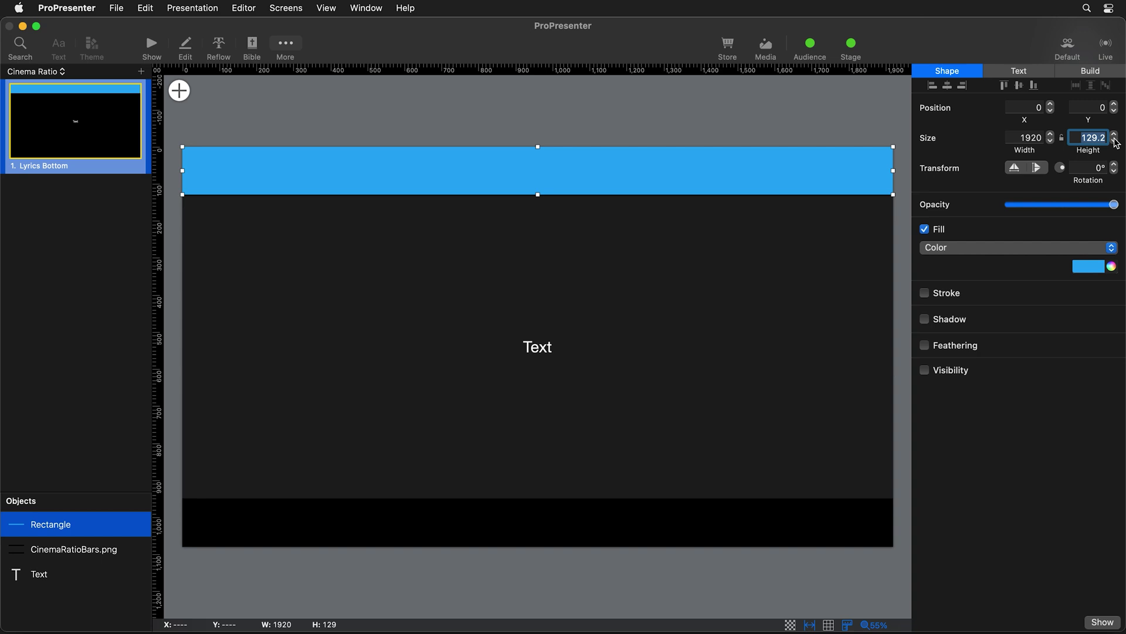
{"action": "type", "text": "130"}
{"action": "key", "text": "Return"}
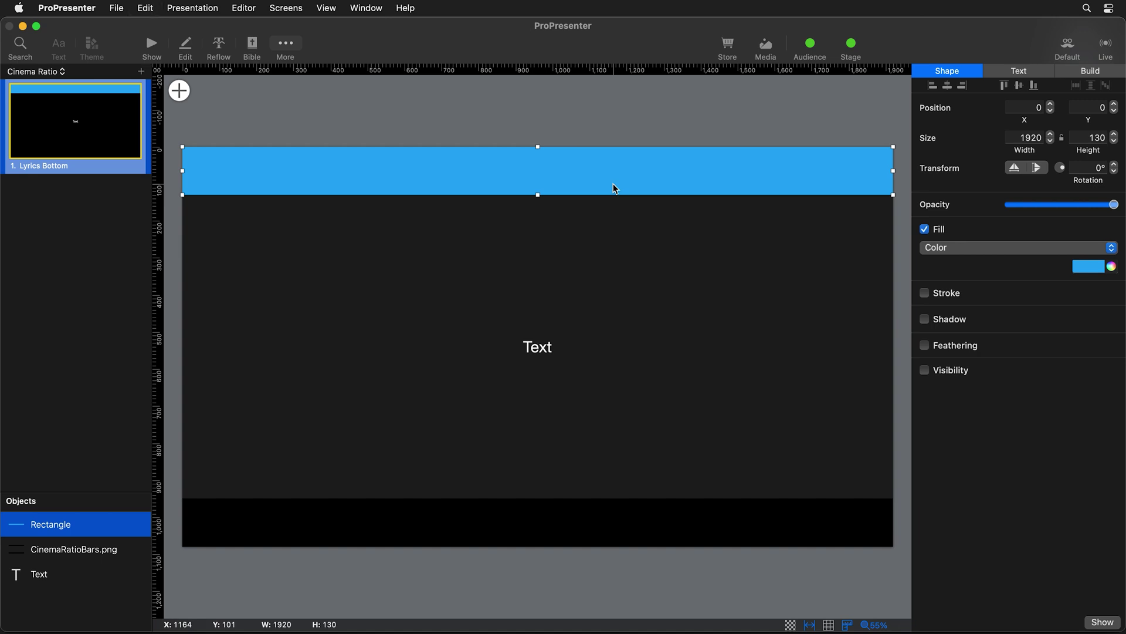
Step: Duplicate the rectangle and place the copy over the lower black bar at X 0, Y 950
{"action": "key", "text": "super+d"}
{"action": "left_click_drag", "start_coordinate": [613, 188], "coordinate": [583, 521]}
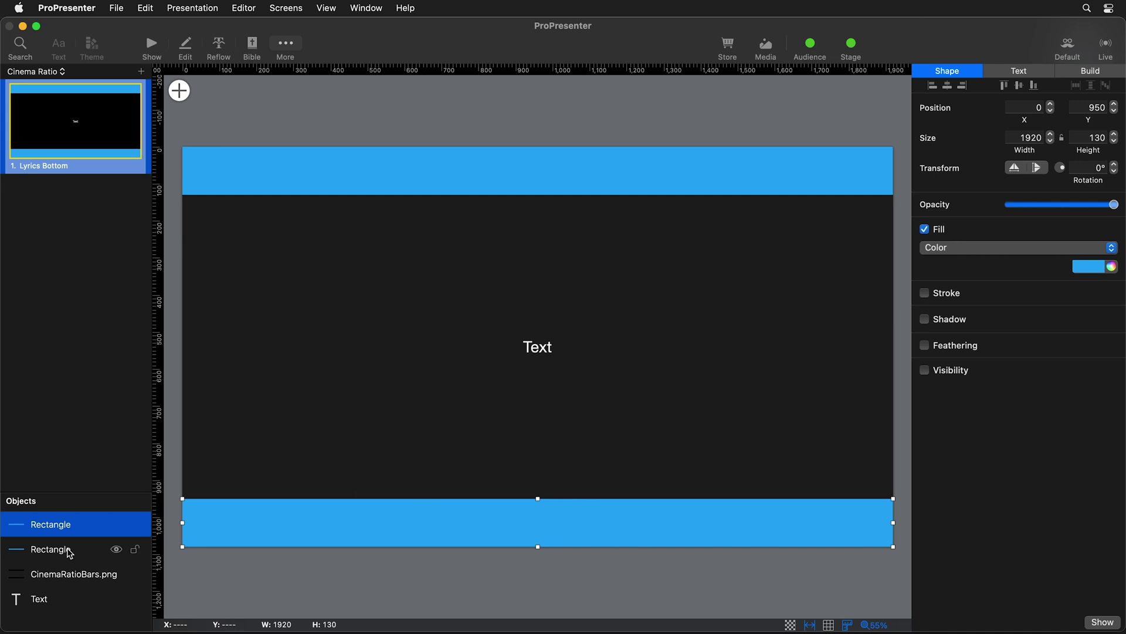
Step: Delete the CinemaRatioBars.png guide image and the default Text object from the slide
{"action": "left_click", "coordinate": [74, 576]}
{"action": "key", "text": "Delete"}
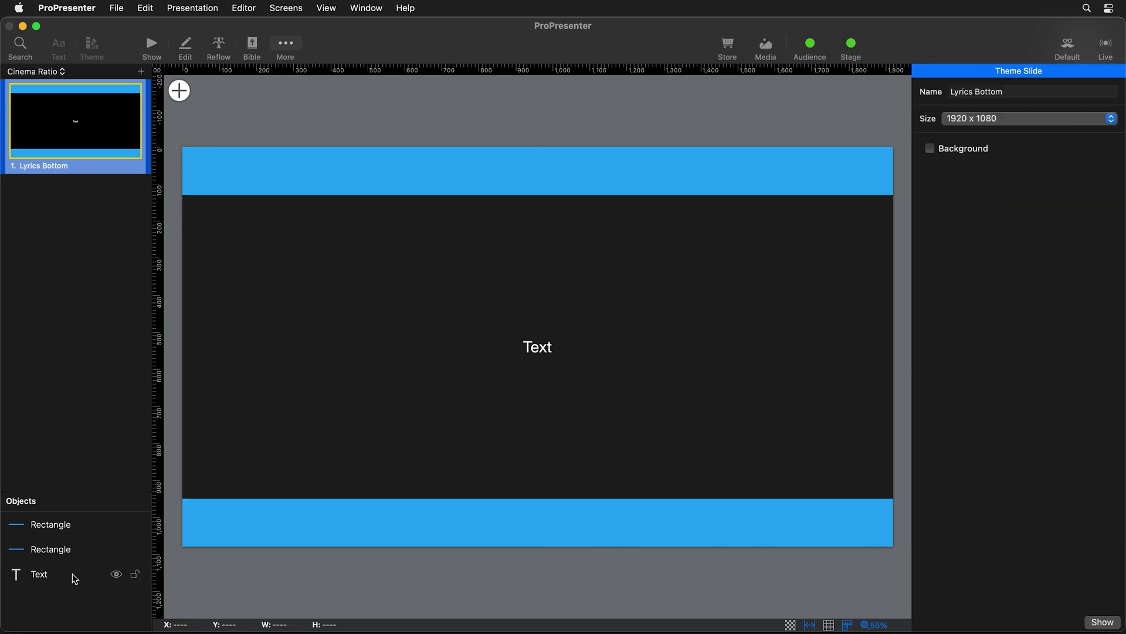
{"action": "left_click", "coordinate": [44, 579]}
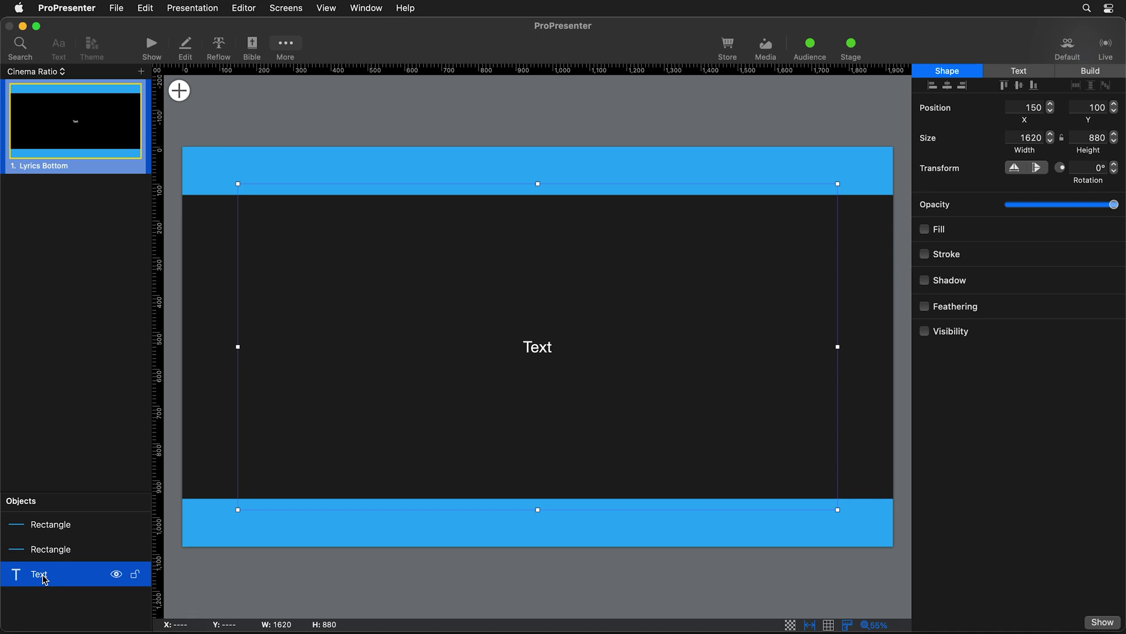
{"action": "key", "text": "Delete"}
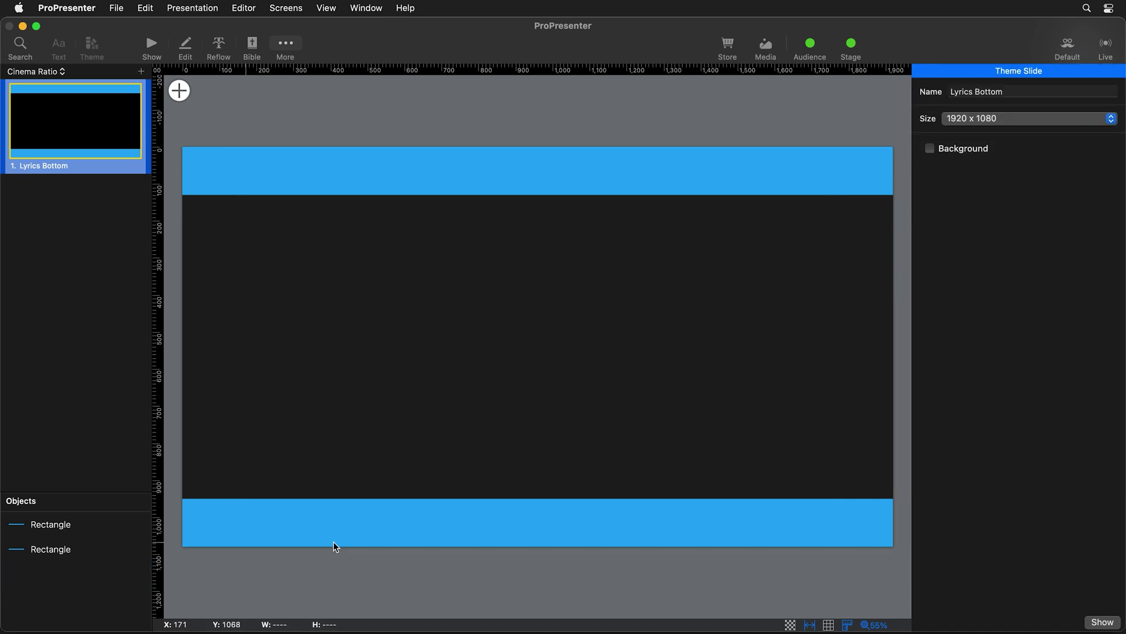
Step: Enter the sample text "test" inside the lower blue rectangle
{"action": "left_click", "coordinate": [526, 522]}
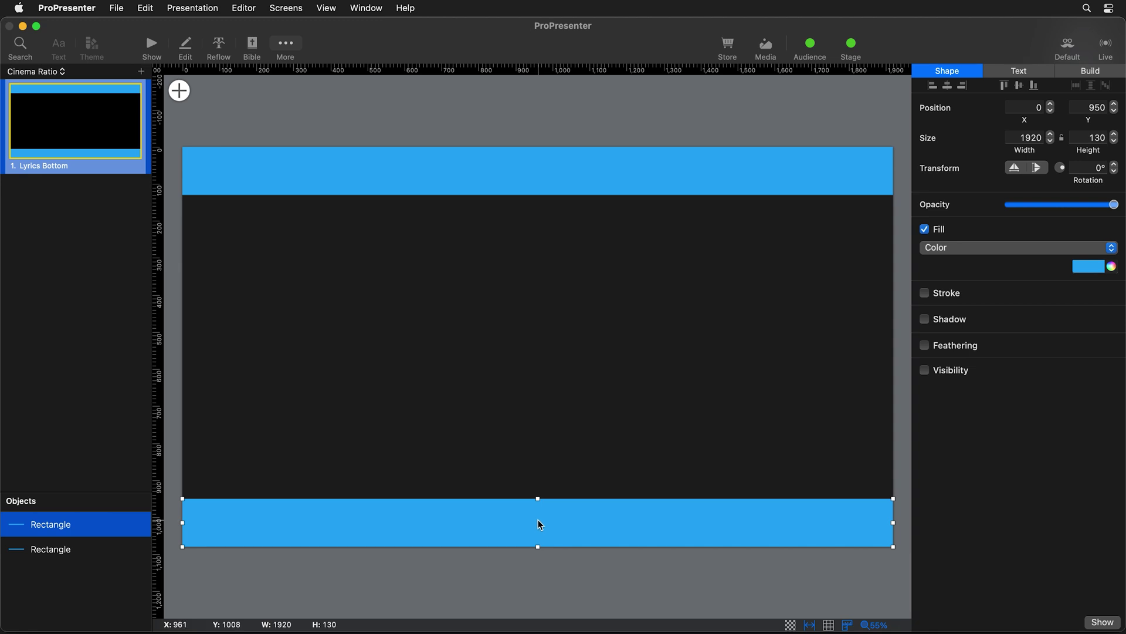
{"action": "double_click", "coordinate": [540, 524]}
{"action": "type", "text": "tes"}
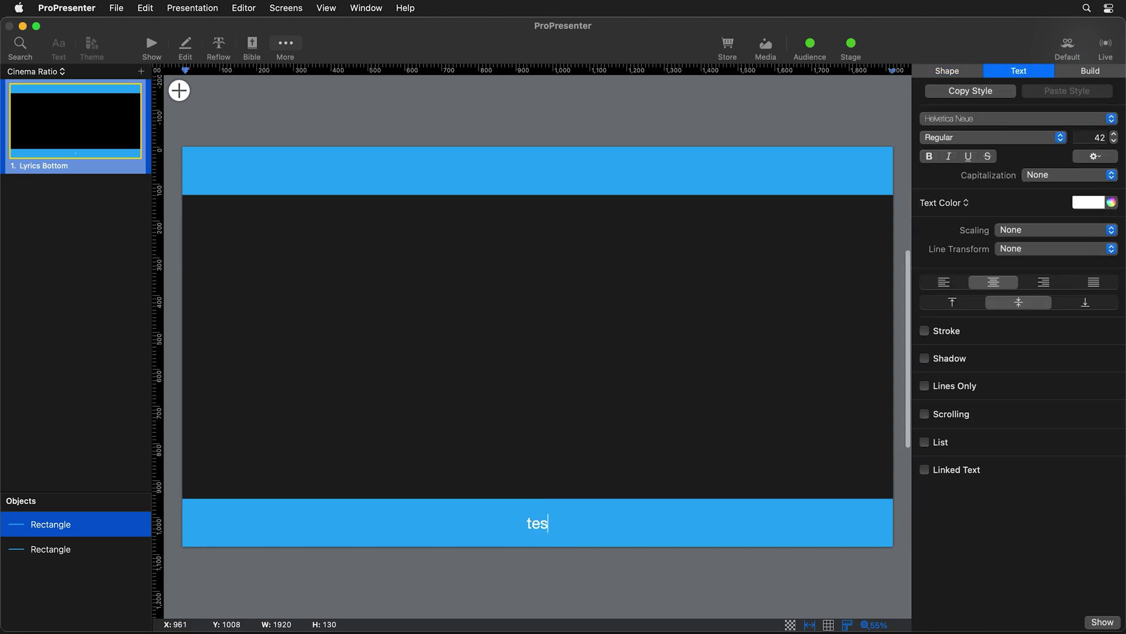
{"action": "type", "text": "t"}
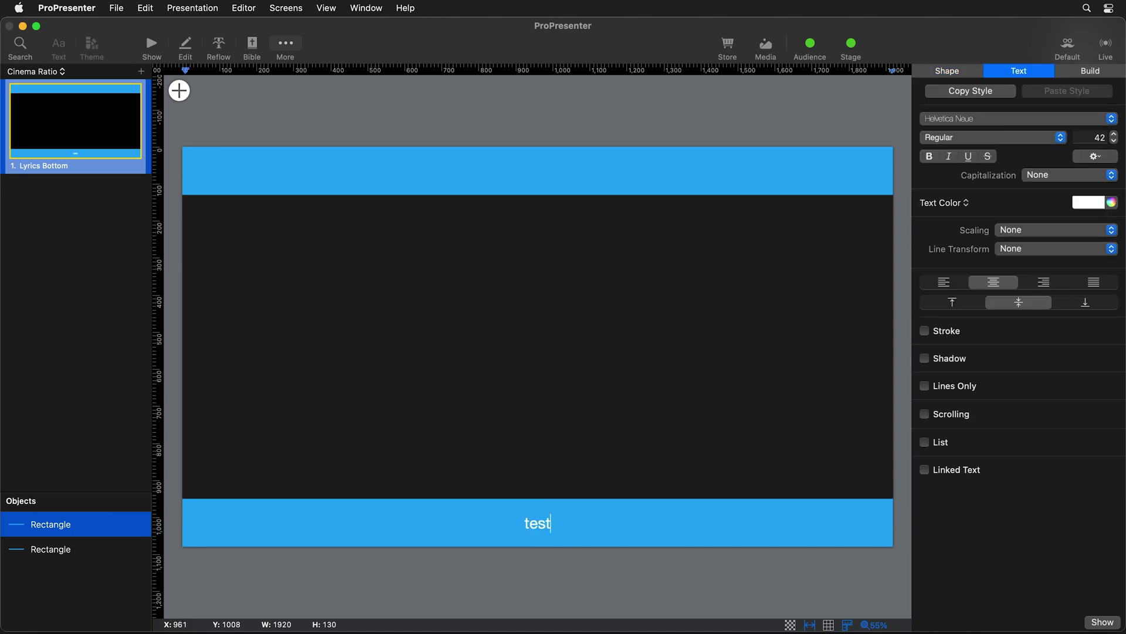
{"action": "left_click", "coordinate": [557, 564]}
Step: Set the capitalization of the lower rectangle's text to All Caps
{"action": "left_click", "coordinate": [547, 512]}
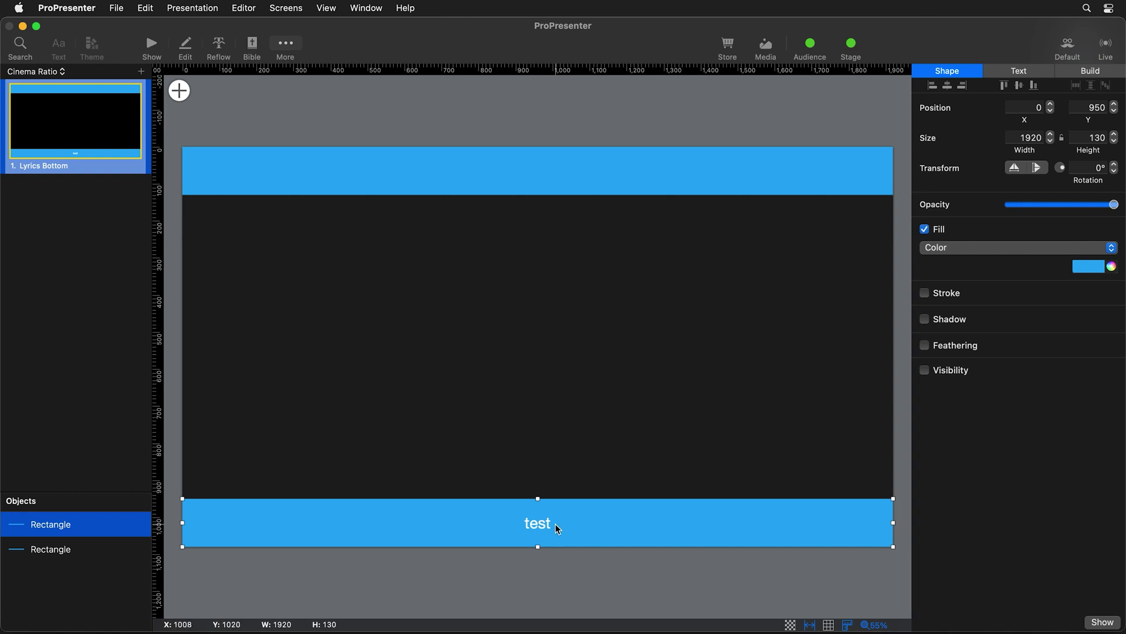
{"action": "left_click", "coordinate": [1027, 70]}
{"action": "left_click", "coordinate": [1044, 179]}
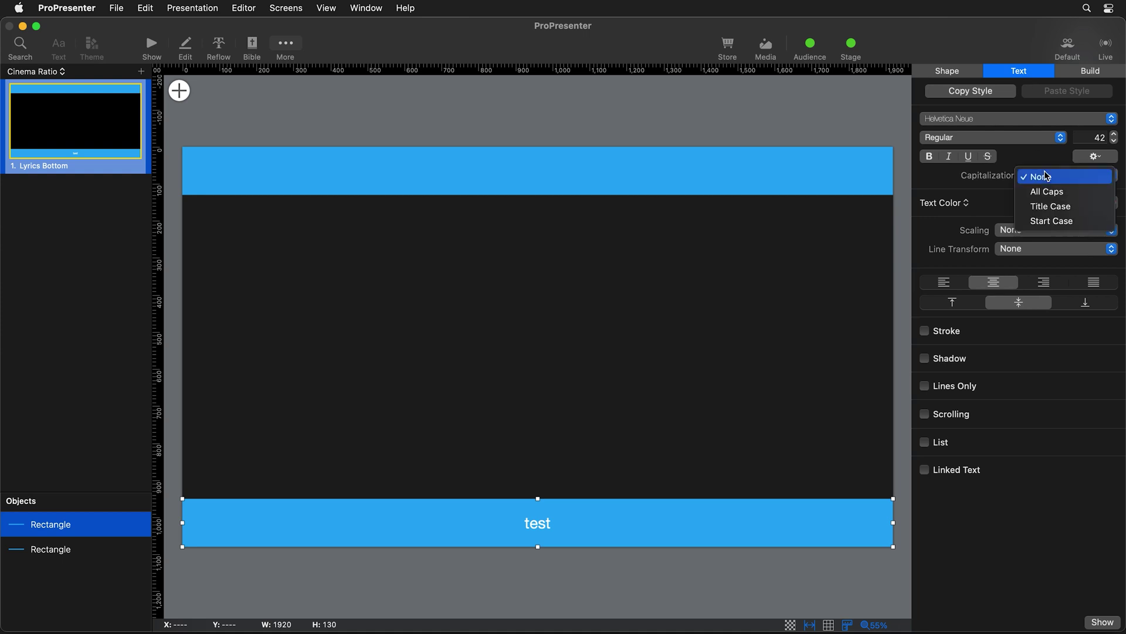
{"action": "left_click", "coordinate": [1047, 192]}
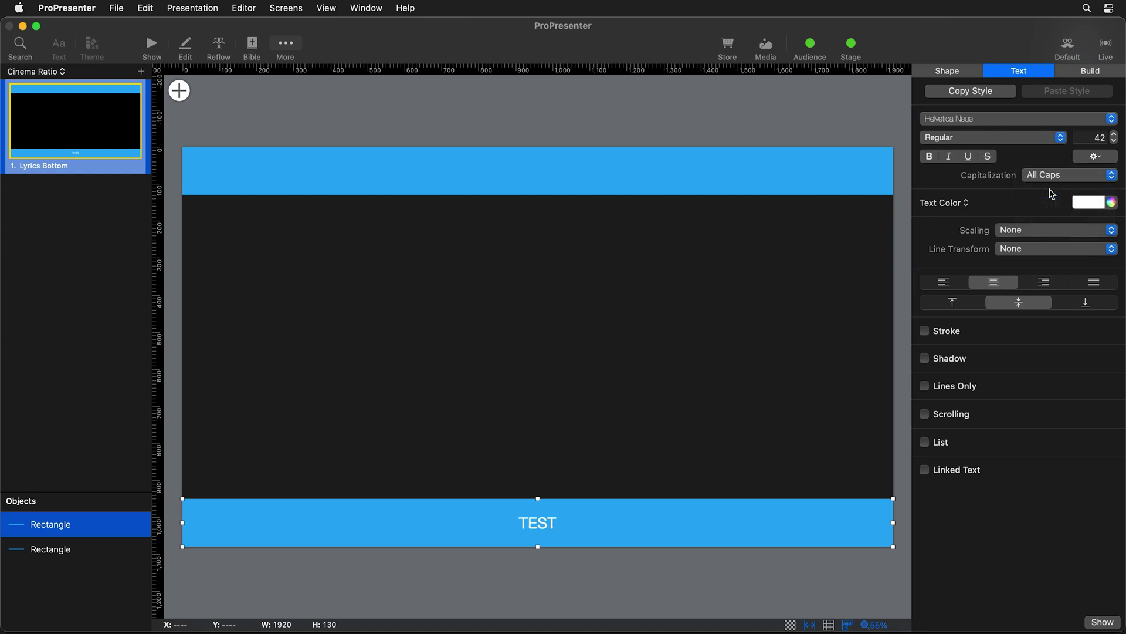
Step: Change the lower rectangle's text font to Avenir Next in the Demi Bold style
{"action": "left_click", "coordinate": [978, 120]}
{"action": "scroll", "coordinate": [977, 116], "scroll_direction": "up", "scroll_amount": 10}
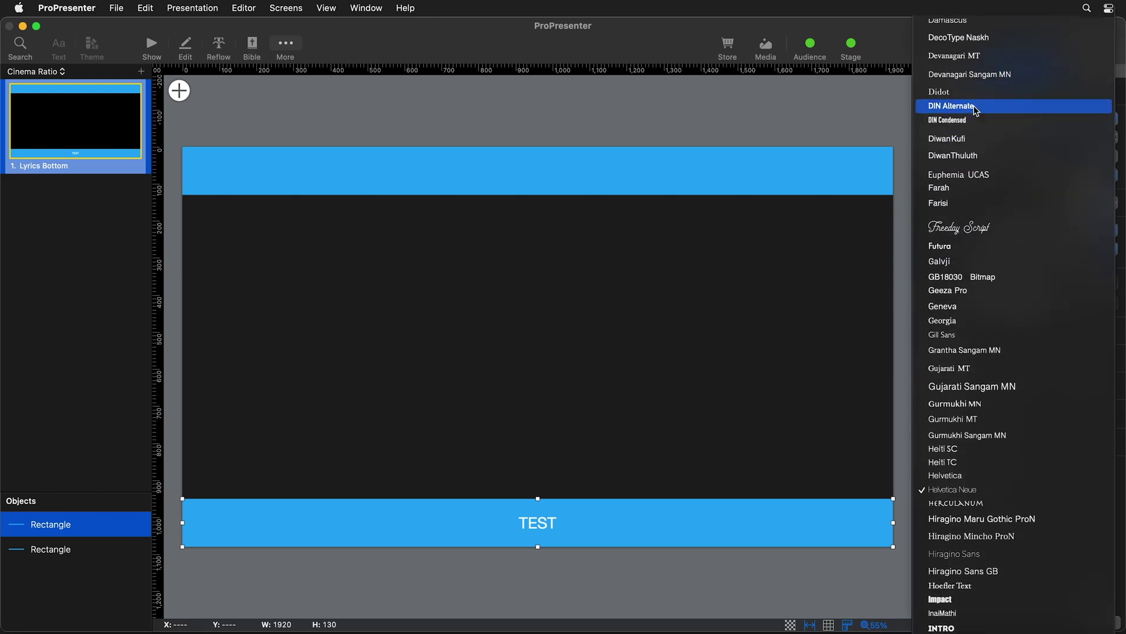
{"action": "scroll", "coordinate": [976, 111], "scroll_direction": "up", "scroll_amount": 8}
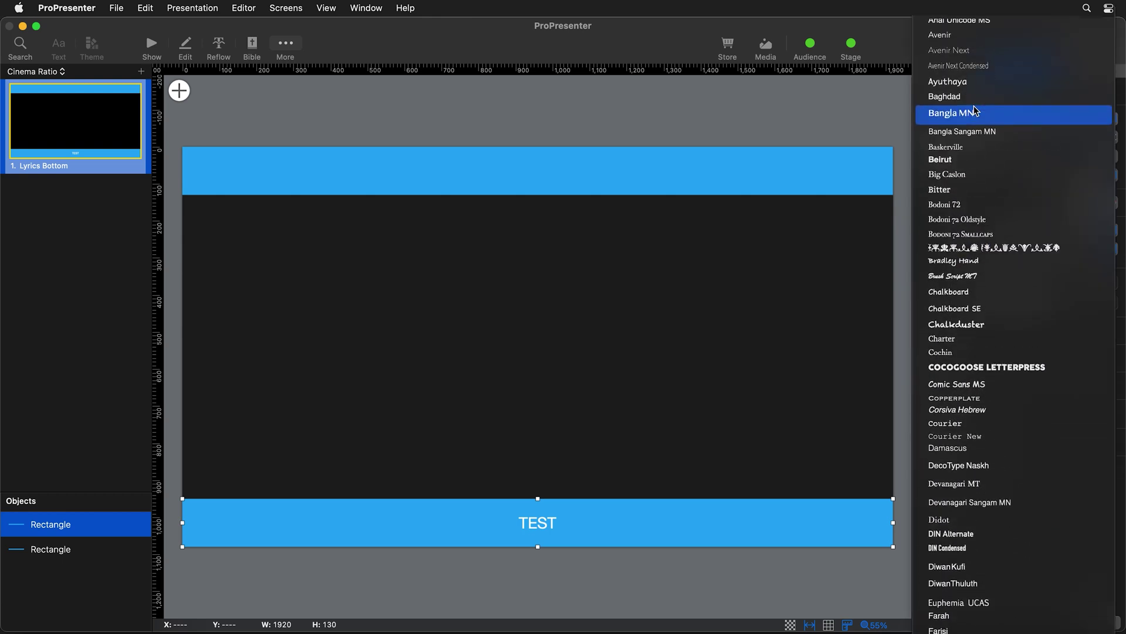
{"action": "scroll", "coordinate": [975, 111], "scroll_direction": "up", "scroll_amount": 1}
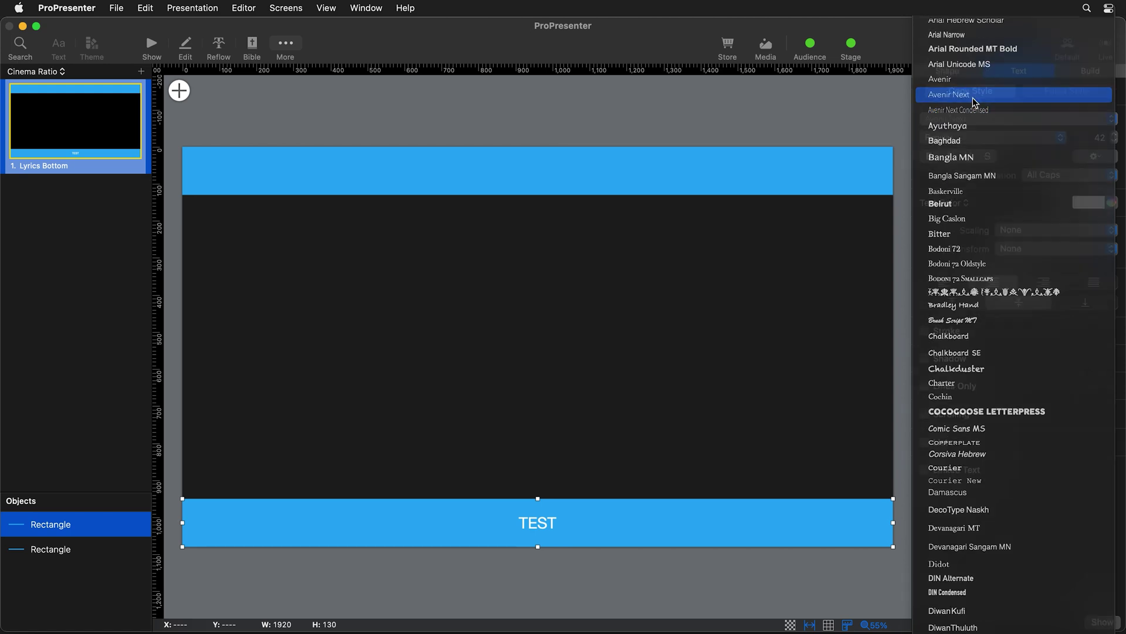
{"action": "left_click", "coordinate": [973, 98]}
{"action": "left_click", "coordinate": [968, 141]}
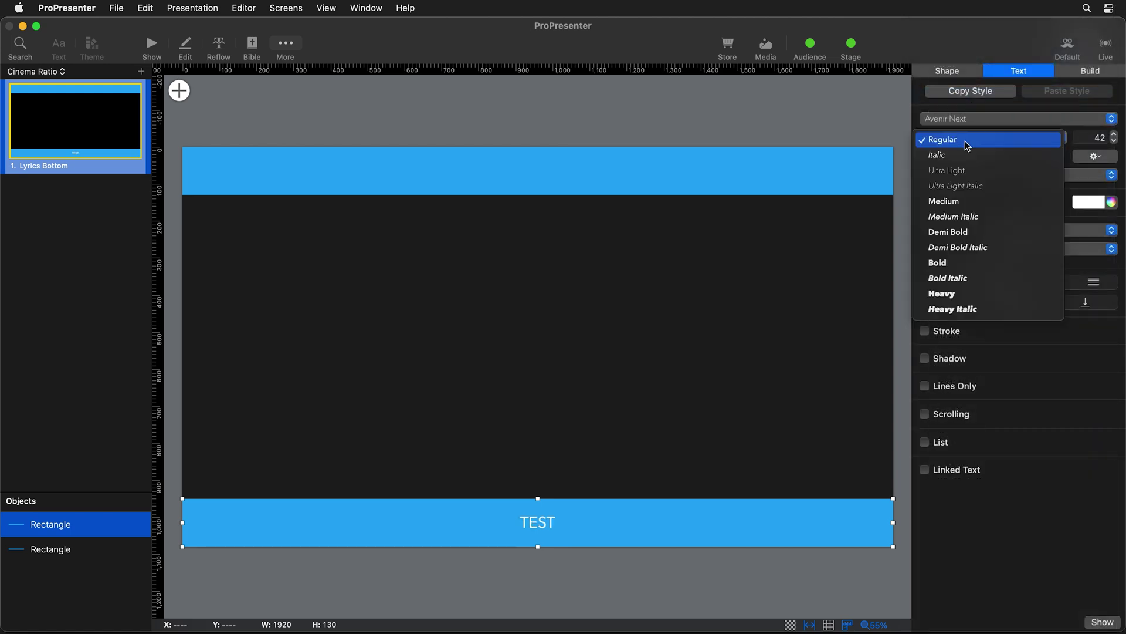
{"action": "left_click", "coordinate": [974, 231]}
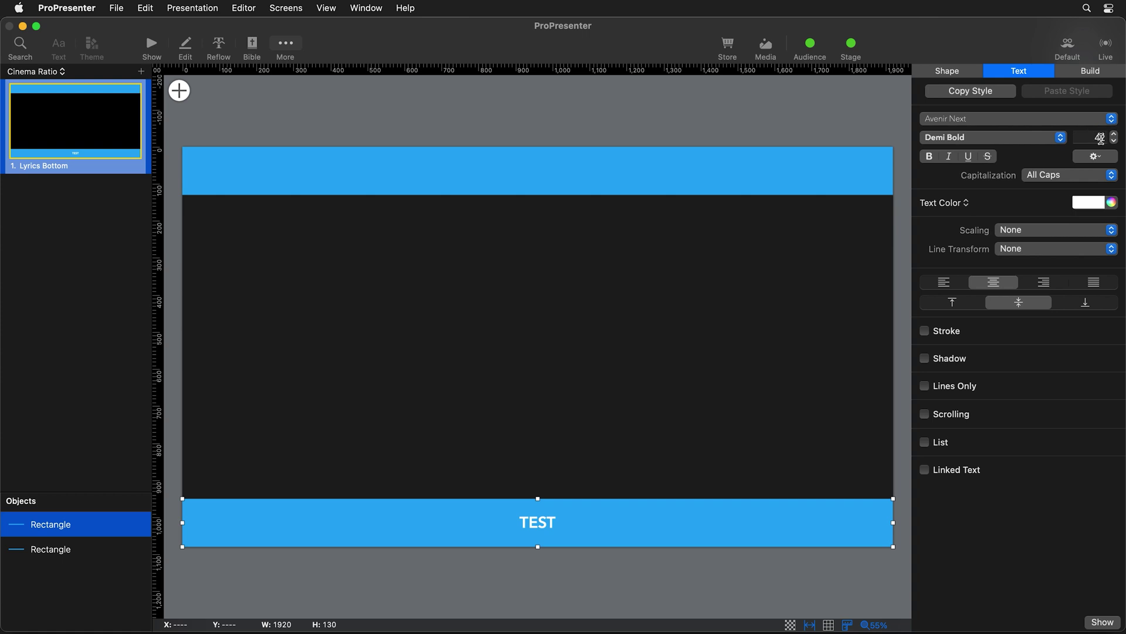
Step: Set the lower rectangle's text size to 48 and its character spacing to 2
{"action": "left_click", "coordinate": [1101, 139]}
{"action": "type", "text": "8"}
{"action": "key", "text": "Return"}
{"action": "left_click", "coordinate": [1096, 157]}
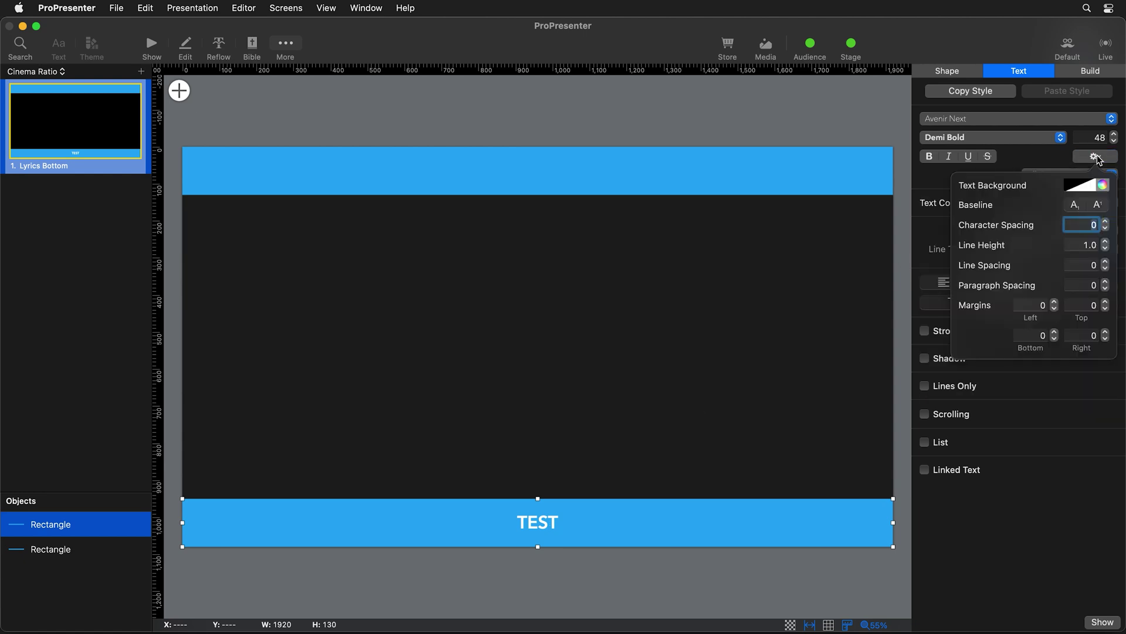
{"action": "type", "text": "2"}
{"action": "key", "text": "Return"}
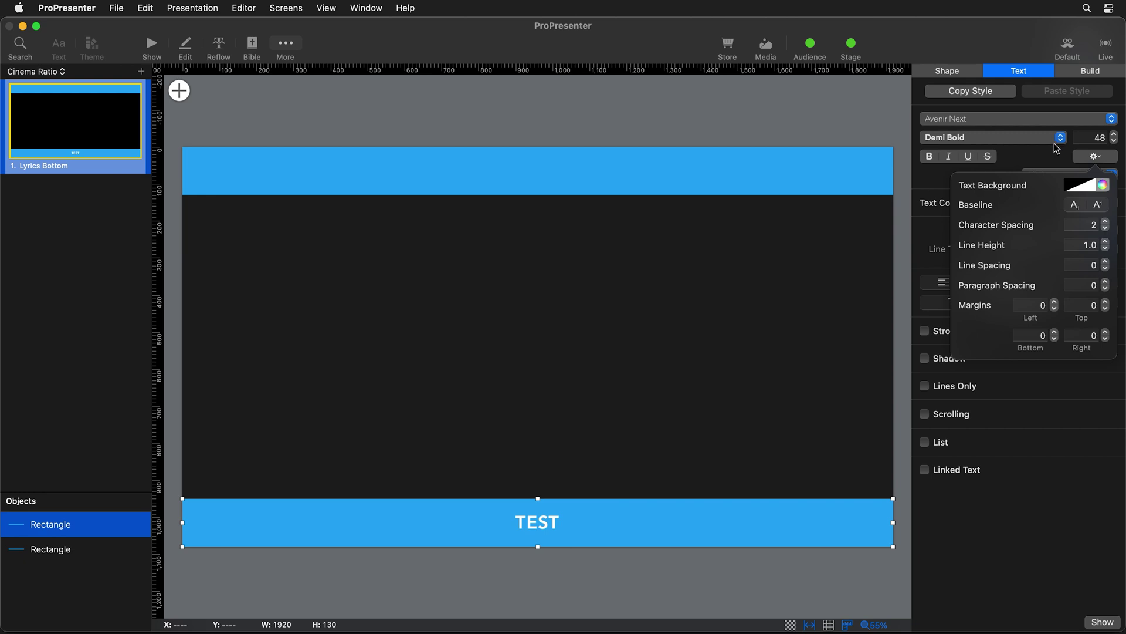
{"action": "left_click", "coordinate": [1033, 163]}
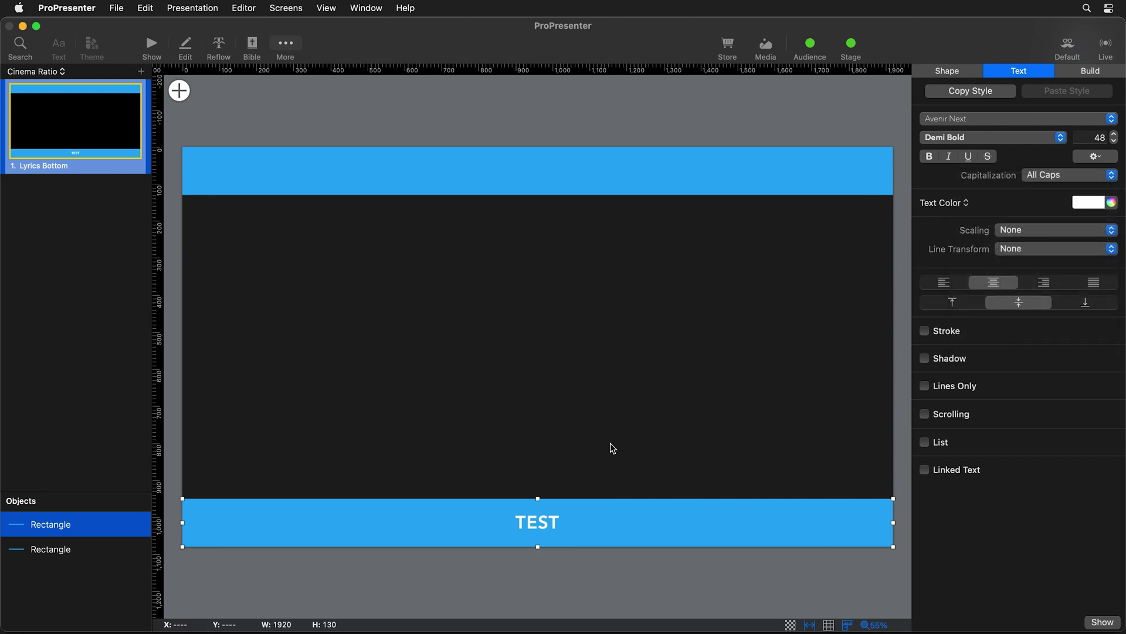
Step: Add a second line reading "TEST" to the text in the lower rectangle
{"action": "double_click", "coordinate": [567, 522]}
{"action": "key", "text": "Return"}
{"action": "type", "text": "TEST"}
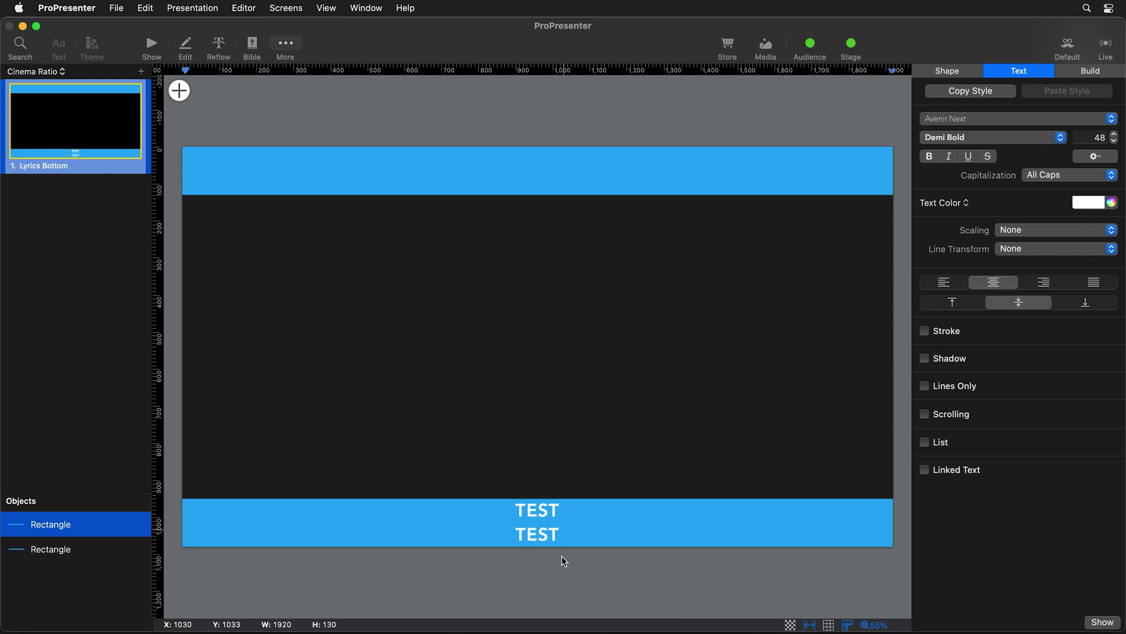
{"action": "left_click", "coordinate": [562, 569]}
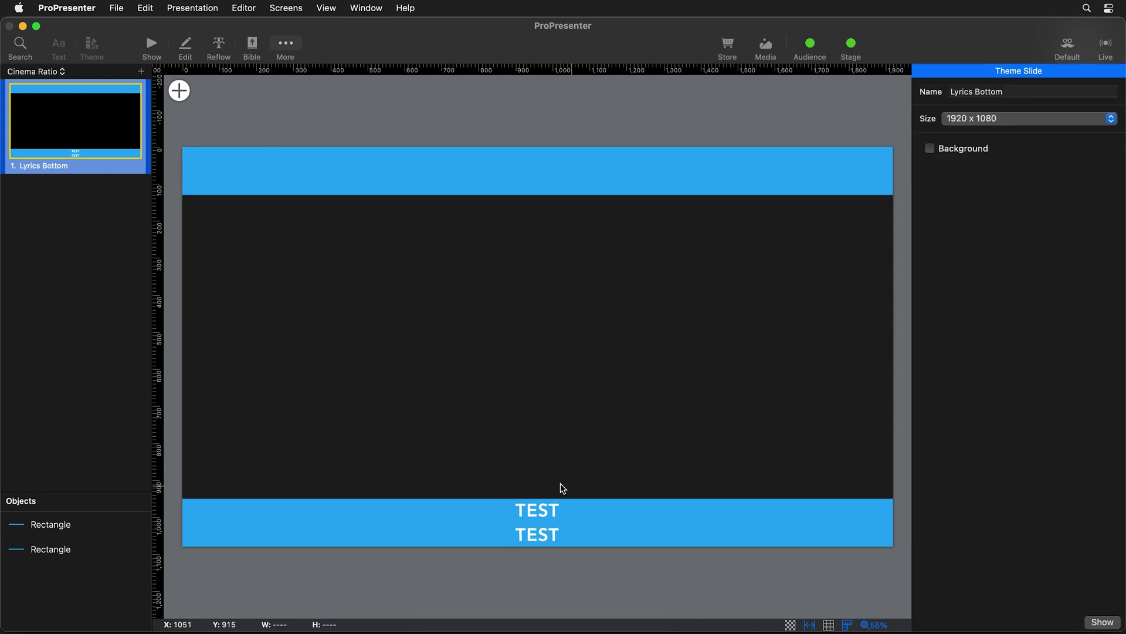
Step: Set the lower rectangle's line transform to Remove line returns
{"action": "left_click", "coordinate": [541, 529]}
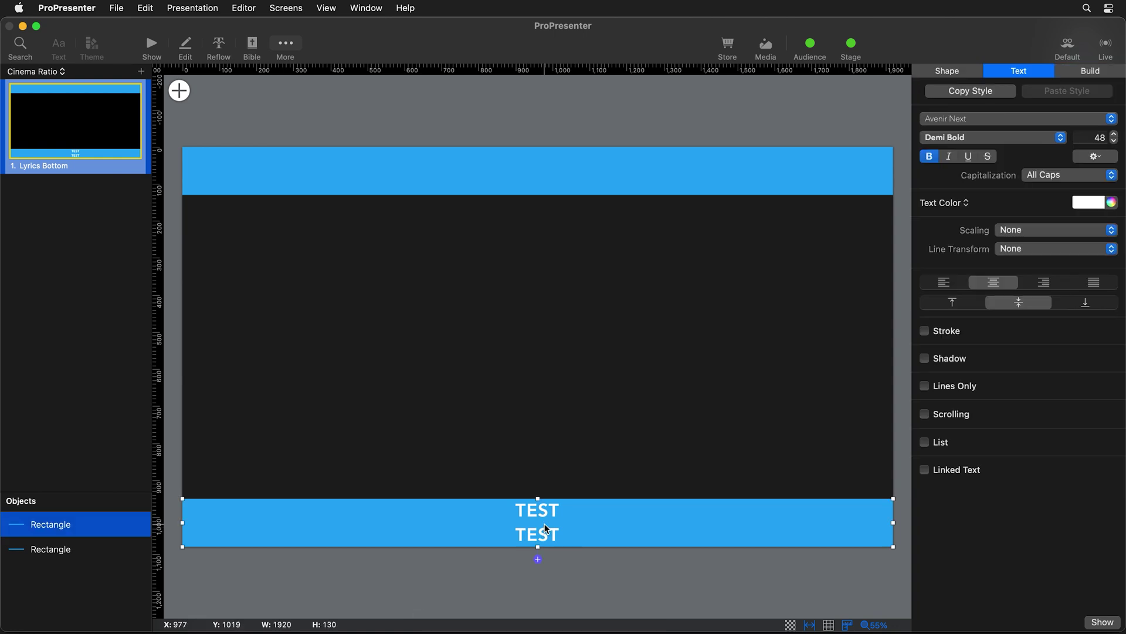
{"action": "left_click", "coordinate": [1038, 251]}
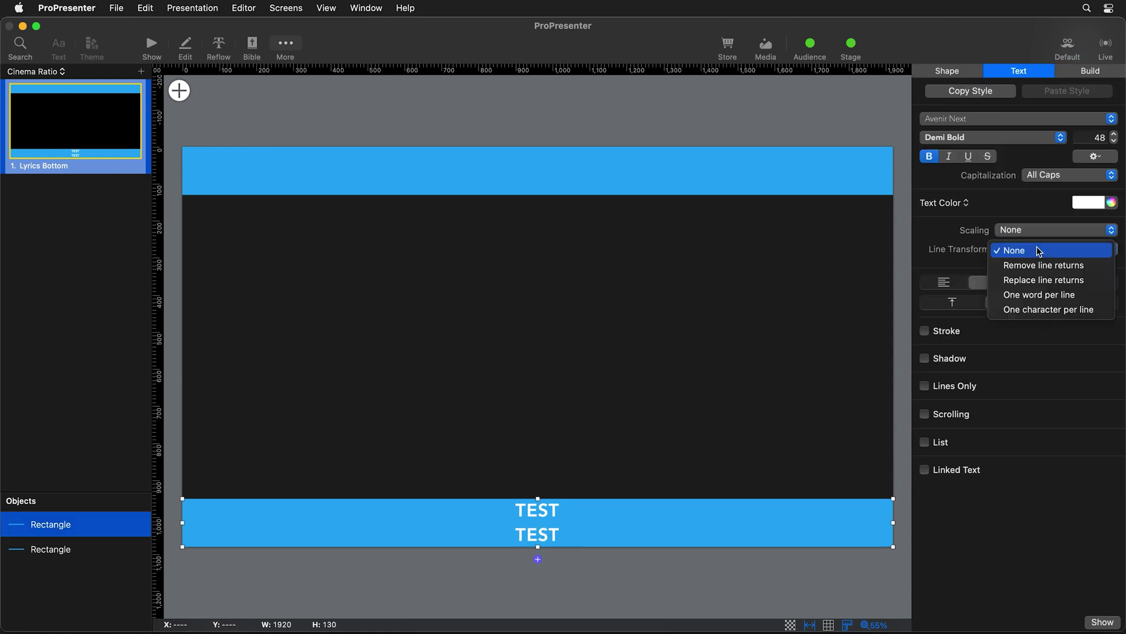
{"action": "left_click", "coordinate": [1063, 266]}
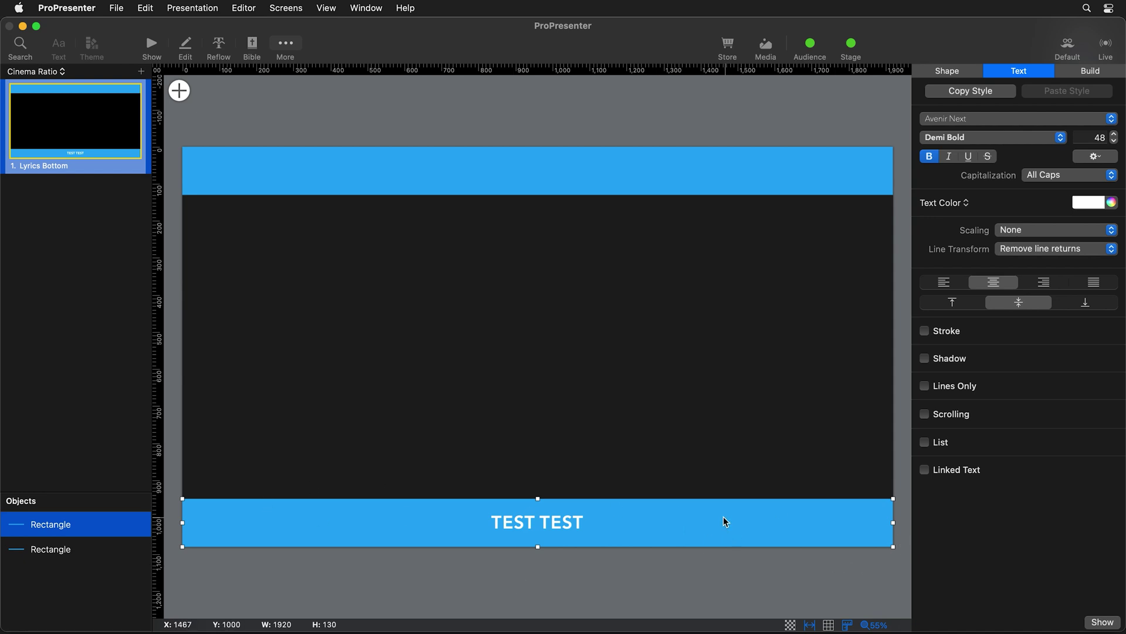
Step: Set the lower rectangle's text scaling to Text down and its left and right text margins to 20
{"action": "left_click", "coordinate": [1030, 230]}
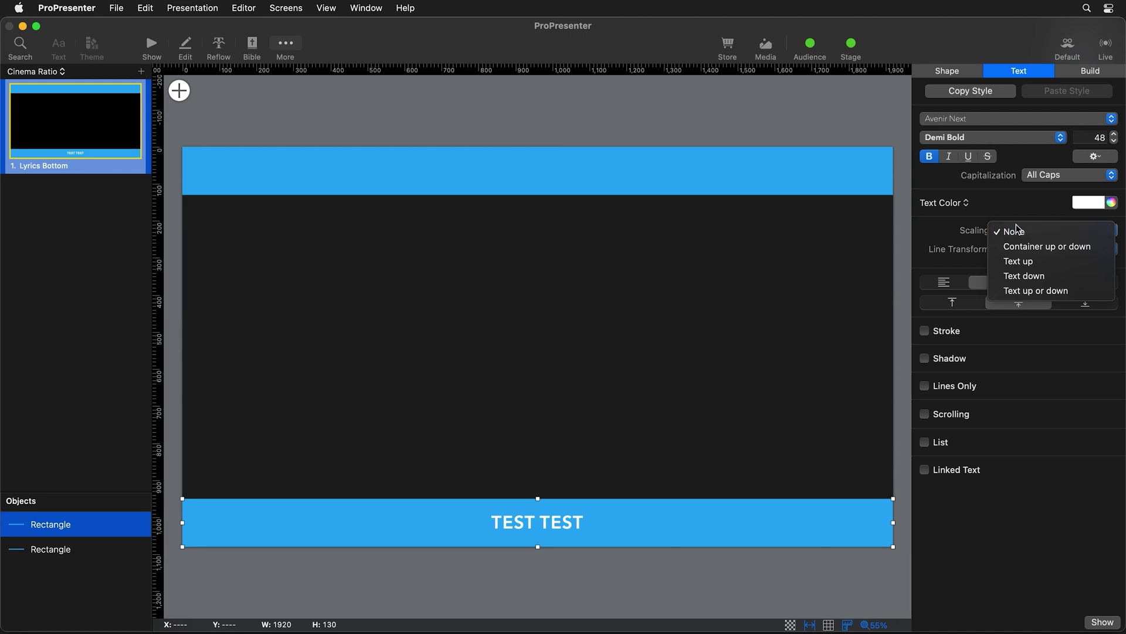
{"action": "left_click", "coordinate": [1038, 276]}
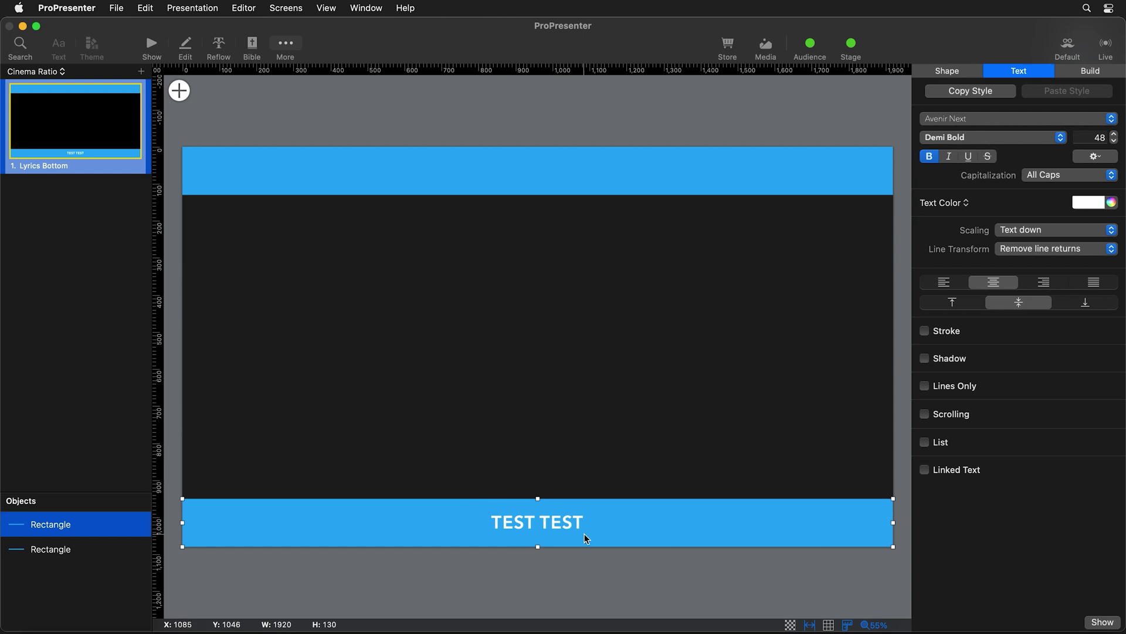
{"action": "left_click", "coordinate": [1095, 157]}
{"action": "left_click", "coordinate": [1040, 305]}
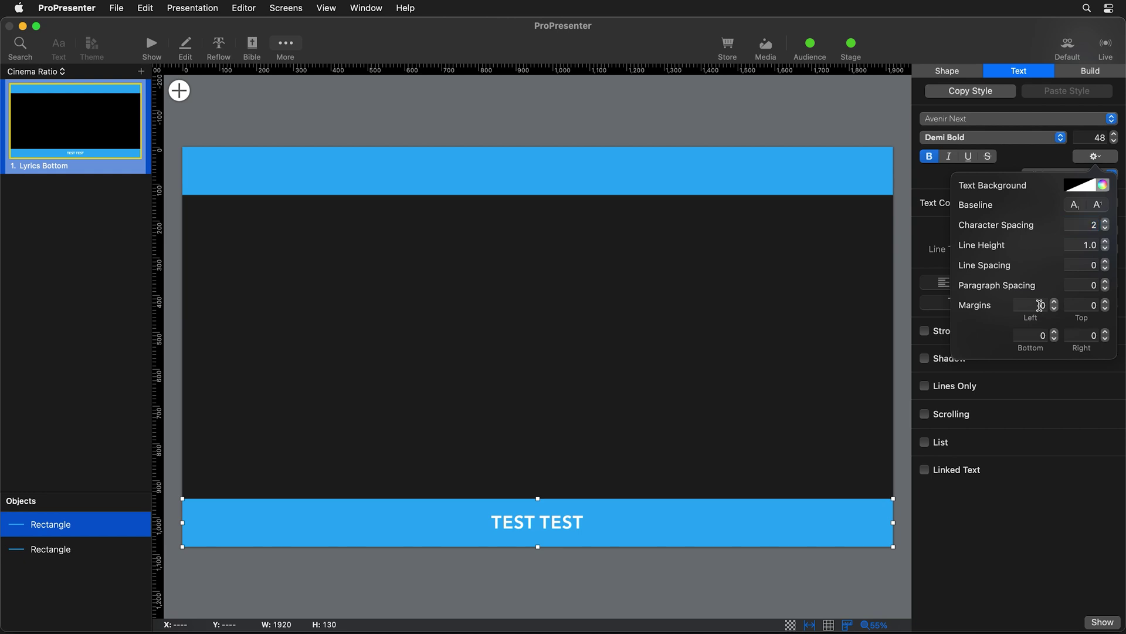
{"action": "type", "text": "2"}
{"action": "left_click", "coordinate": [1086, 335]}
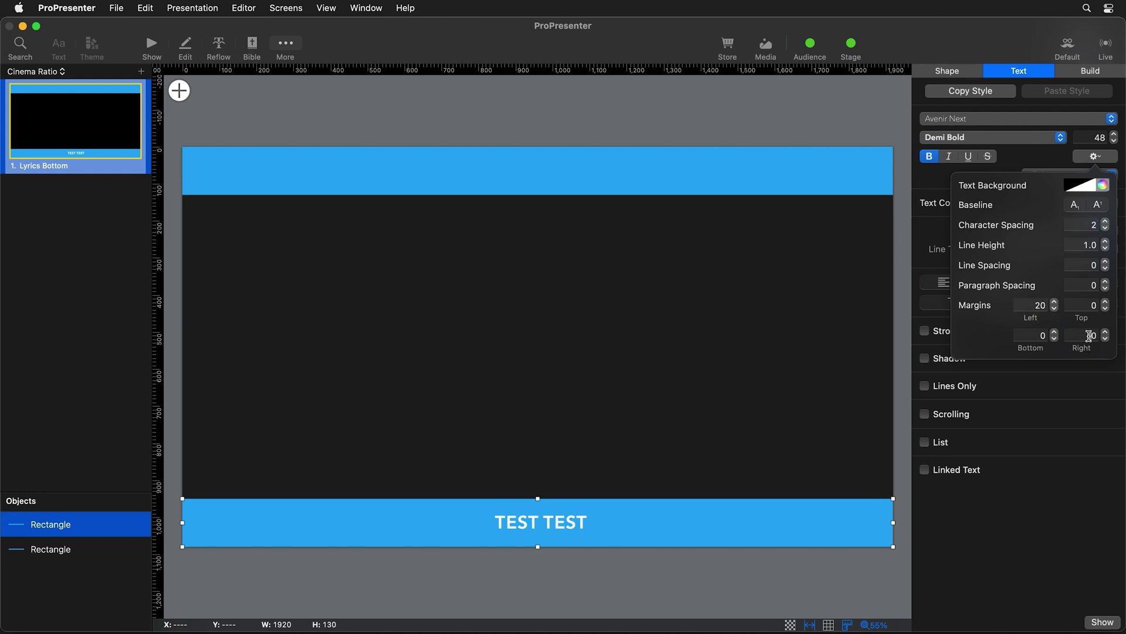
{"action": "type", "text": "2"}
{"action": "left_click", "coordinate": [1044, 172]}
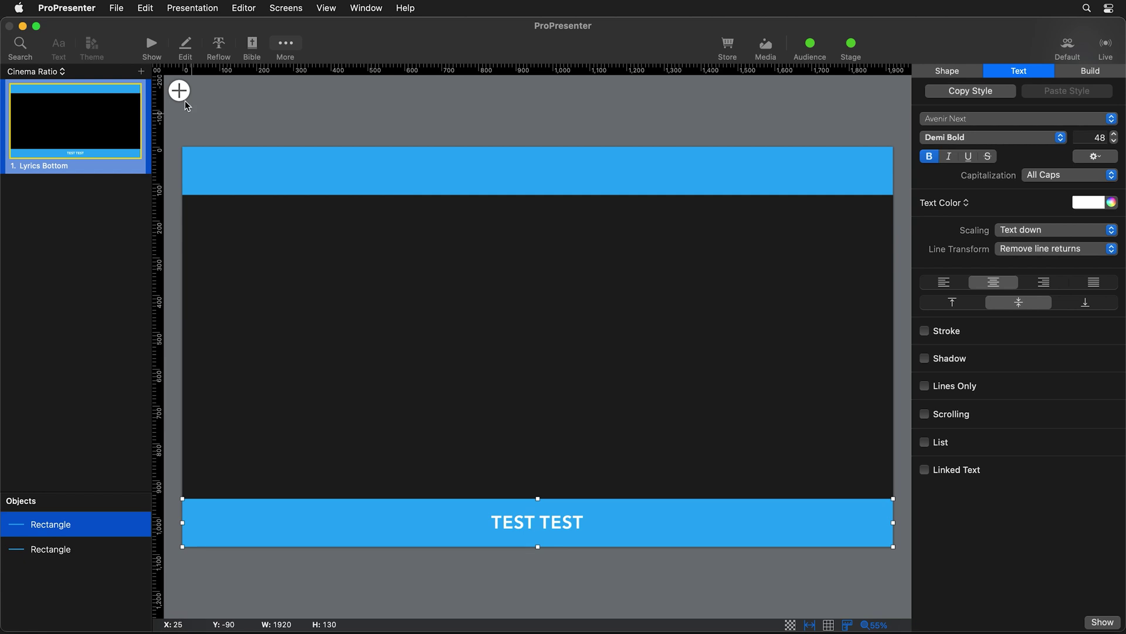
Step: Leave the theme editor for the show view and open the Looks editor
{"action": "left_click", "coordinate": [150, 47]}
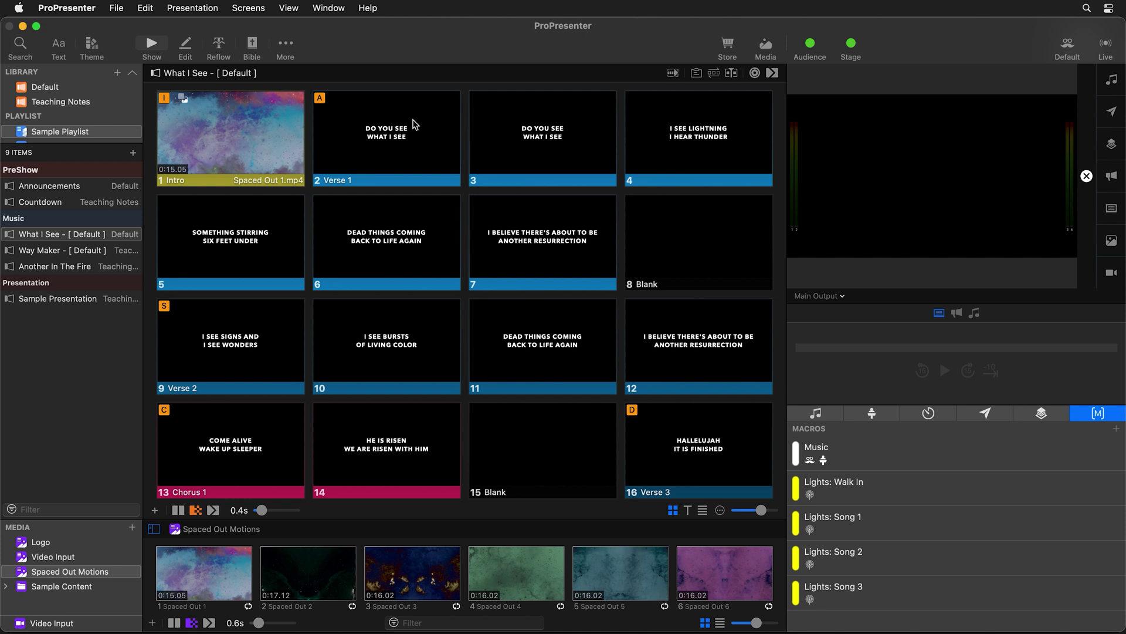
{"action": "left_click", "coordinate": [251, 8]}
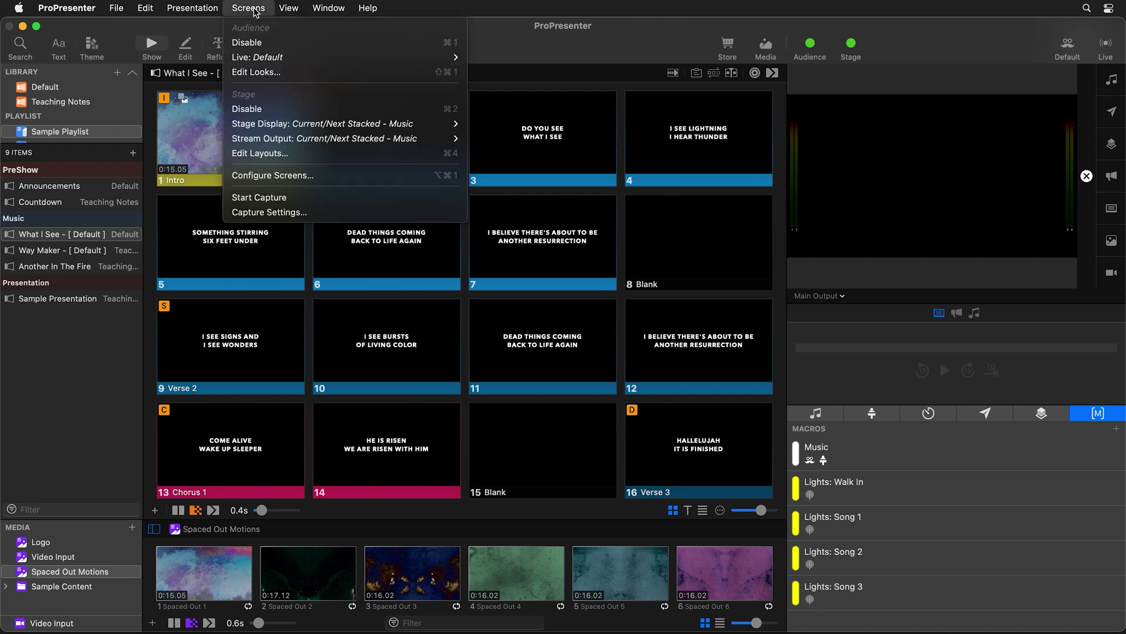
{"action": "left_click", "coordinate": [272, 72]}
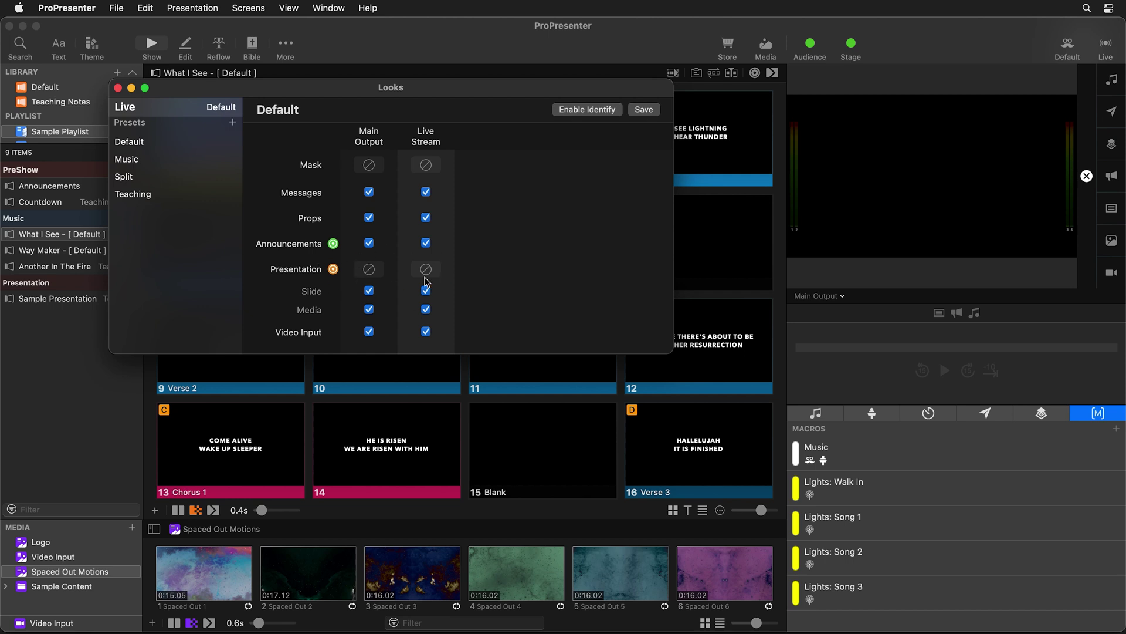
{"action": "left_click", "coordinate": [427, 270]}
{"action": "mouse_move", "coordinate": [471, 314]}
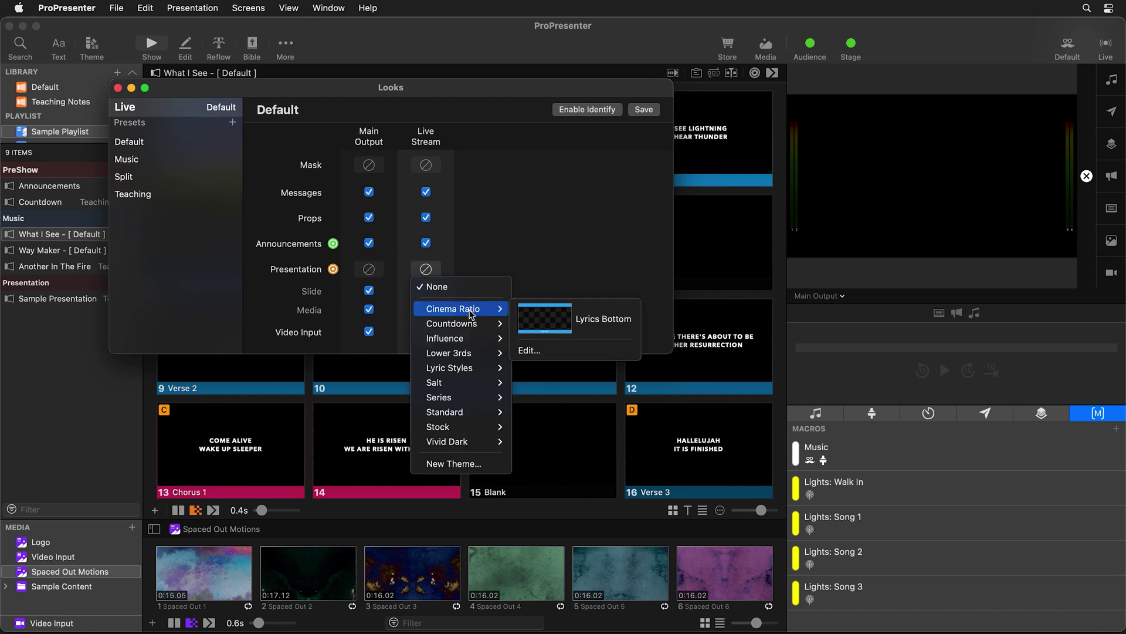
{"action": "left_click", "coordinate": [558, 254]}
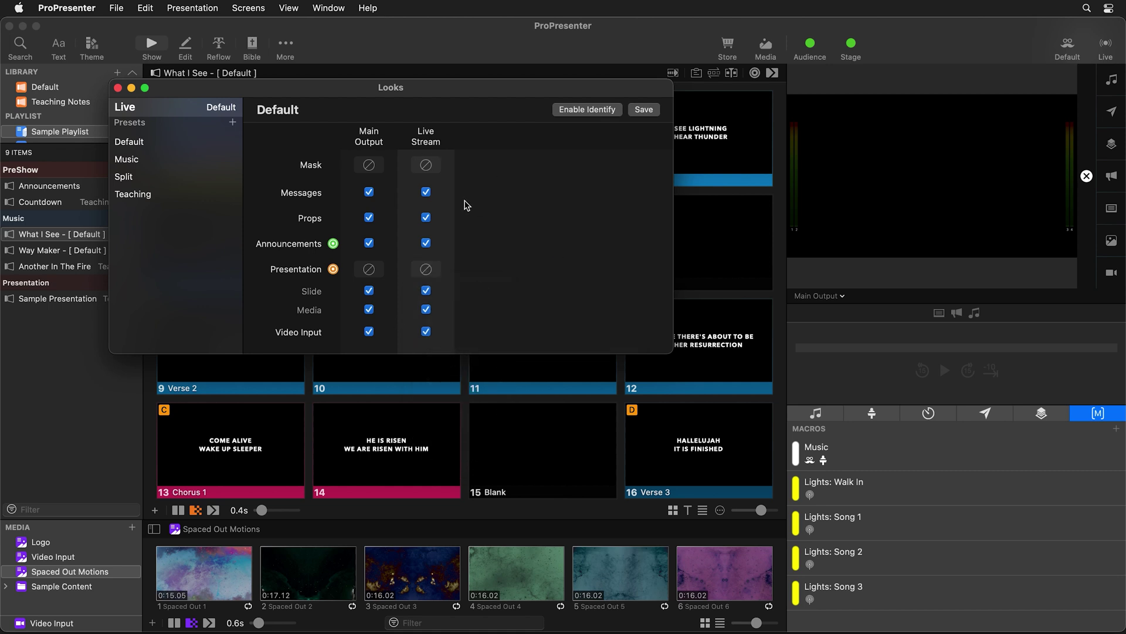
Step: Add a new look preset and name it "Cinema Lyrics"
{"action": "left_click", "coordinate": [233, 123]}
{"action": "left_click", "coordinate": [312, 109]}
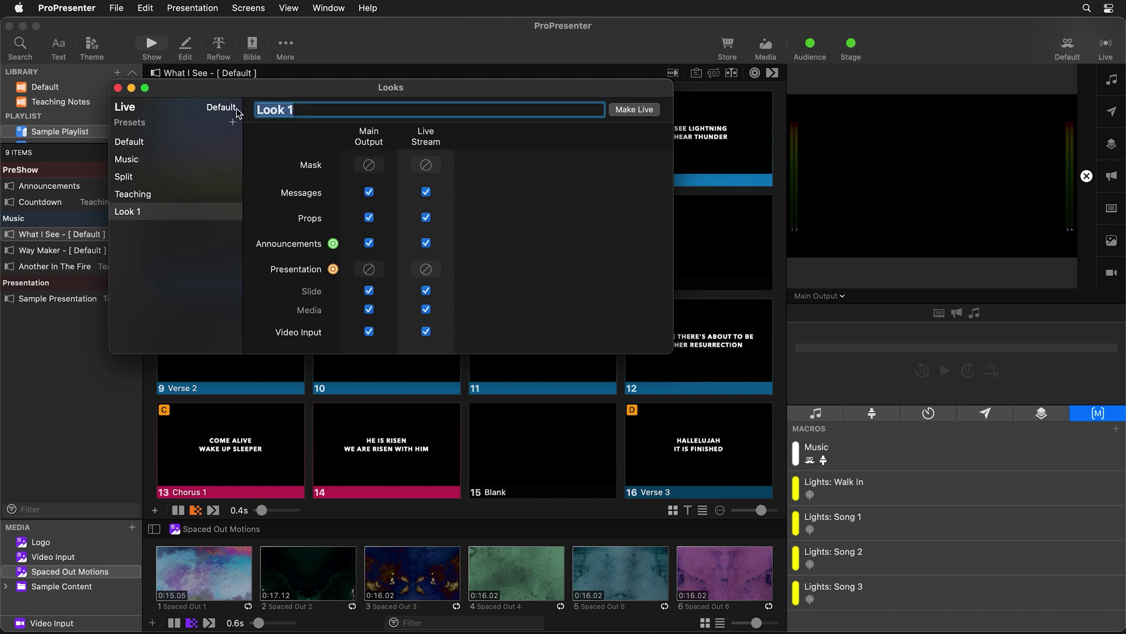
{"action": "type", "text": "Cinema Lyrics"}
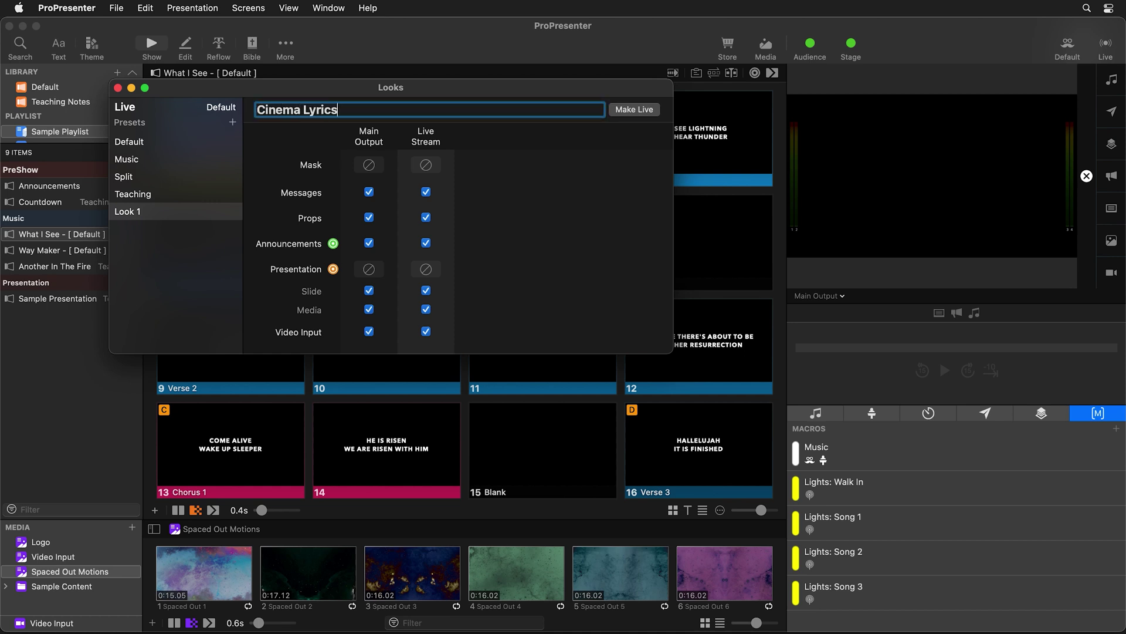
Step: Assign Cinema Ratio's Lyrics Bottom theme to the Live Stream presentation, and turn off Live Stream media and Main Output video input in this look
{"action": "left_click", "coordinate": [428, 271]}
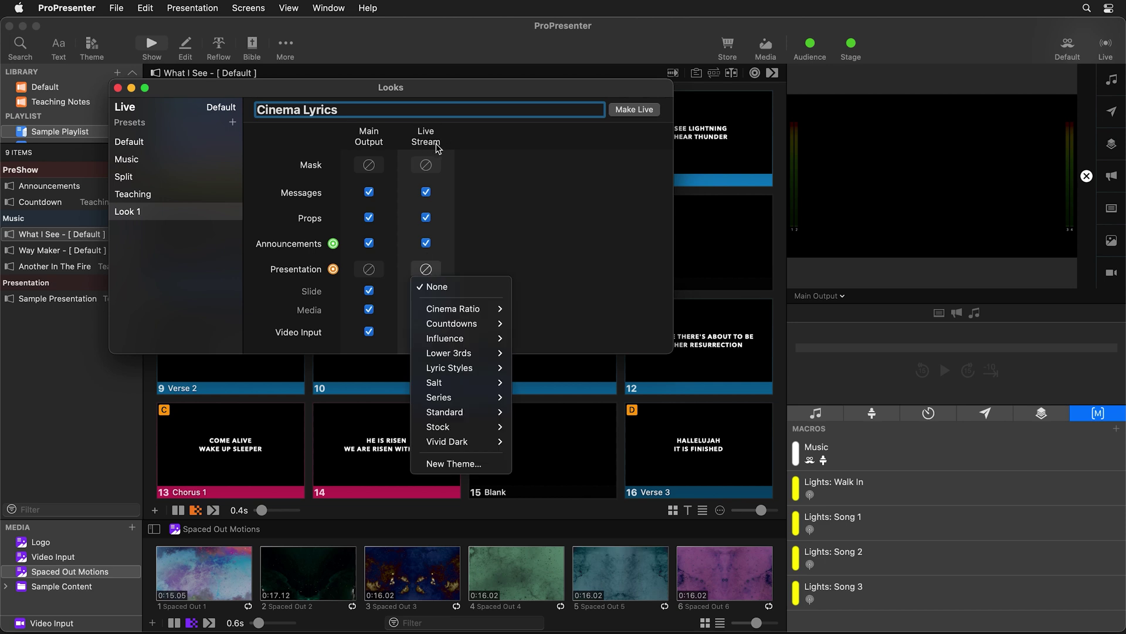
{"action": "mouse_move", "coordinate": [481, 309]}
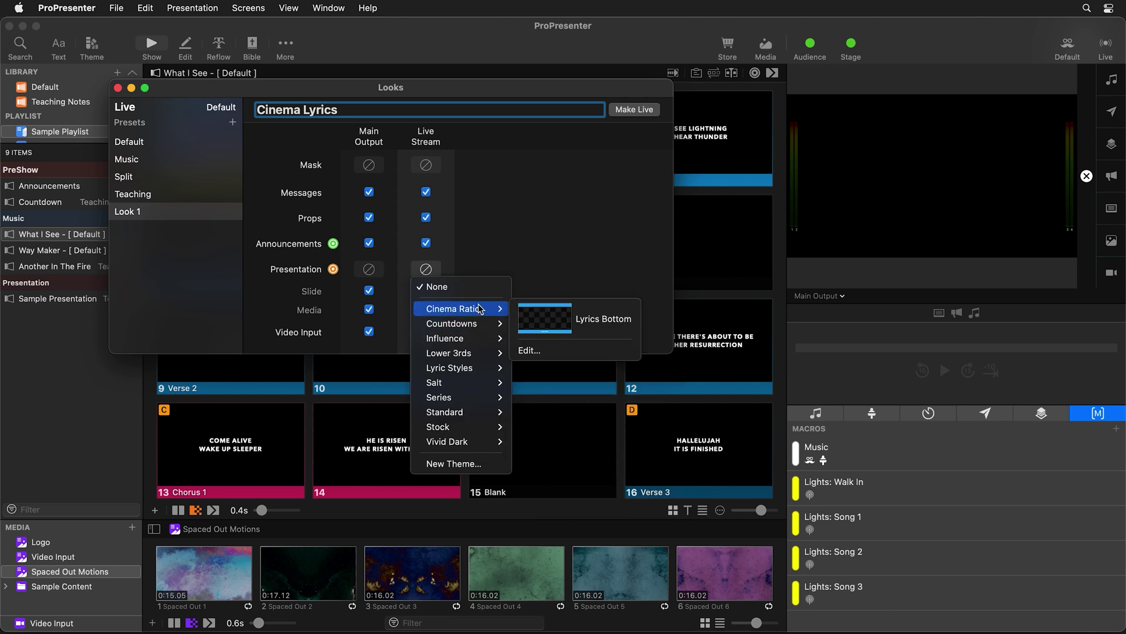
{"action": "left_click", "coordinate": [600, 325]}
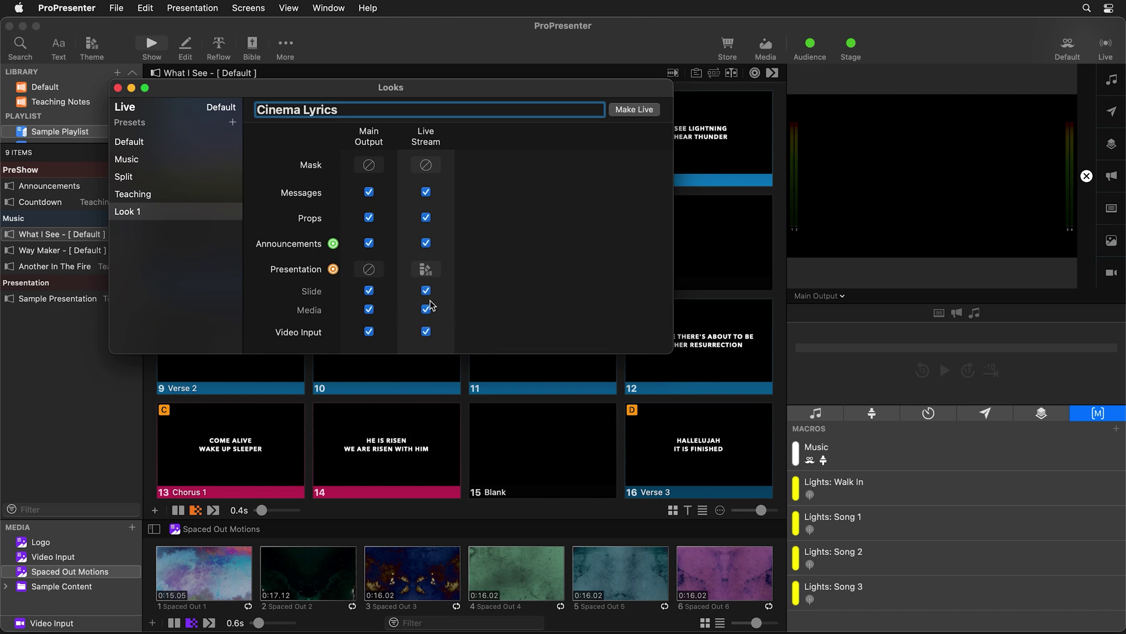
{"action": "left_click", "coordinate": [427, 310]}
{"action": "key", "text": "Return"}
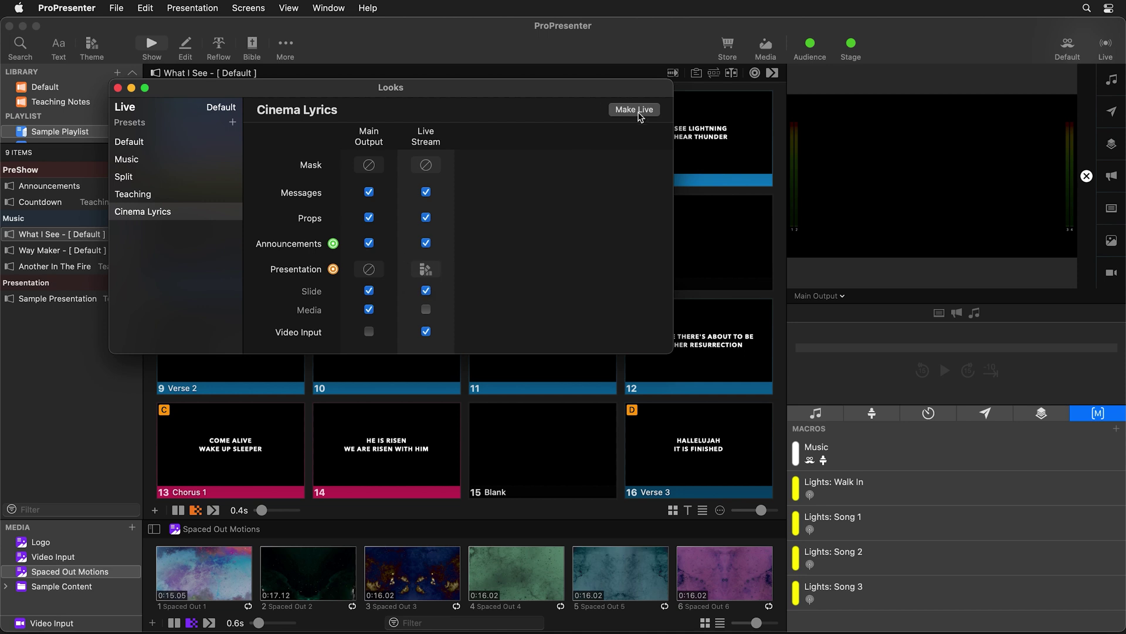
Step: Make the Cinema Lyrics look live, close the Looks editor and select Cinema Lyrics as the current look
{"action": "left_click", "coordinate": [639, 116]}
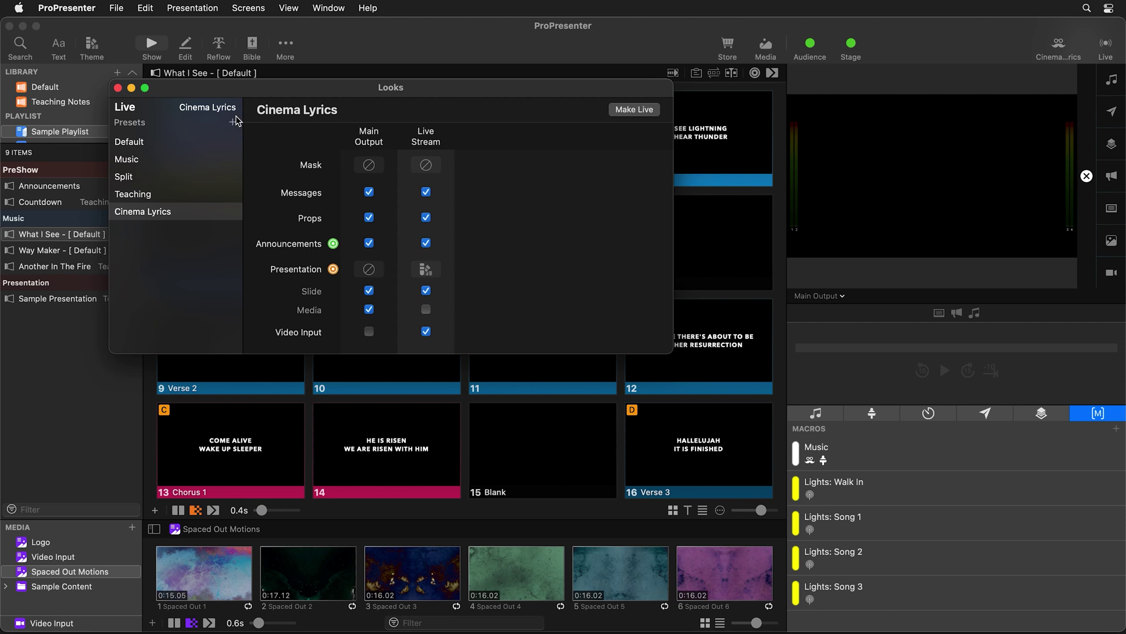
{"action": "left_click", "coordinate": [117, 87]}
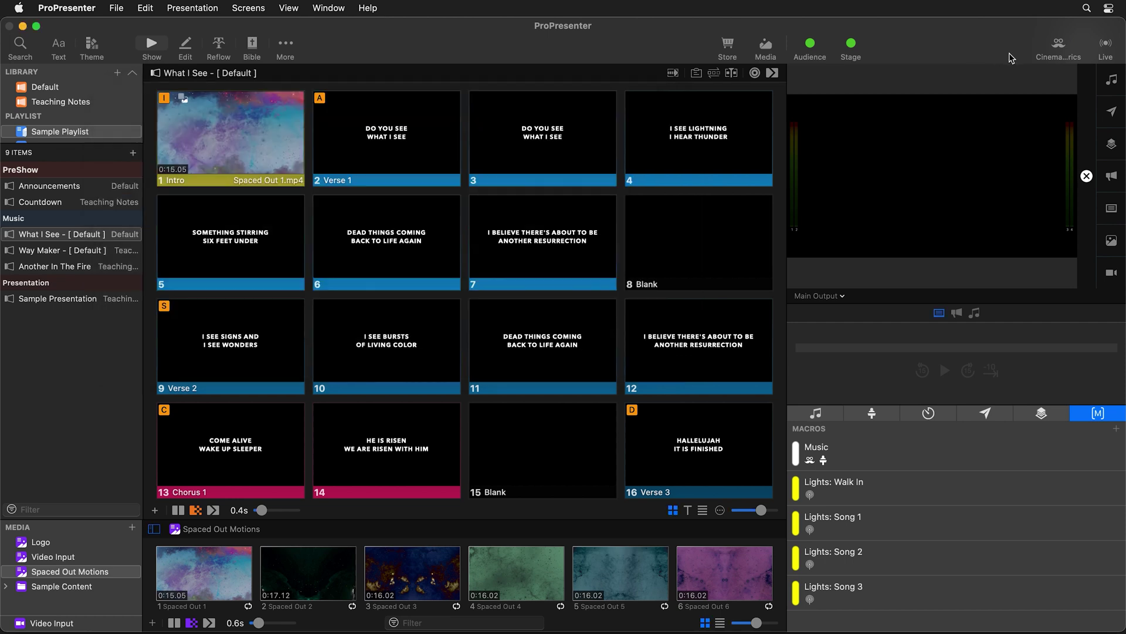
{"action": "left_click", "coordinate": [1059, 45]}
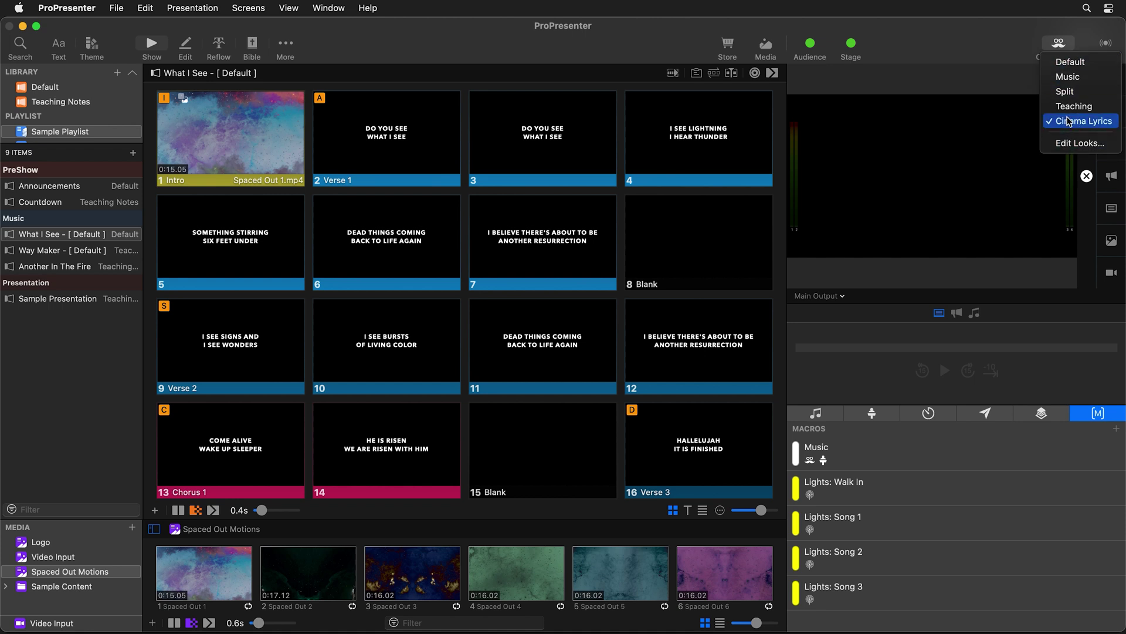
{"action": "left_click", "coordinate": [1069, 121]}
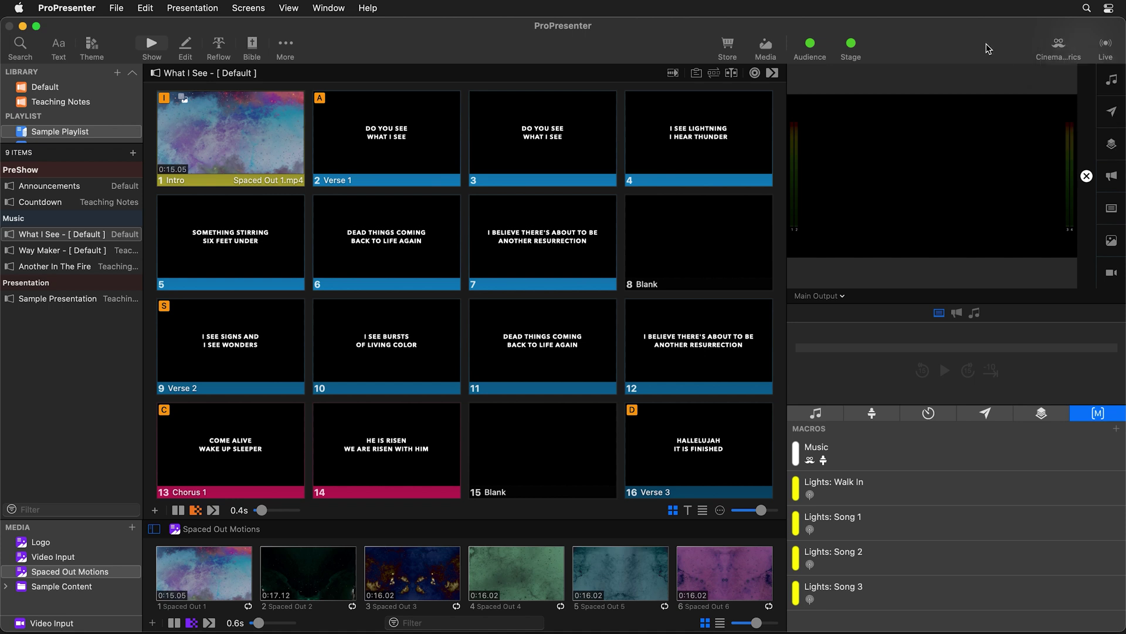
Step: Trigger slide 2 of What I See and switch the output preview to Live Stream
{"action": "left_click", "coordinate": [422, 114]}
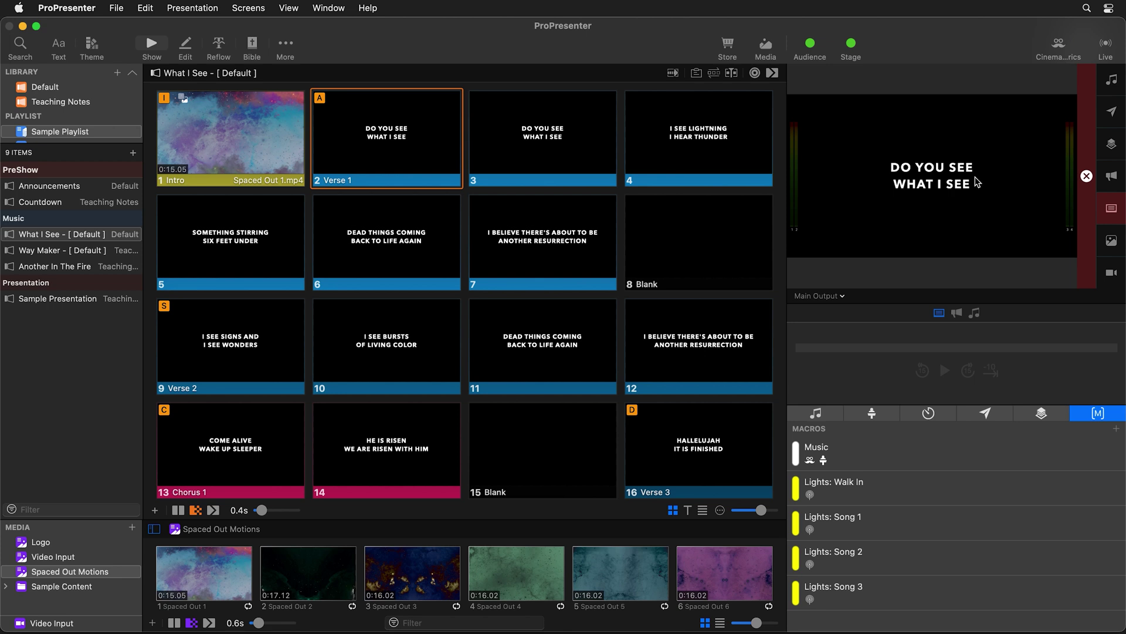
{"action": "left_click", "coordinate": [821, 296]}
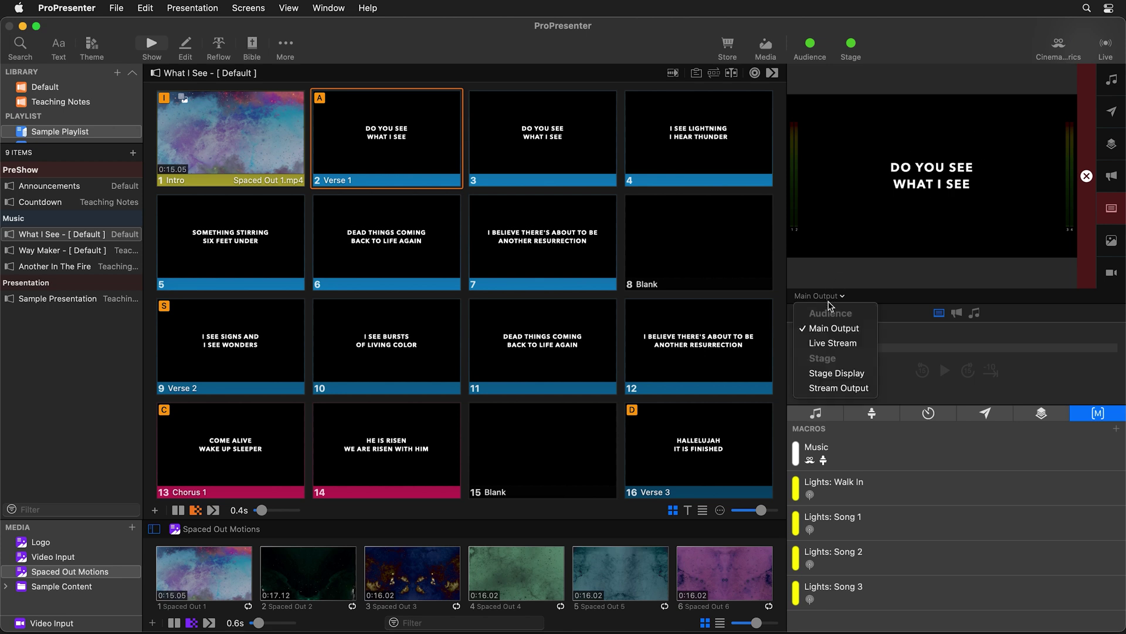
{"action": "left_click", "coordinate": [839, 344]}
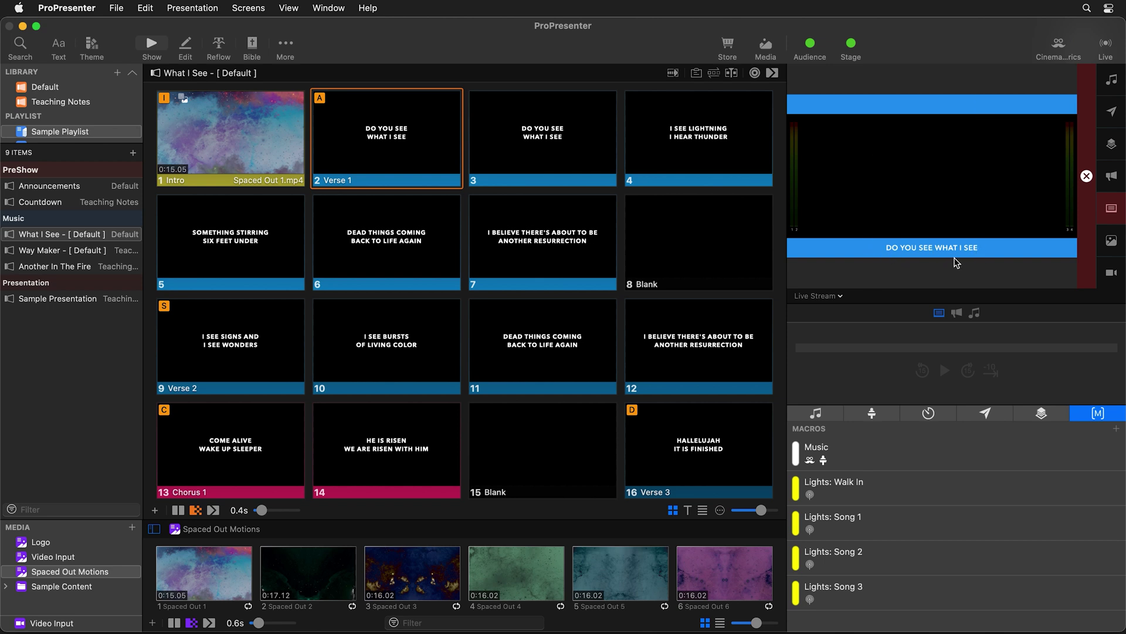
Step: Trigger slides 3, 4 and 7, and slide 4 again, to check their lyrics in the Live Stream preview's lower bar
{"action": "left_click", "coordinate": [551, 154]}
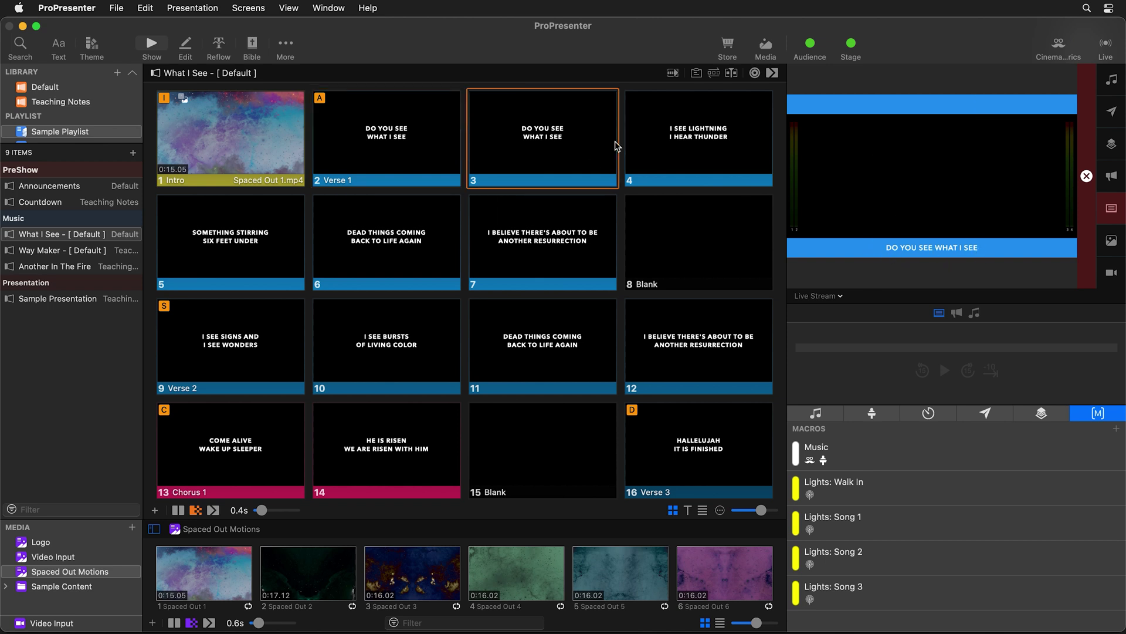
{"action": "left_click", "coordinate": [681, 135]}
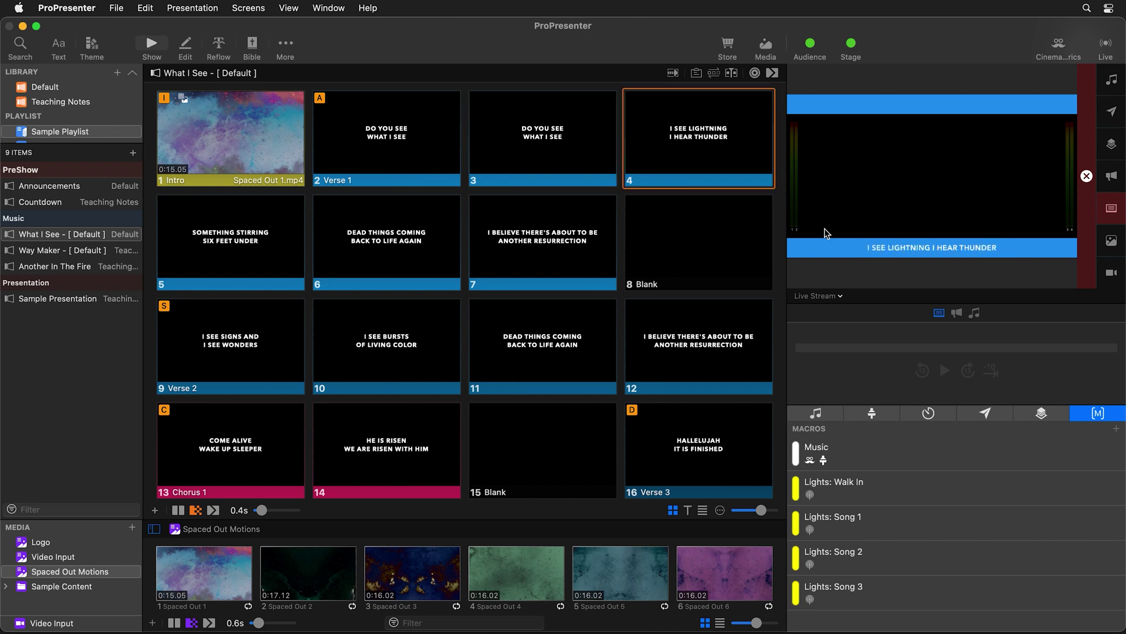
{"action": "left_click", "coordinate": [560, 254]}
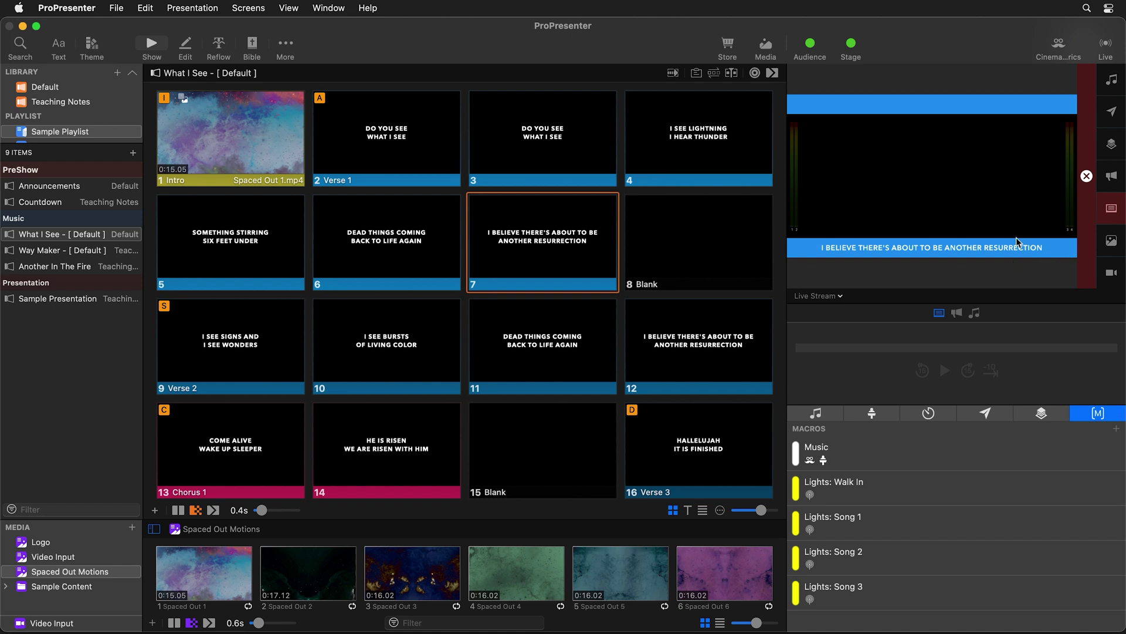
{"action": "left_click", "coordinate": [698, 141]}
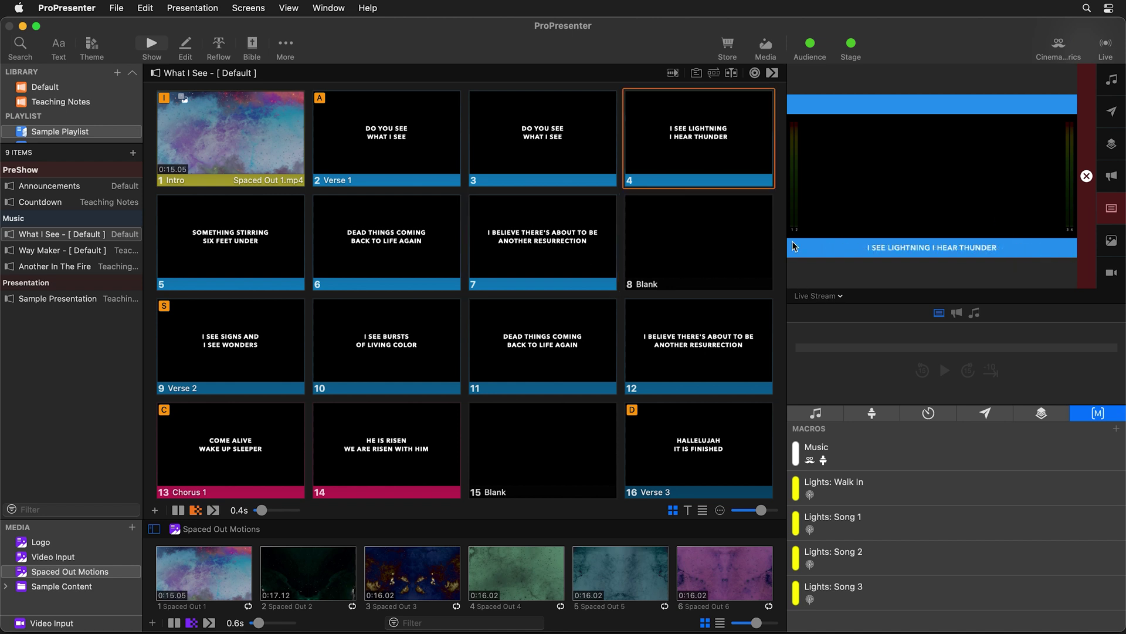
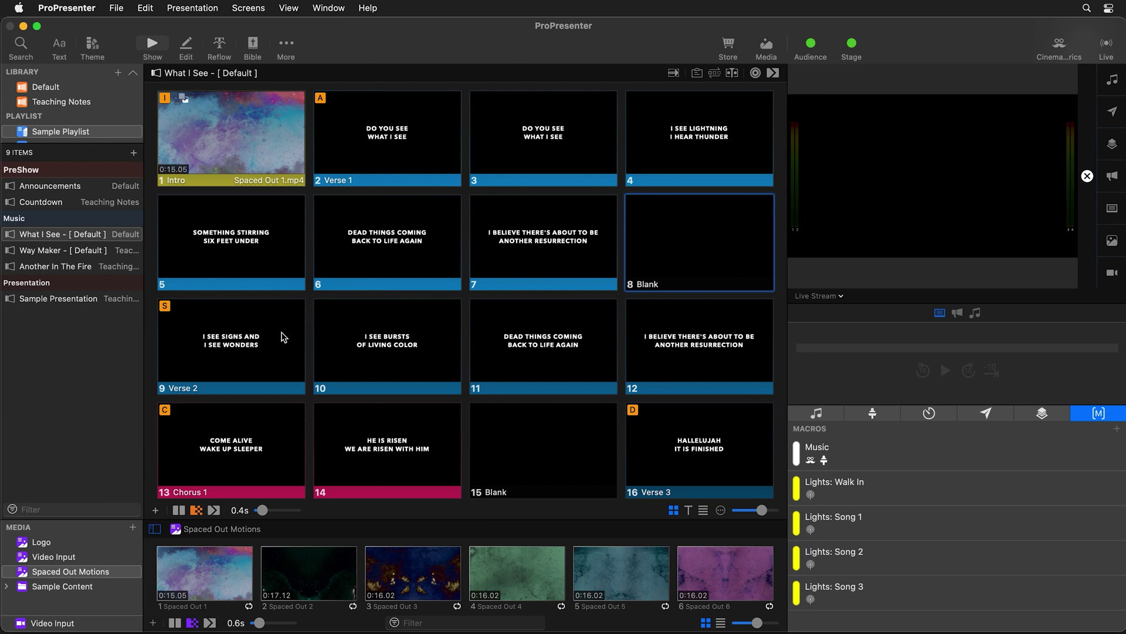
Step: Open the Cinema Ratio theme for editing
{"action": "left_click", "coordinate": [89, 42]}
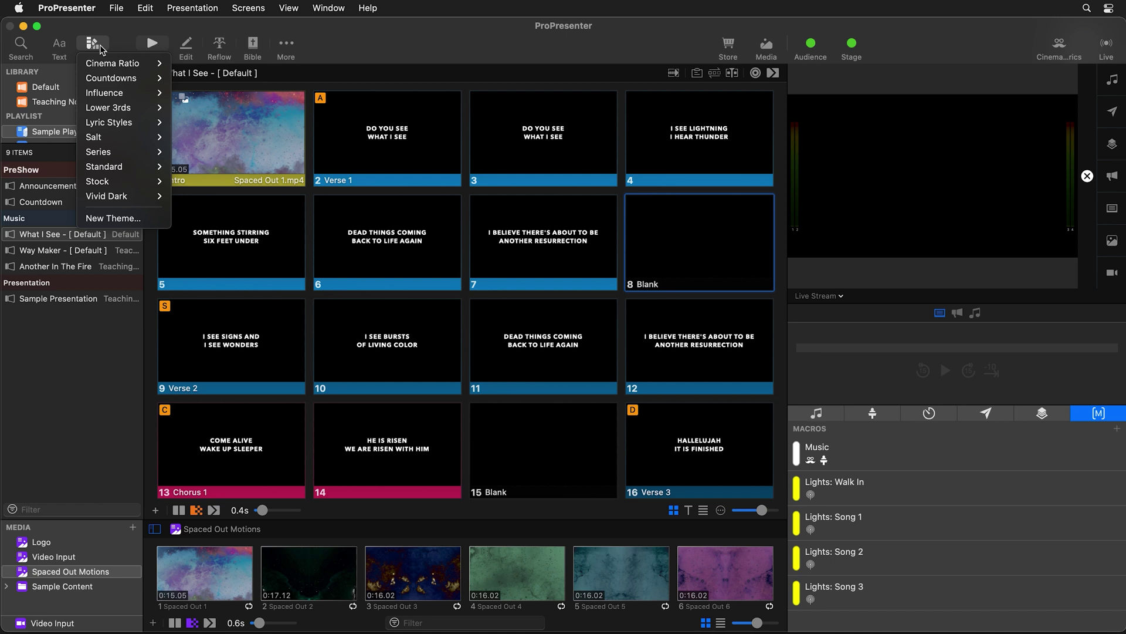
{"action": "mouse_move", "coordinate": [129, 66]}
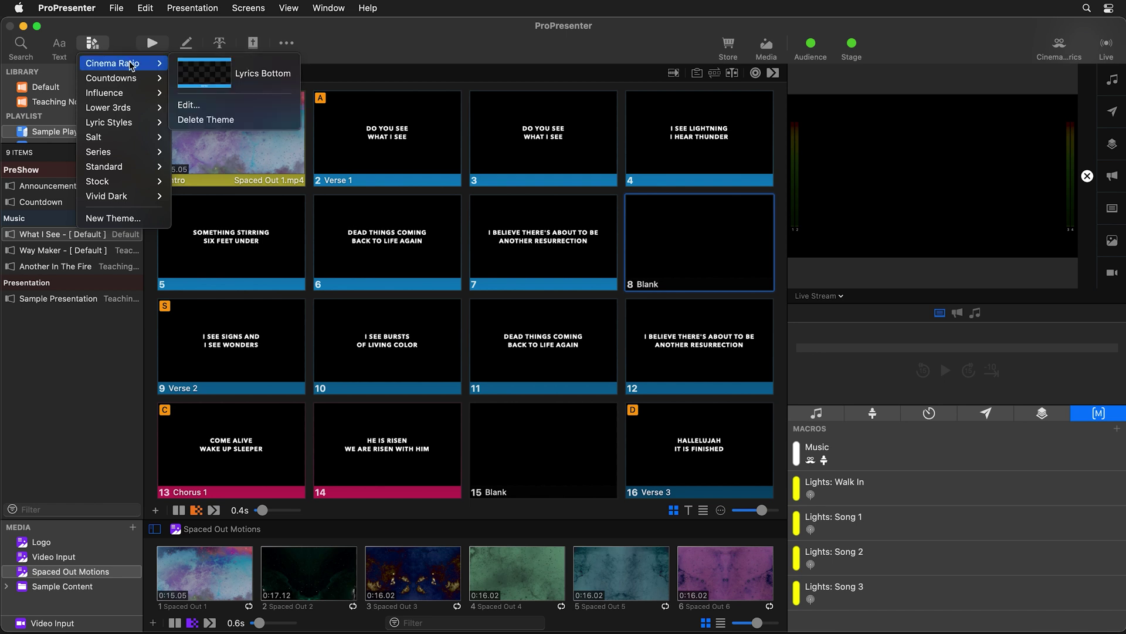
{"action": "left_click", "coordinate": [210, 107]}
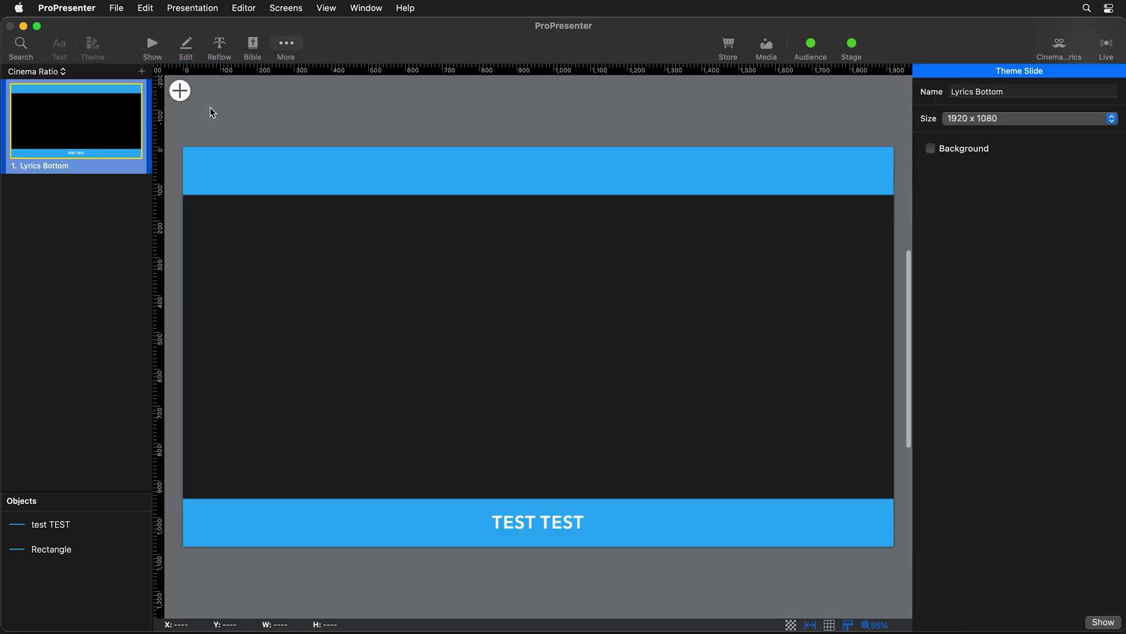
Step: Duplicate the Lyrics Bottom theme slide and rename the copy "Bars In"
{"action": "right_click", "coordinate": [78, 128]}
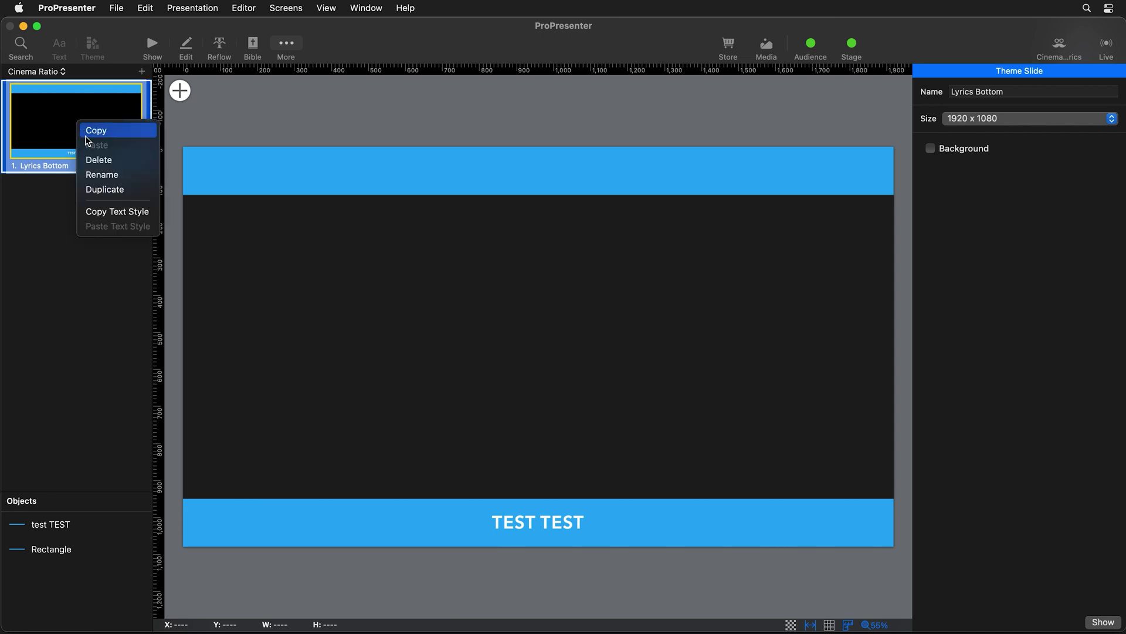
{"action": "left_click", "coordinate": [111, 190]}
{"action": "left_click", "coordinate": [91, 221]}
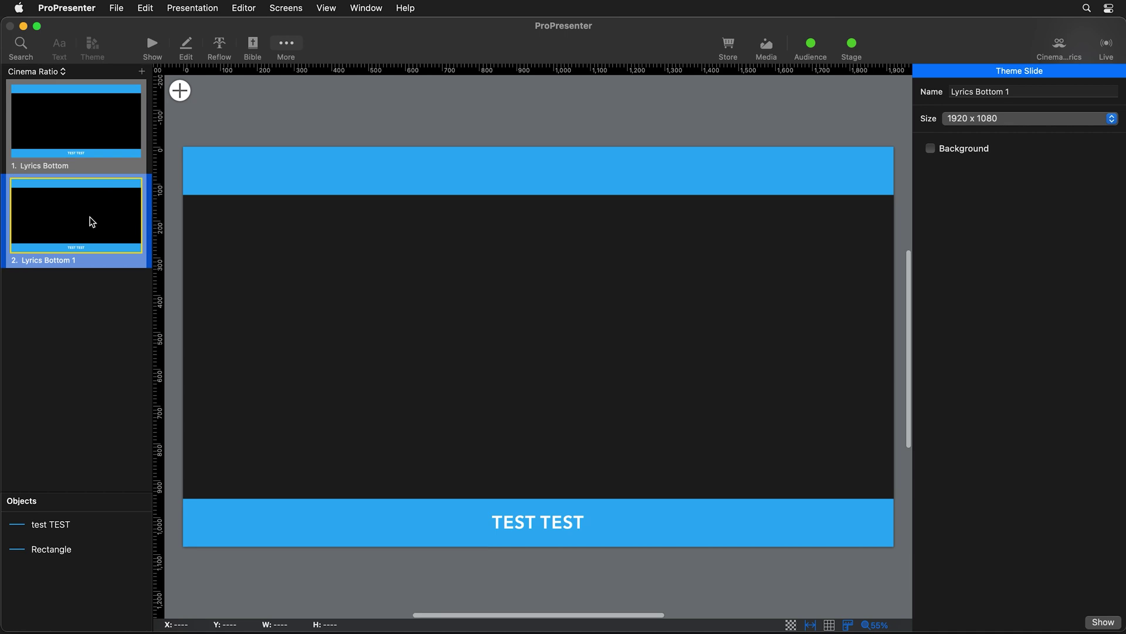
{"action": "left_click", "coordinate": [1021, 91]}
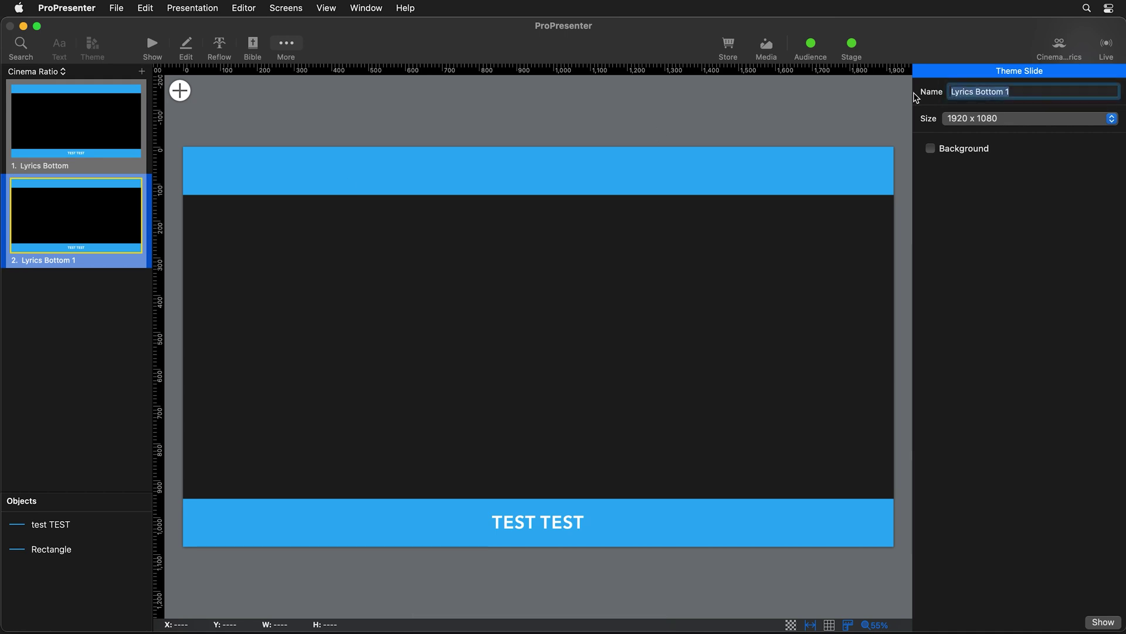
{"action": "type", "text": "Bars In"}
{"action": "key", "text": "Return"}
Step: Add a Push build-in with the From Top direction to the upper bar of the Bars In slide
{"action": "left_click", "coordinate": [694, 164]}
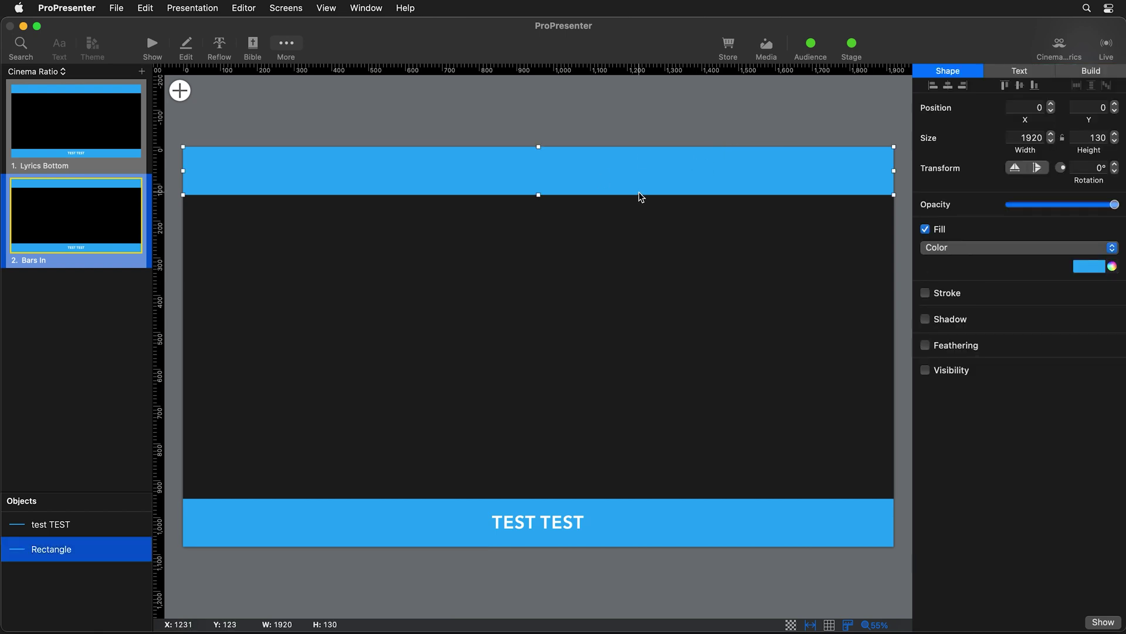
{"action": "left_click", "coordinate": [1101, 74]}
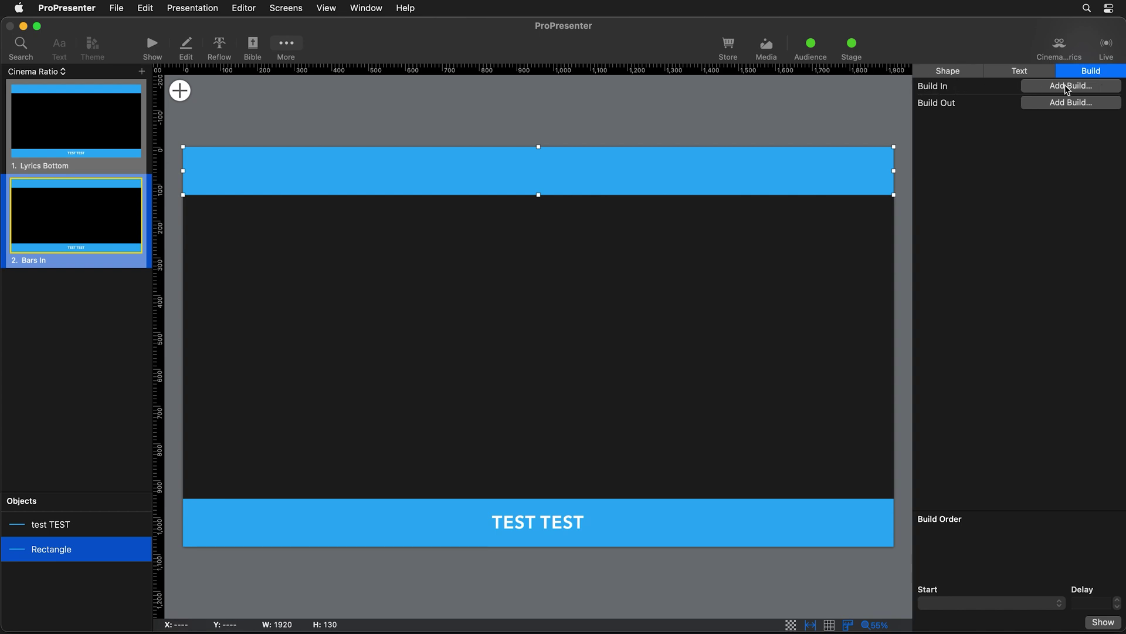
{"action": "left_click", "coordinate": [1076, 86]}
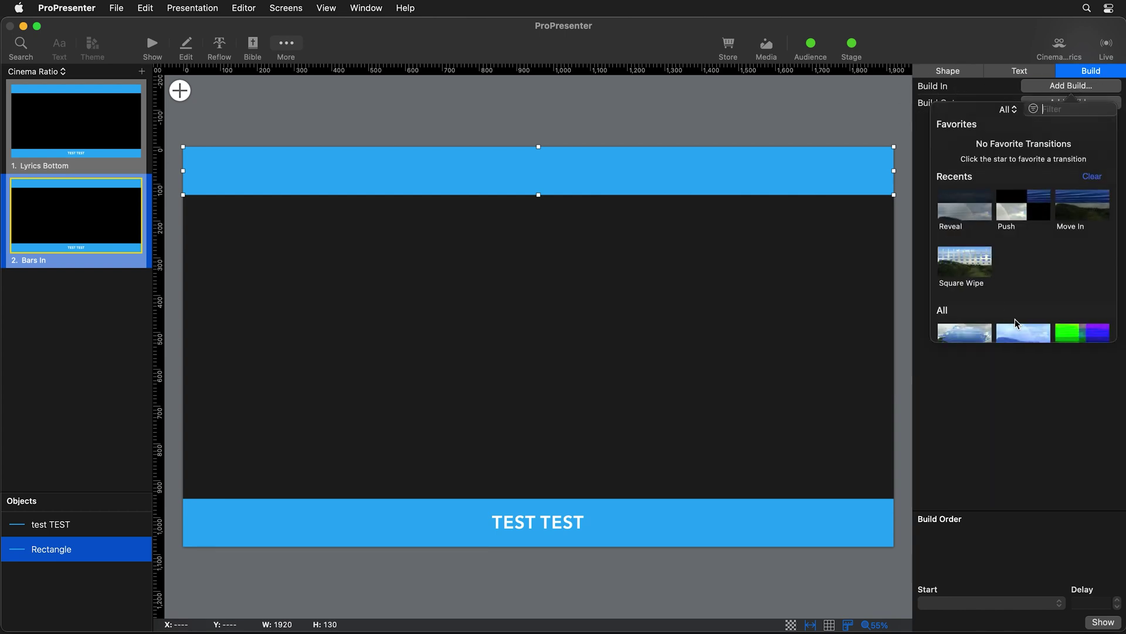
{"action": "scroll", "coordinate": [1017, 324], "scroll_direction": "down", "scroll_amount": 2}
{"action": "scroll", "coordinate": [1018, 324], "scroll_direction": "down", "scroll_amount": 5}
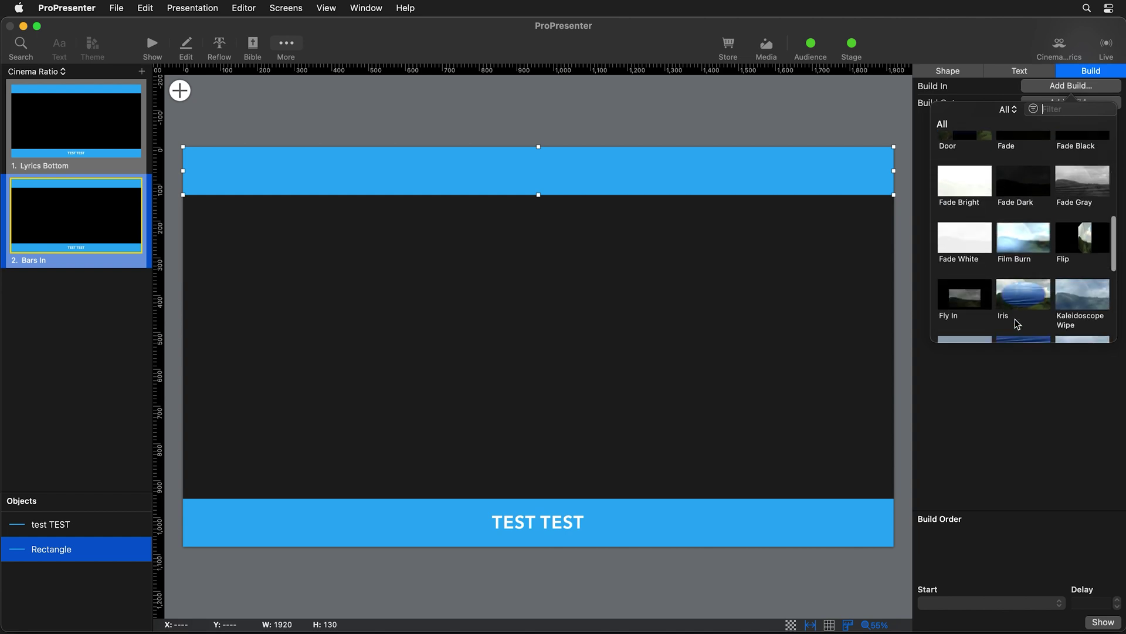
{"action": "scroll", "coordinate": [1017, 324], "scroll_direction": "down", "scroll_amount": 2}
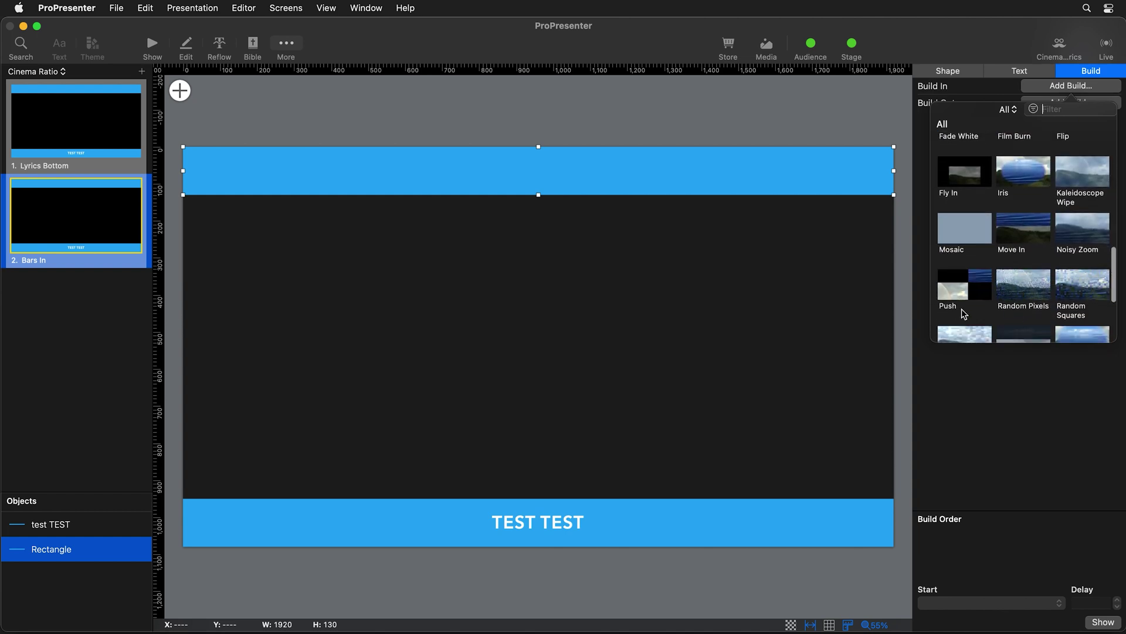
{"action": "left_click", "coordinate": [952, 291]}
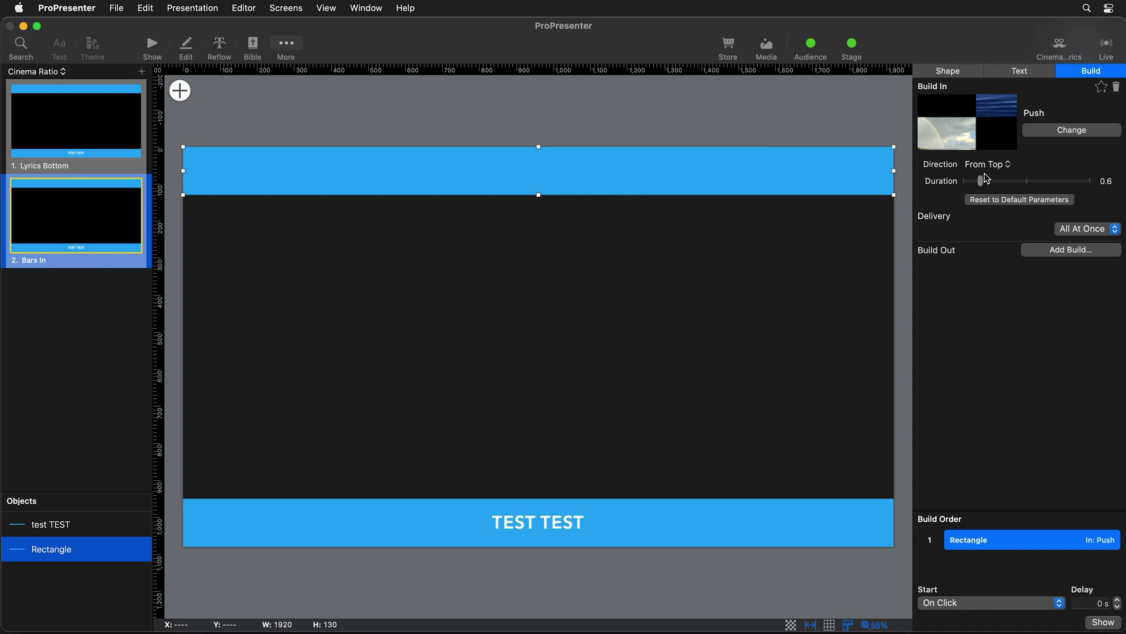
{"action": "left_click", "coordinate": [1006, 167]}
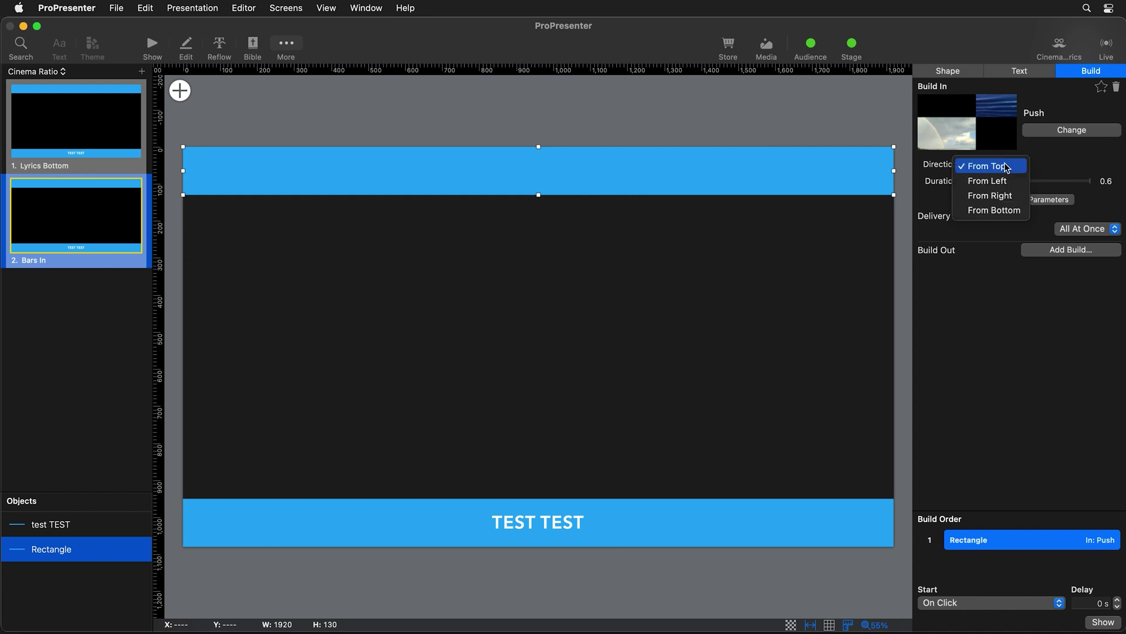
{"action": "left_click", "coordinate": [1000, 196]}
{"action": "left_click", "coordinate": [1001, 167]}
{"action": "left_click", "coordinate": [988, 137]}
Step: Add a Push build-in with the From Bottom direction to the lower TEST TEST bar
{"action": "left_click", "coordinate": [743, 528]}
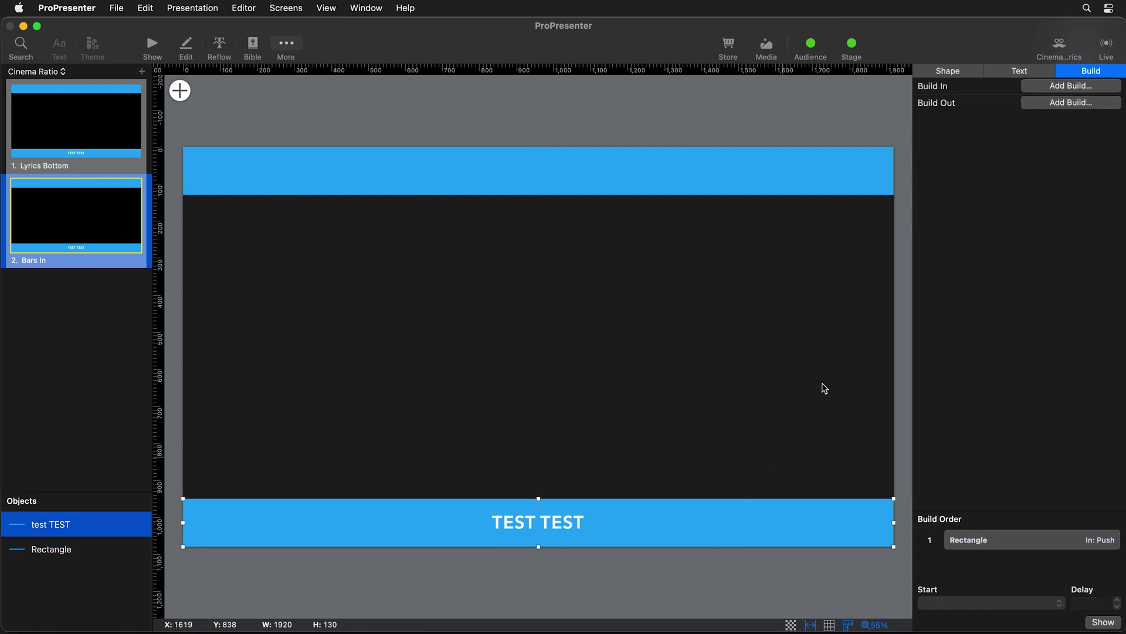
{"action": "left_click", "coordinate": [1056, 88]}
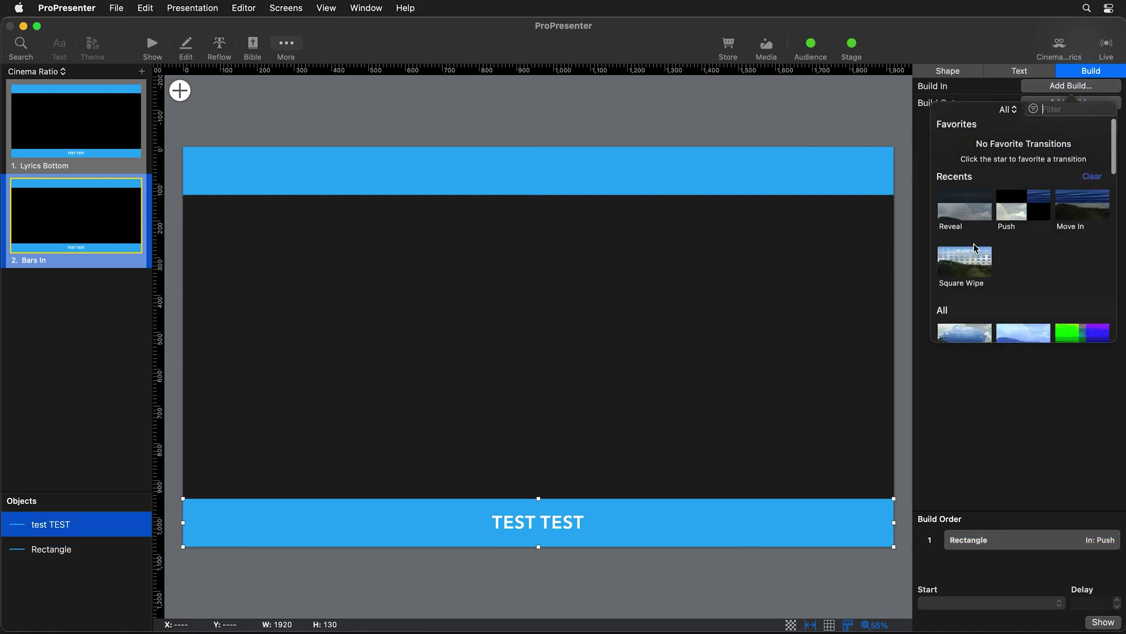
{"action": "left_click", "coordinate": [1023, 205]}
{"action": "left_click", "coordinate": [999, 165]}
{"action": "left_click", "coordinate": [1005, 211]}
Step: Set the duration of the upper bar's Push build-in to 8
{"action": "left_click", "coordinate": [819, 179]}
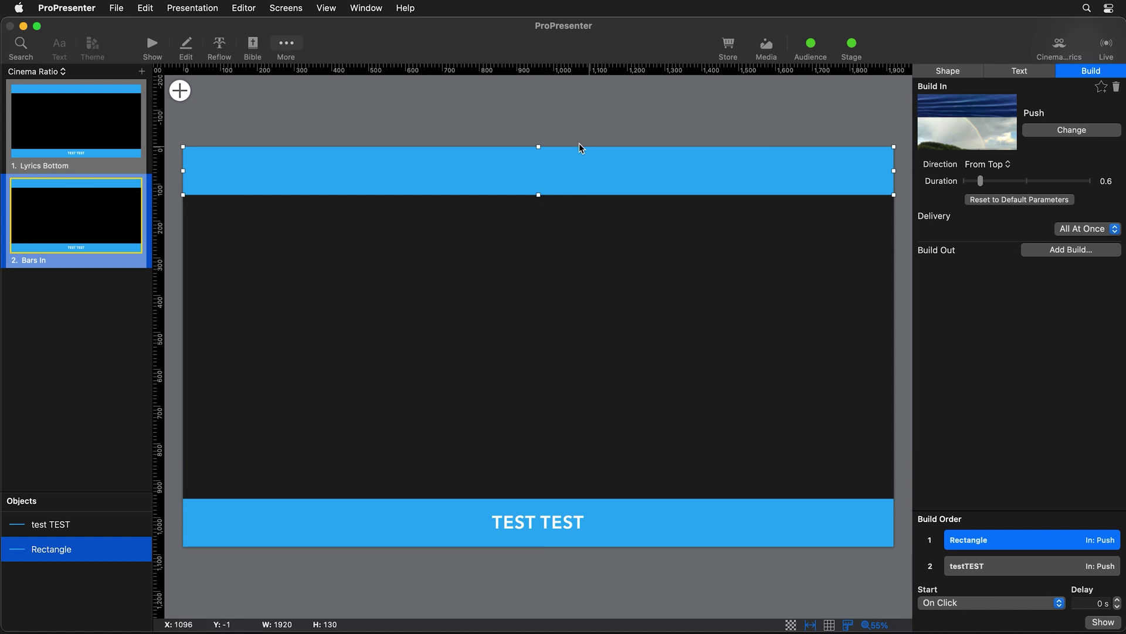
{"action": "mouse_move", "coordinate": [1003, 103]}
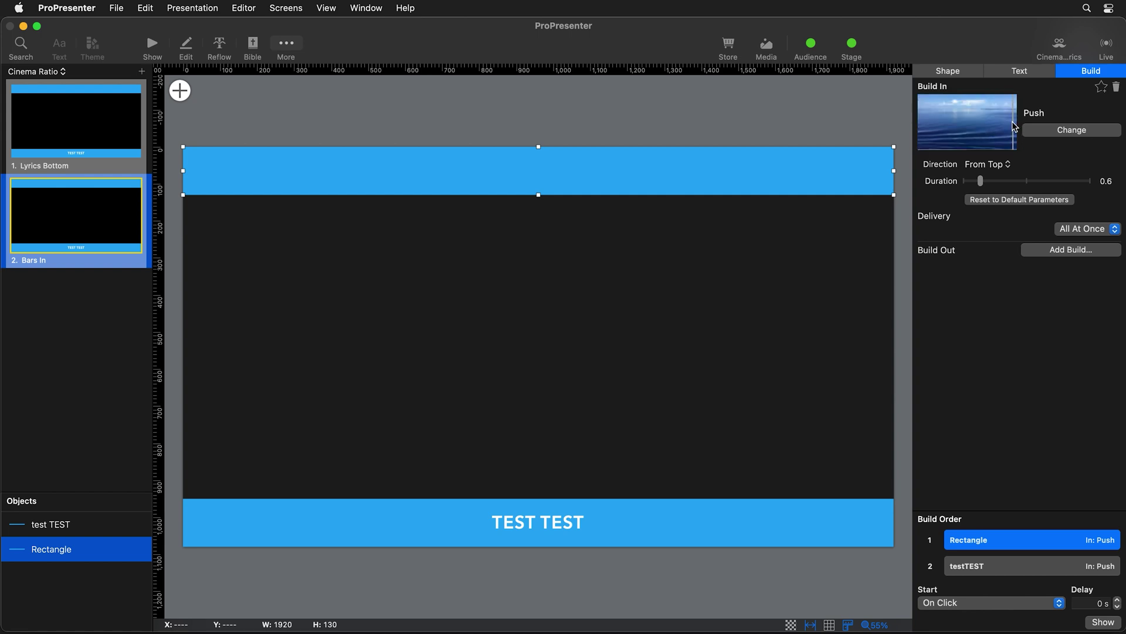
{"action": "left_click", "coordinate": [1113, 180]}
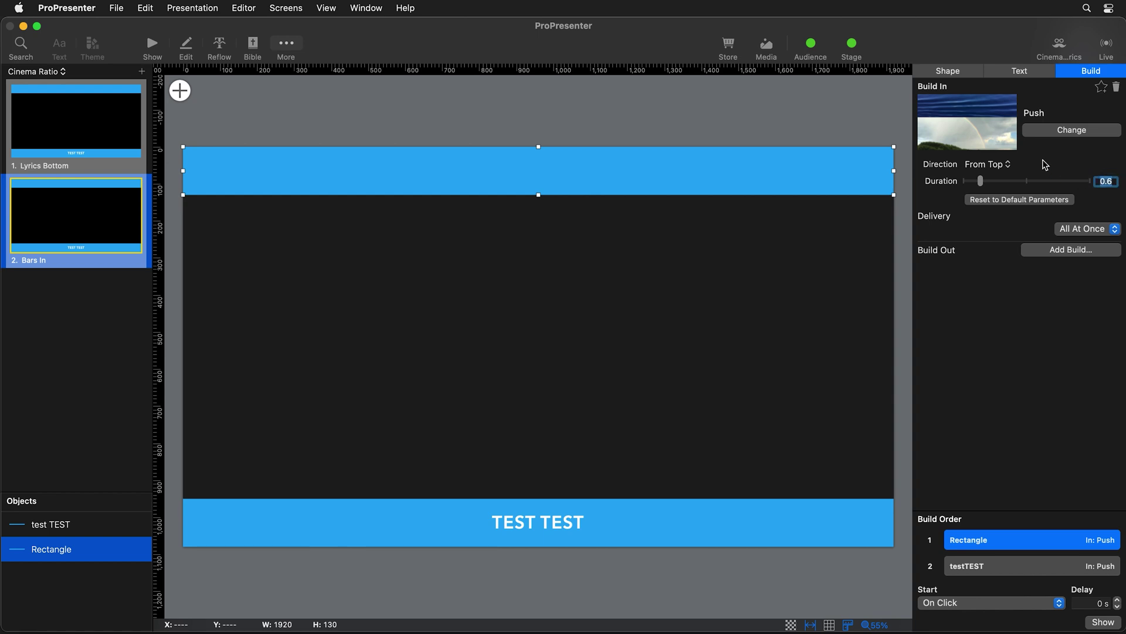
{"action": "left_click_drag", "start_coordinate": [980, 180], "coordinate": [1106, 181]}
{"action": "type", "text": "8"}
{"action": "key", "text": "Return"}
Step: Set the duration of the lower bar's Push build-in to 8
{"action": "left_click", "coordinate": [681, 531]}
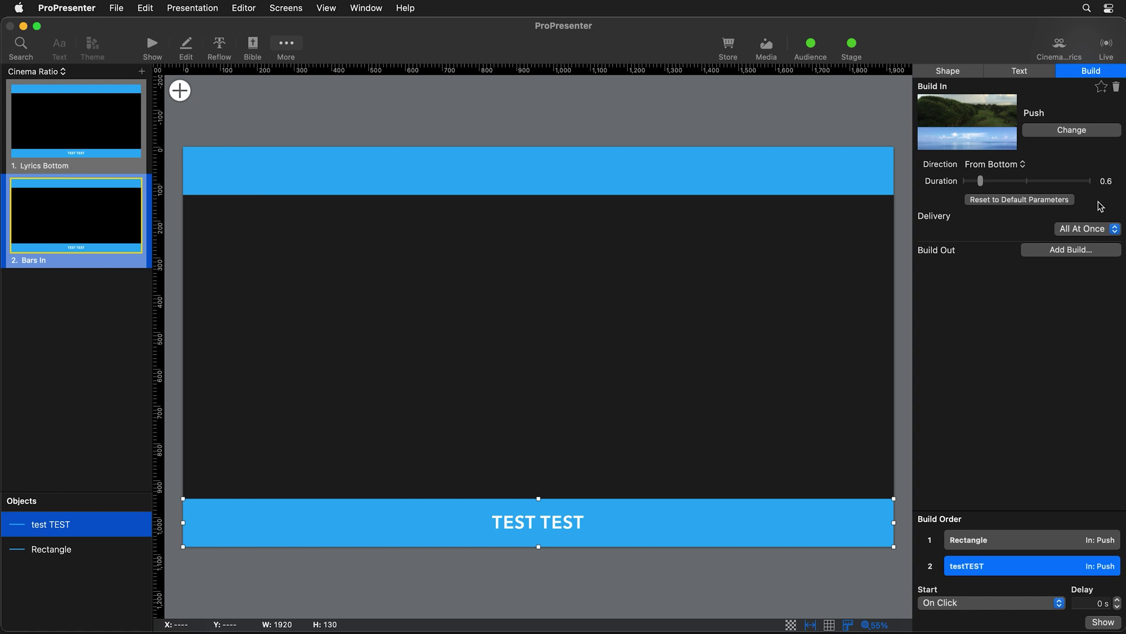
{"action": "left_click", "coordinate": [1107, 182]}
{"action": "type", "text": "8"}
{"action": "key", "text": "Return"}
Step: Set the upper Rectangle's build in the build order to start With Slide
{"action": "left_click", "coordinate": [991, 539]}
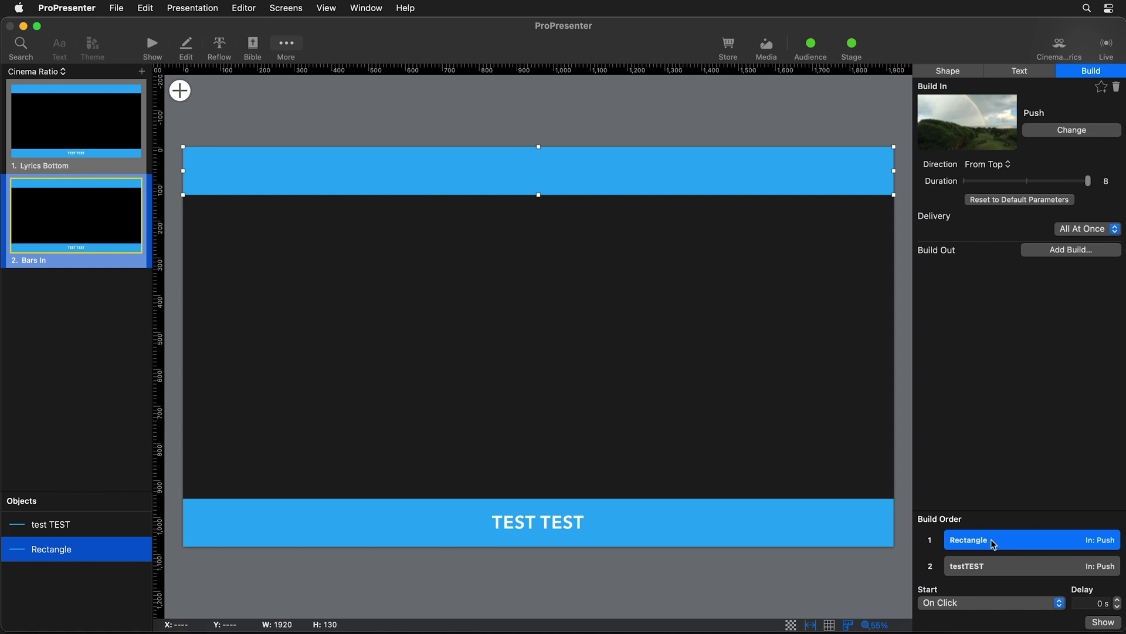
{"action": "left_click", "coordinate": [945, 608]}
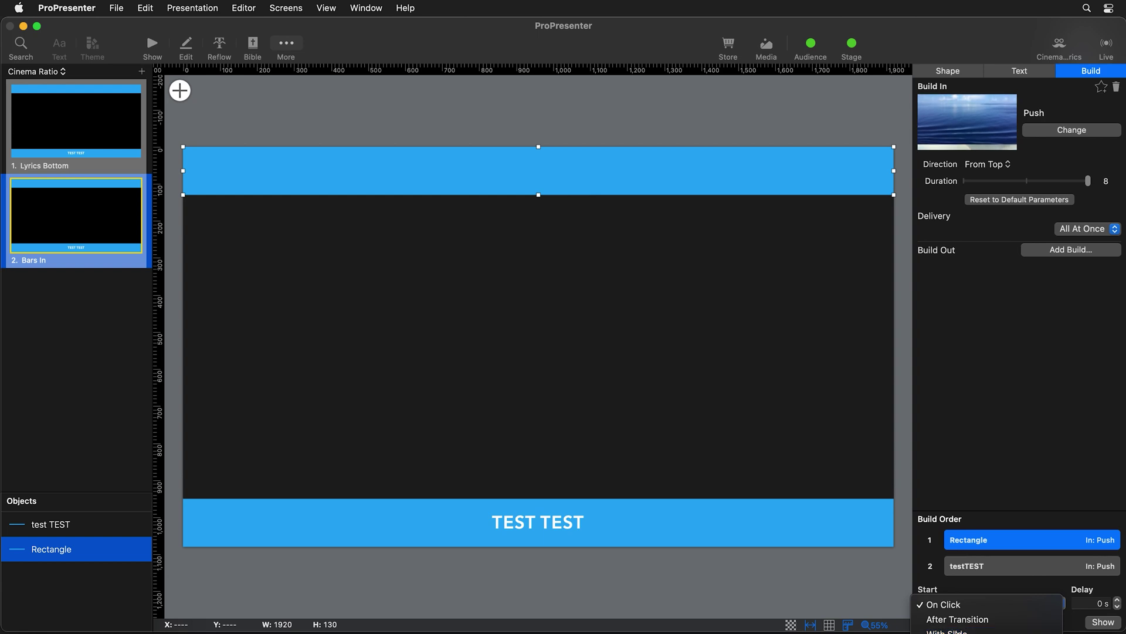
{"action": "left_click", "coordinate": [956, 630]}
Step: Set the lower text bar's build to start With Build 1 and review both builds' settings
{"action": "left_click", "coordinate": [996, 567]}
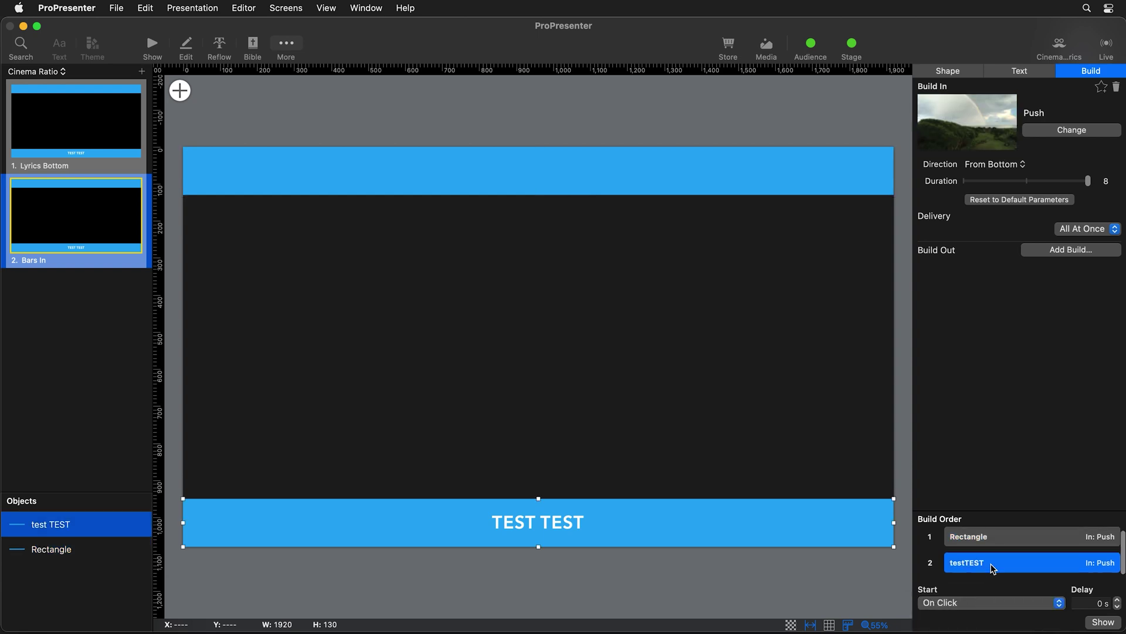
{"action": "left_click", "coordinate": [960, 604]}
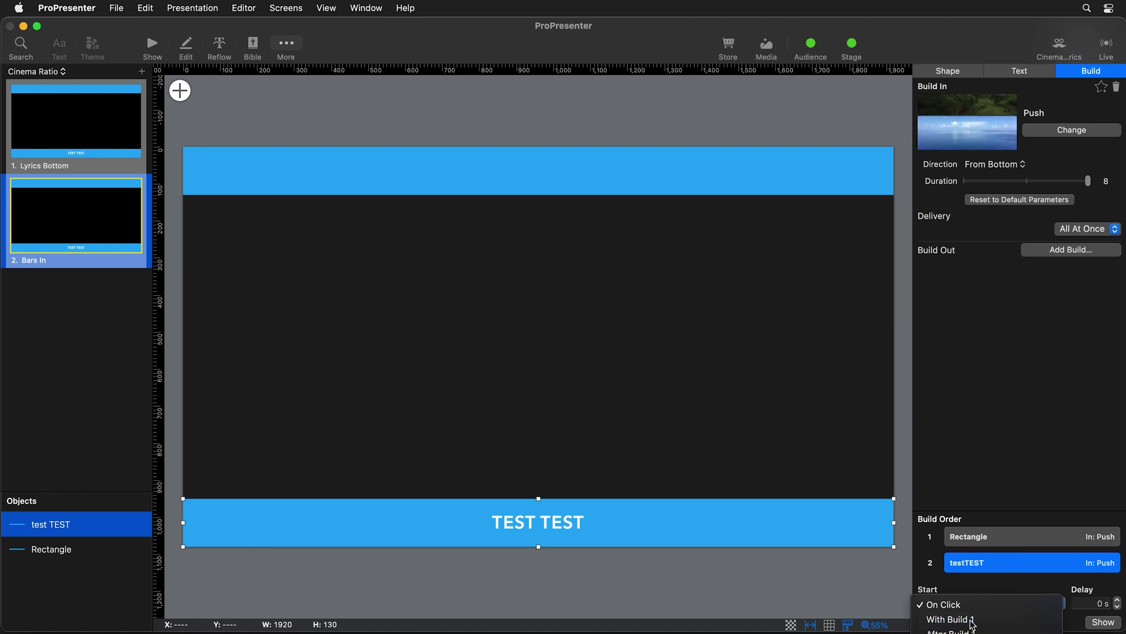
{"action": "left_click", "coordinate": [972, 621]}
{"action": "left_click", "coordinate": [974, 538]}
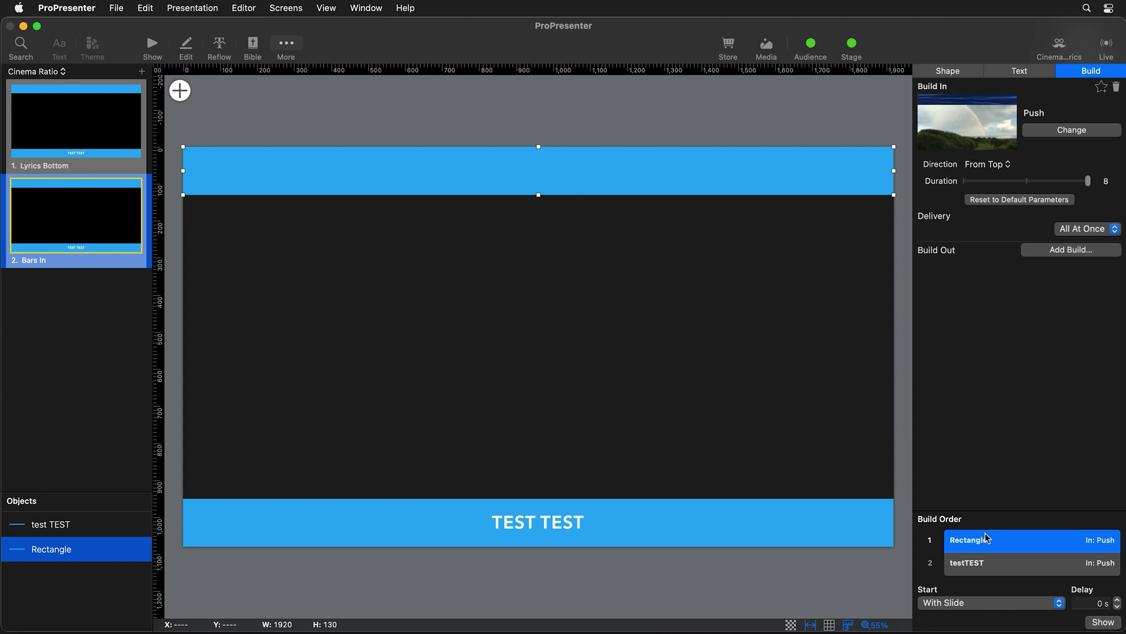
{"action": "left_click", "coordinate": [982, 565]}
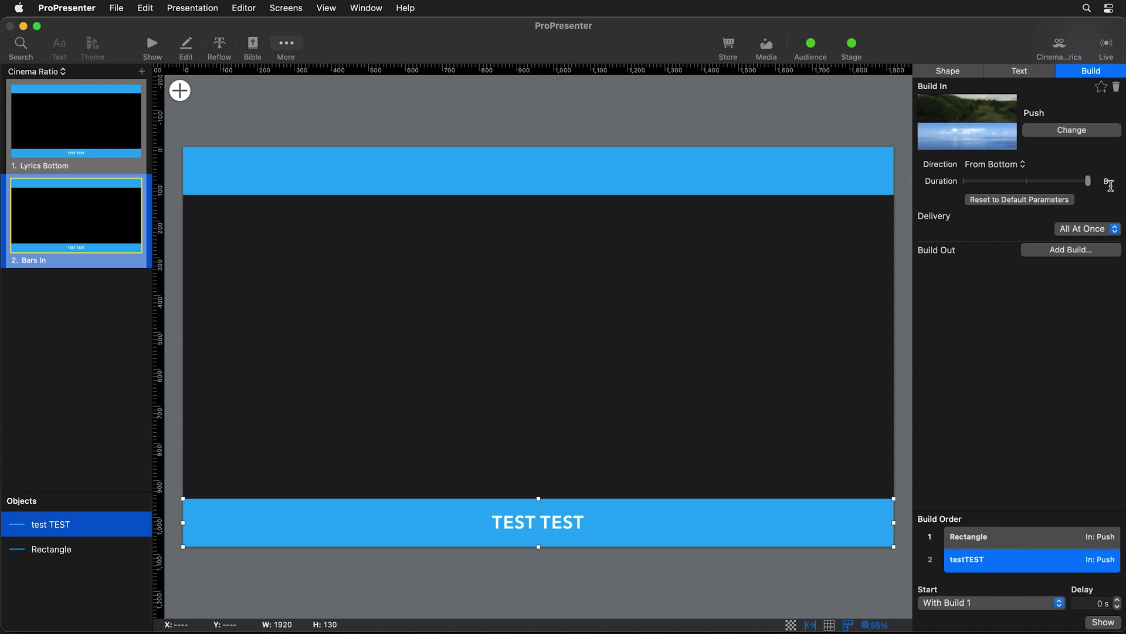
{"action": "left_click", "coordinate": [491, 114]}
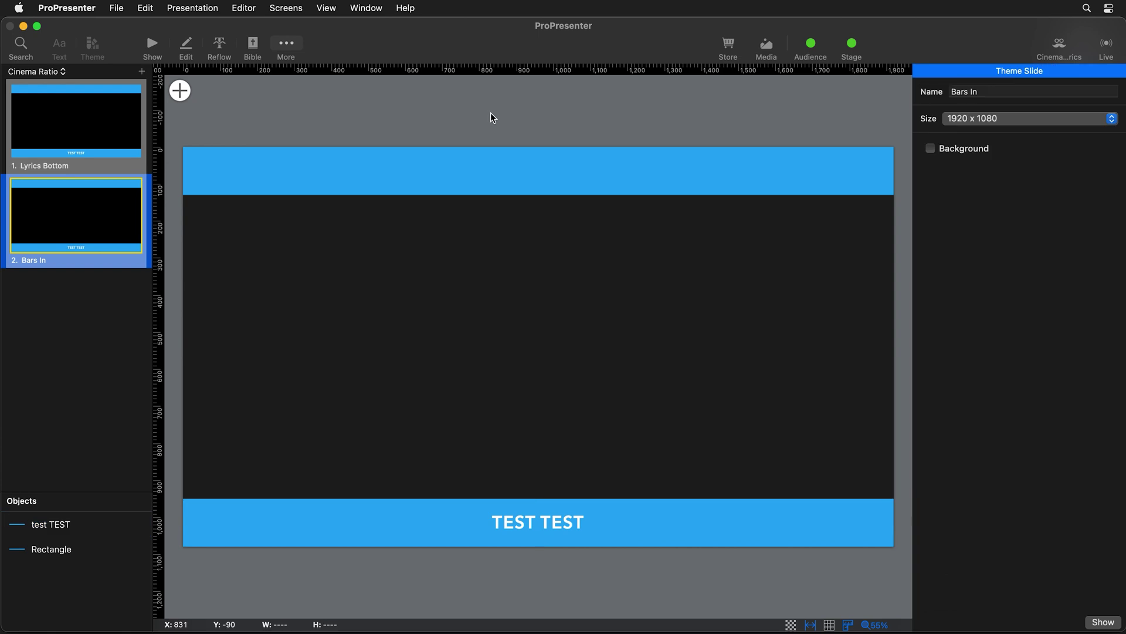
Step: Return to the show view, duplicate the Cinema Lyrics look preset and rename the copy "Cinema Lyrics In"
{"action": "left_click", "coordinate": [153, 43]}
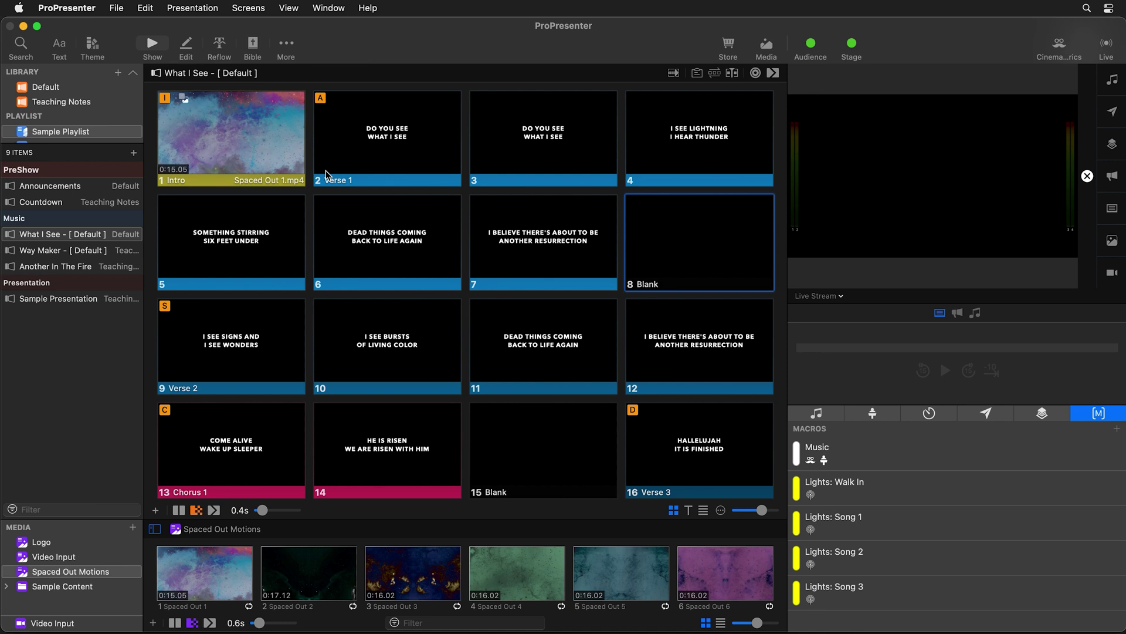
{"action": "left_click", "coordinate": [257, 7]}
{"action": "left_click", "coordinate": [263, 70]}
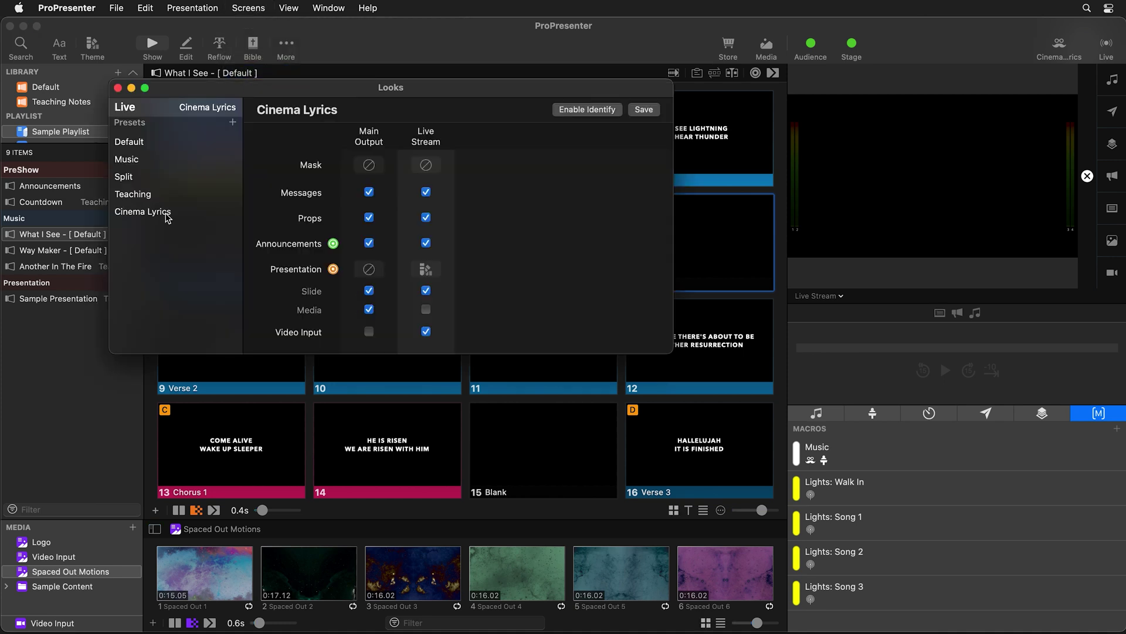
{"action": "left_click", "coordinate": [167, 215]}
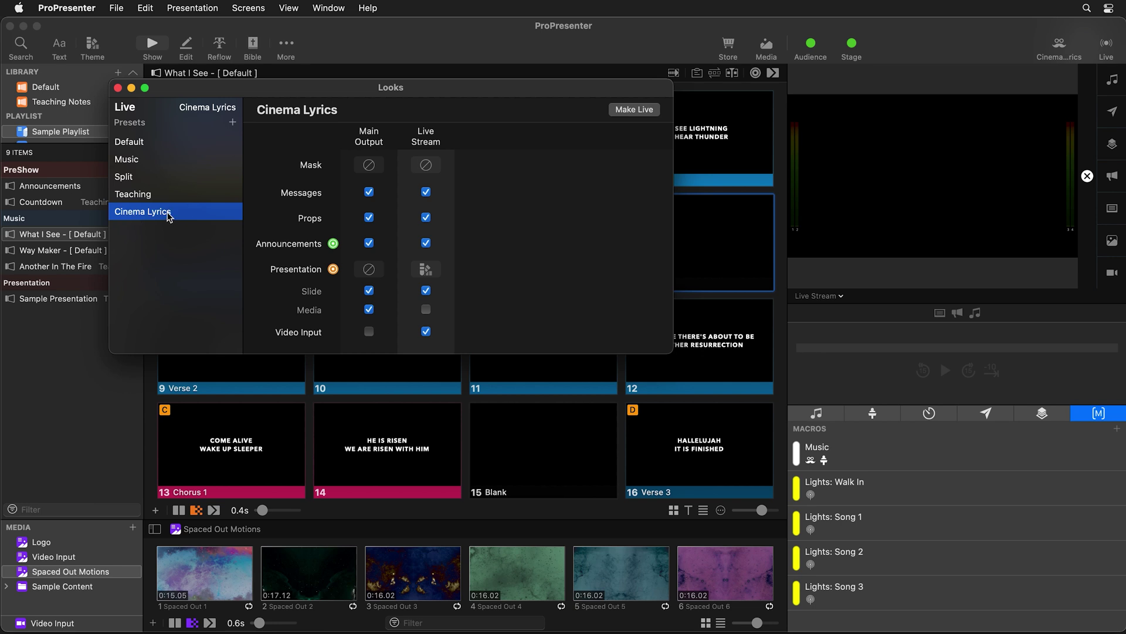
{"action": "right_click", "coordinate": [170, 216]}
{"action": "left_click", "coordinate": [200, 242]}
{"action": "left_click", "coordinate": [188, 234]}
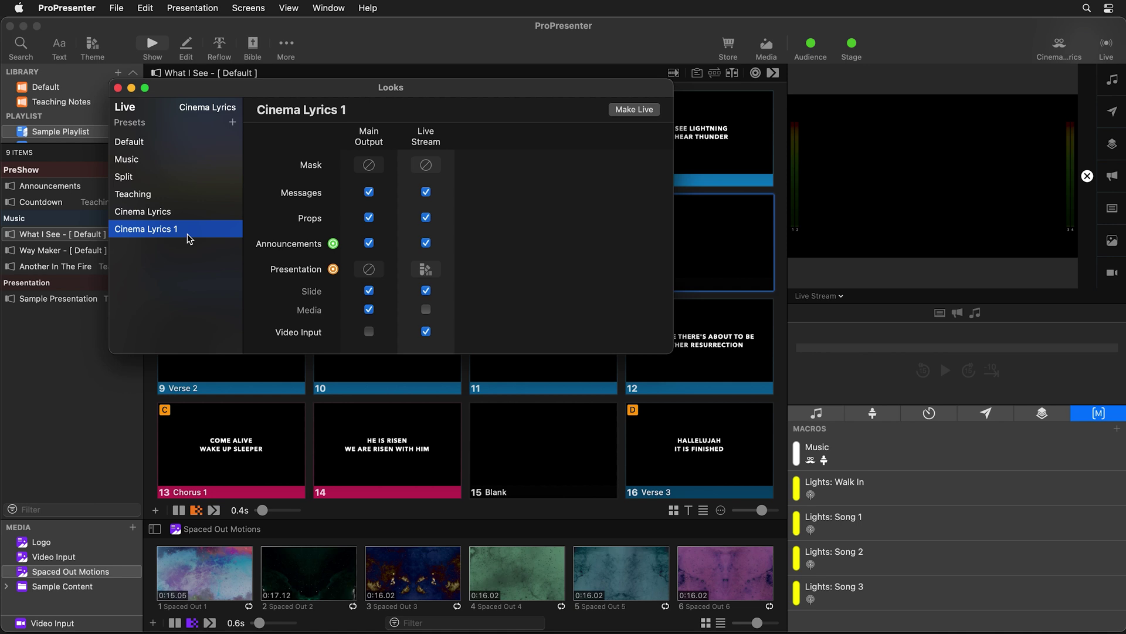
{"action": "left_click", "coordinate": [378, 115]}
{"action": "key", "text": "BackSpace"}
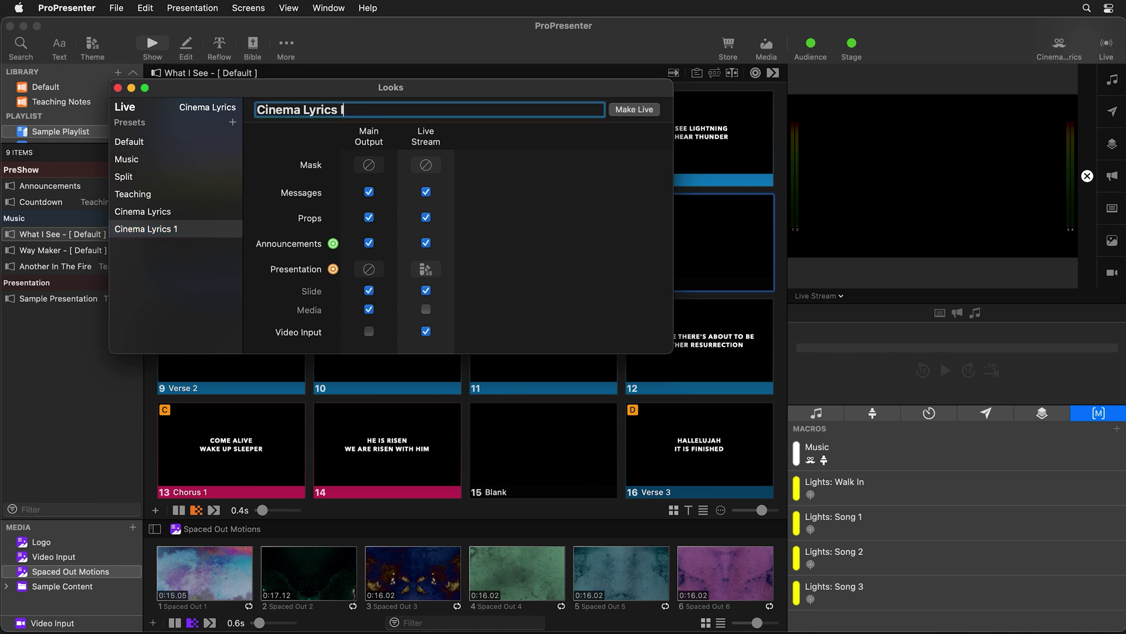
{"action": "key", "text": "Return"}
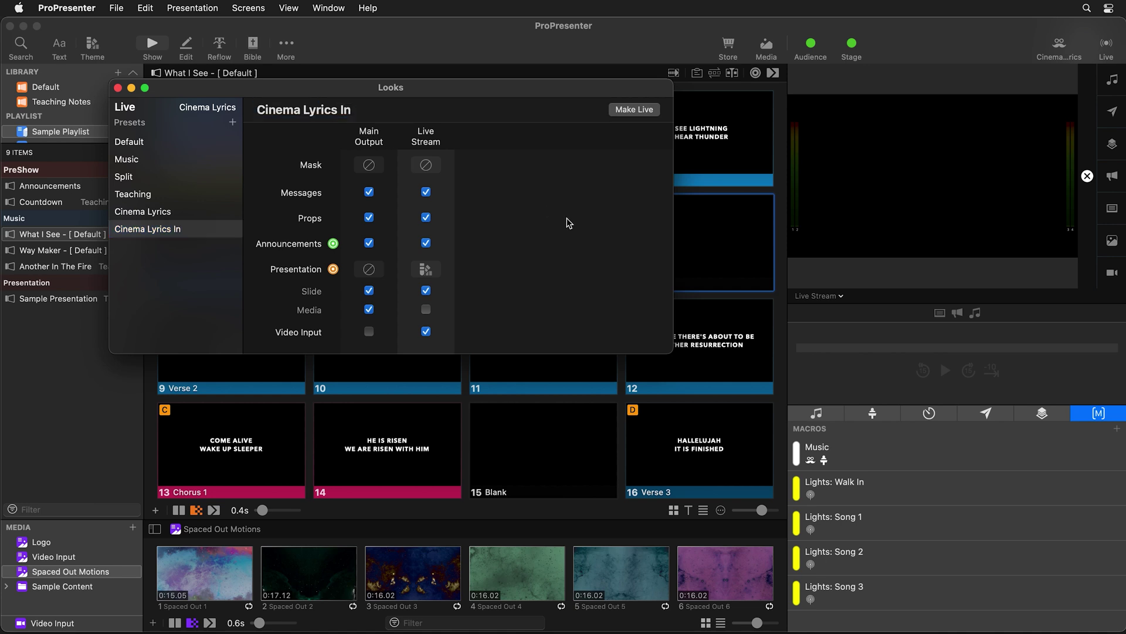
Step: Assign the Cinema Ratio theme's Bars In slide to the Live Stream presentation layer of the Cinema Lyrics In look
{"action": "left_click", "coordinate": [429, 270]}
{"action": "mouse_move", "coordinate": [457, 307]}
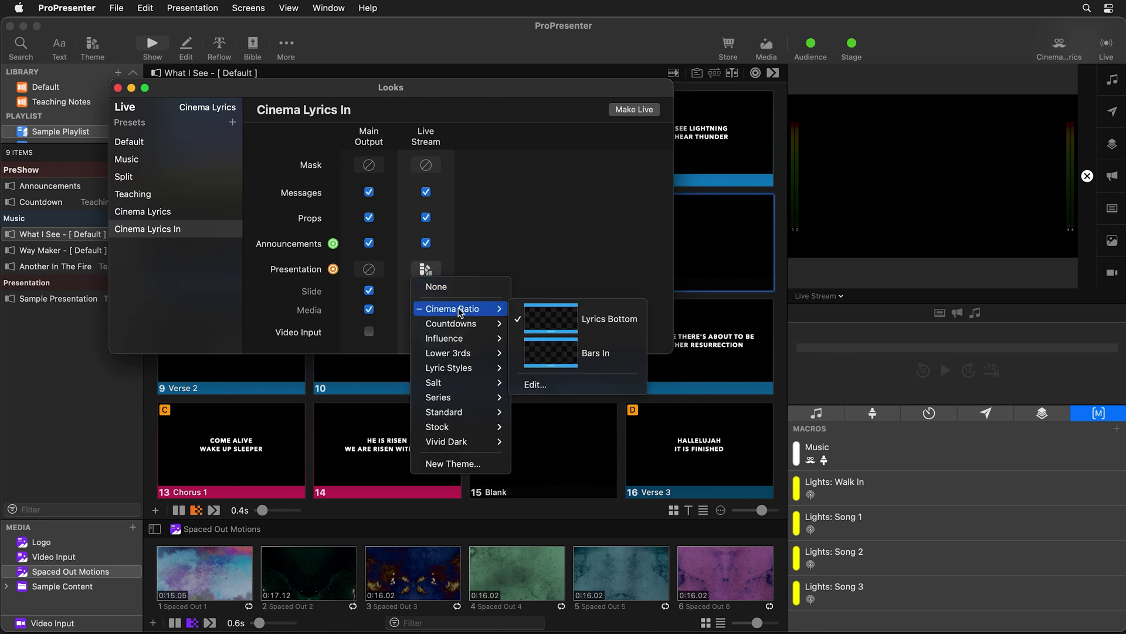
{"action": "left_click", "coordinate": [585, 355]}
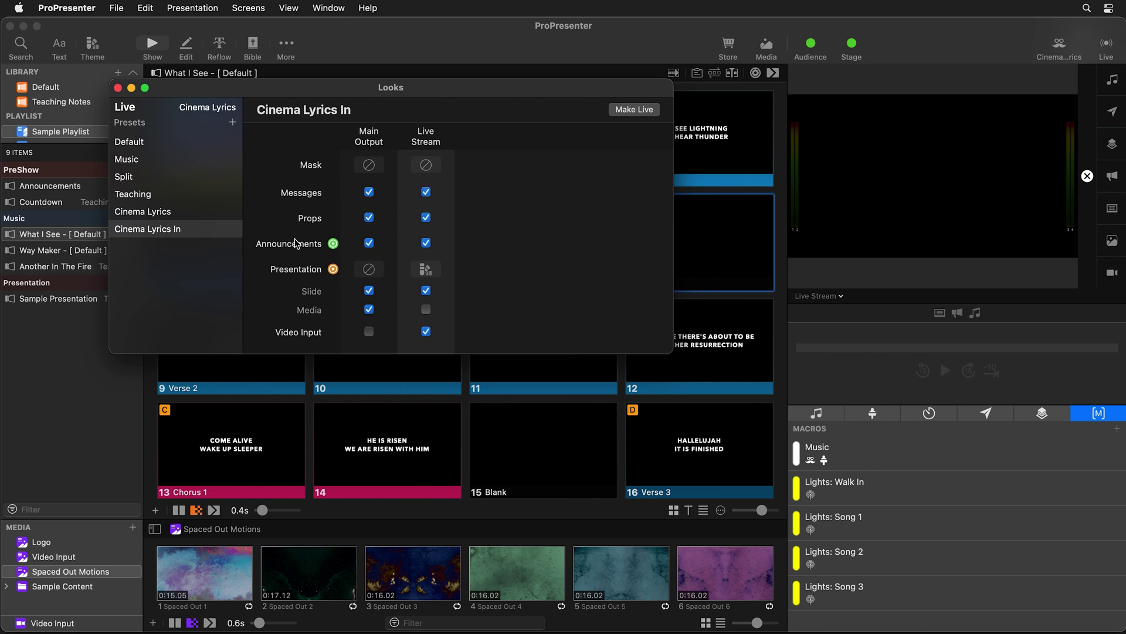
Step: Make the Cinema Lyrics In look live and trigger blank slide 8 to preview the bars animating in
{"action": "left_click", "coordinate": [638, 111]}
{"action": "left_click", "coordinate": [118, 88]}
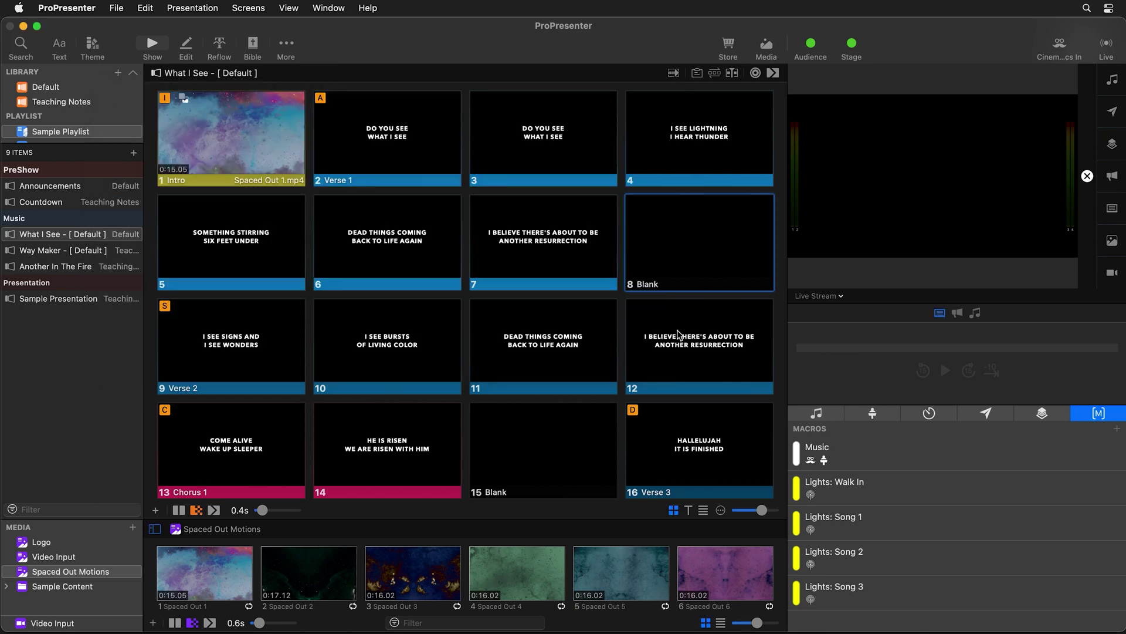
{"action": "left_click", "coordinate": [668, 247]}
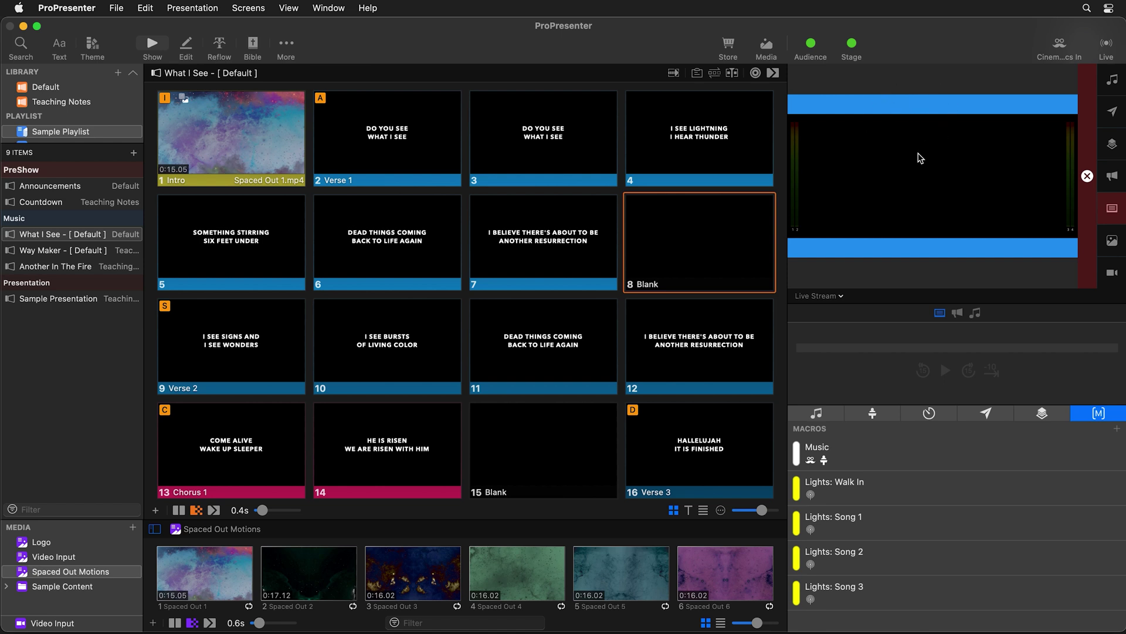
Step: Open the Cinema Ratio theme for editing, duplicate its Bars In slide and rename the copy "Bars Out"
{"action": "left_click", "coordinate": [93, 43]}
{"action": "mouse_move", "coordinate": [129, 65]}
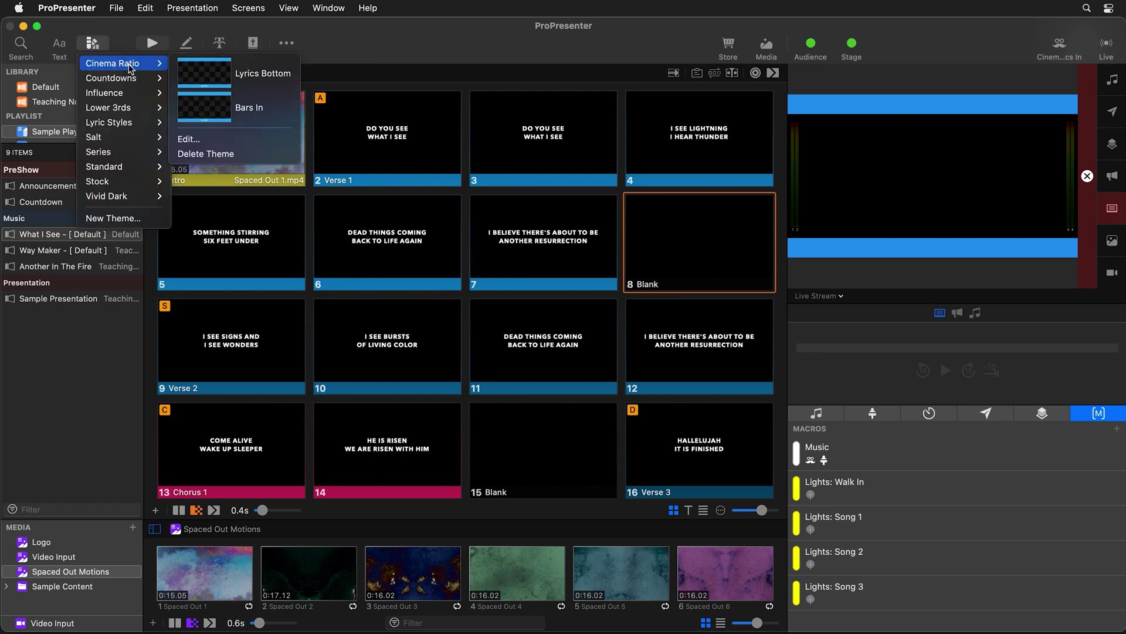
{"action": "left_click", "coordinate": [243, 139]}
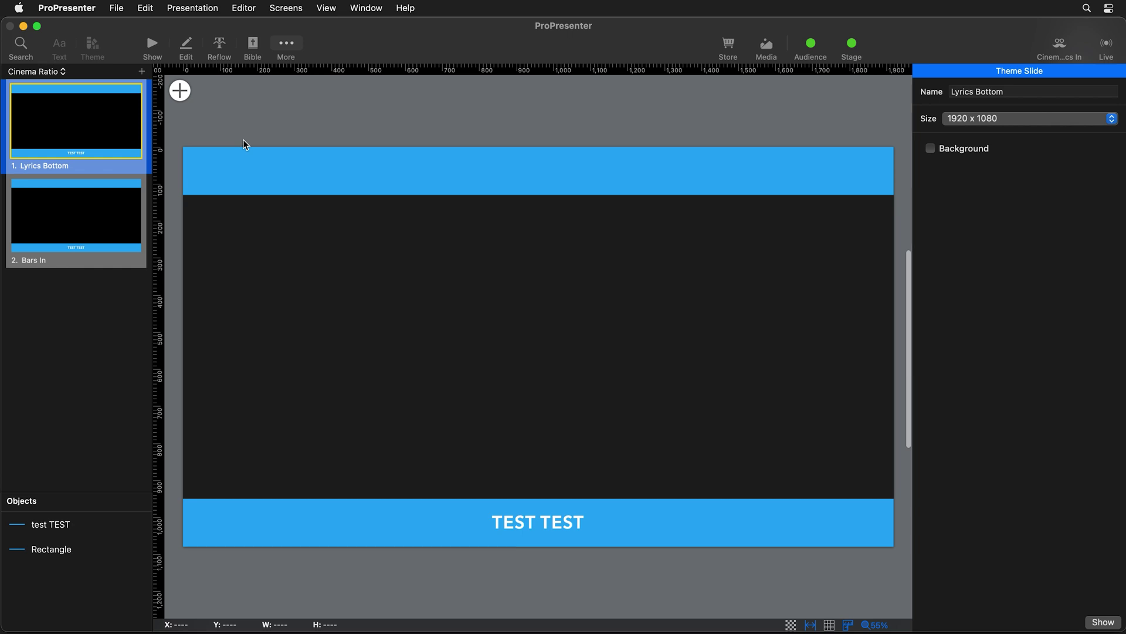
{"action": "right_click", "coordinate": [81, 225]}
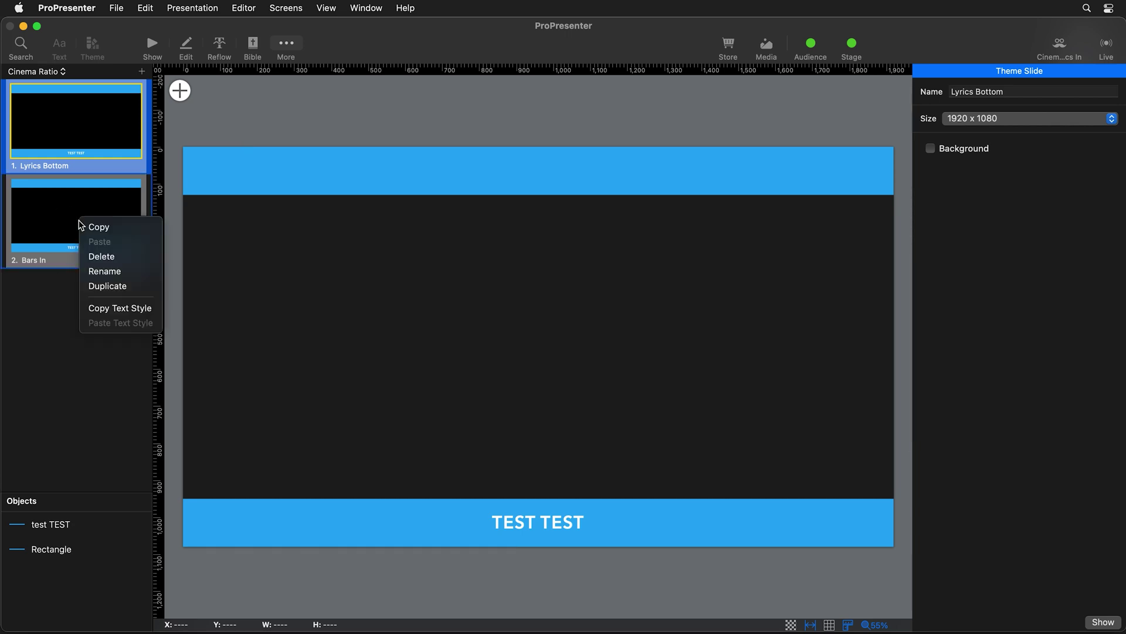
{"action": "left_click", "coordinate": [107, 286]}
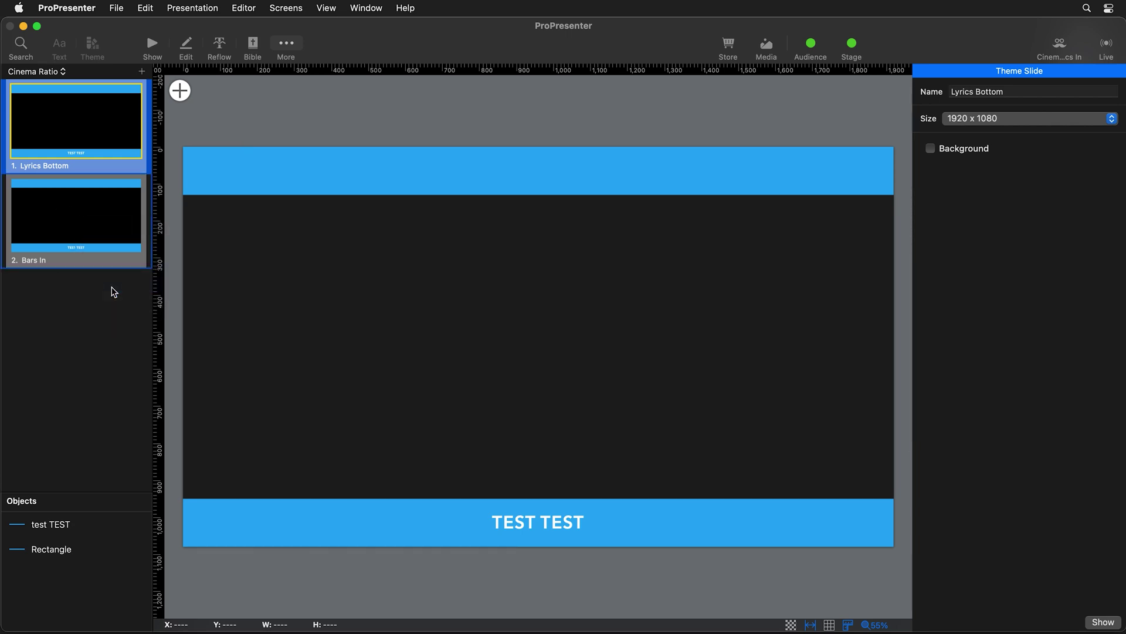
{"action": "left_click", "coordinate": [62, 323]}
{"action": "left_click", "coordinate": [1010, 91]}
{"action": "key", "text": "BackSpace"}
{"action": "key", "text": "BackSpace"}
{"action": "key", "text": "BackSpace"}
{"action": "key", "text": "BackSpace"}
{"action": "type", "text": "Out"}
{"action": "key", "text": "Return"}
Step: On the Bars Out slide, replace the top bar's build in with a Push build out directed From Bottom
{"action": "left_click", "coordinate": [577, 180]}
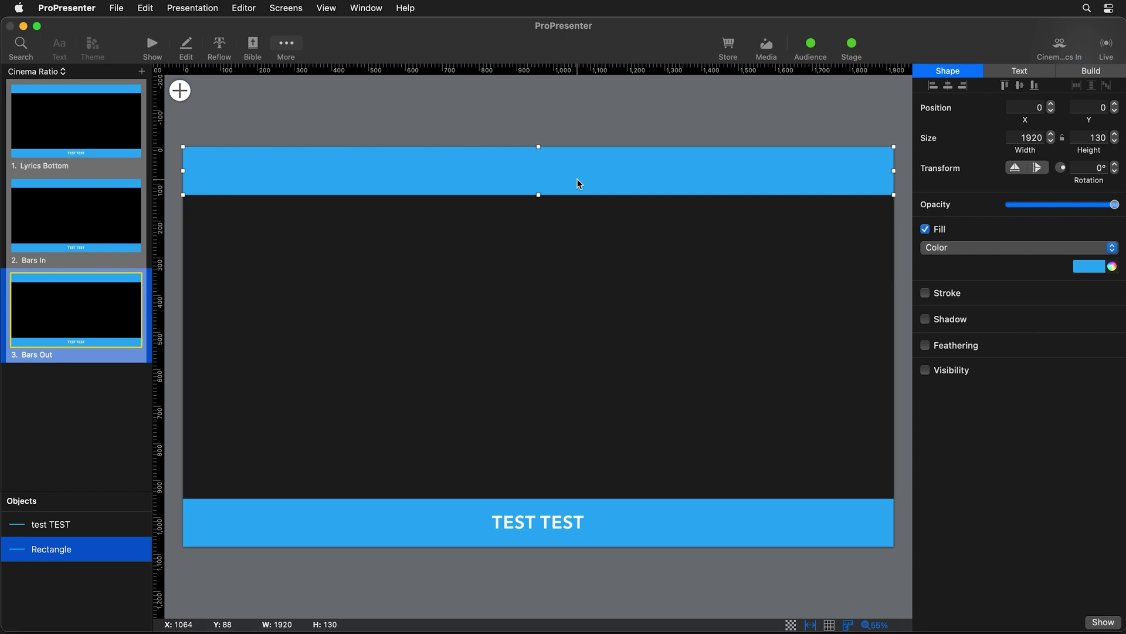
{"action": "left_click", "coordinate": [1094, 74]}
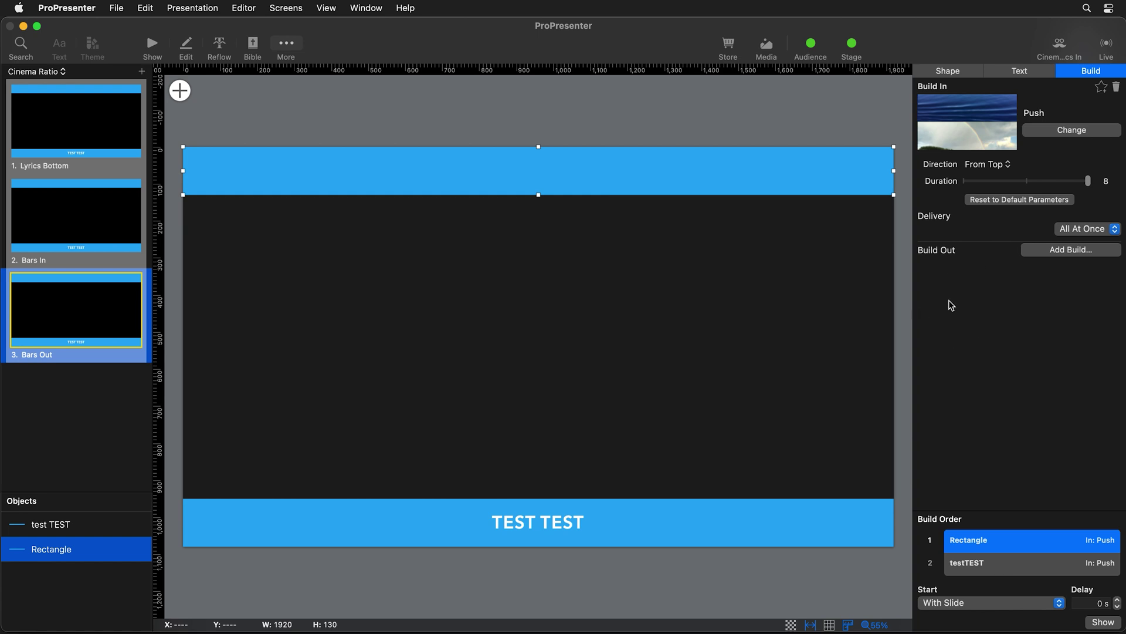
{"action": "left_click", "coordinate": [1117, 88]}
{"action": "left_click", "coordinate": [1070, 103]}
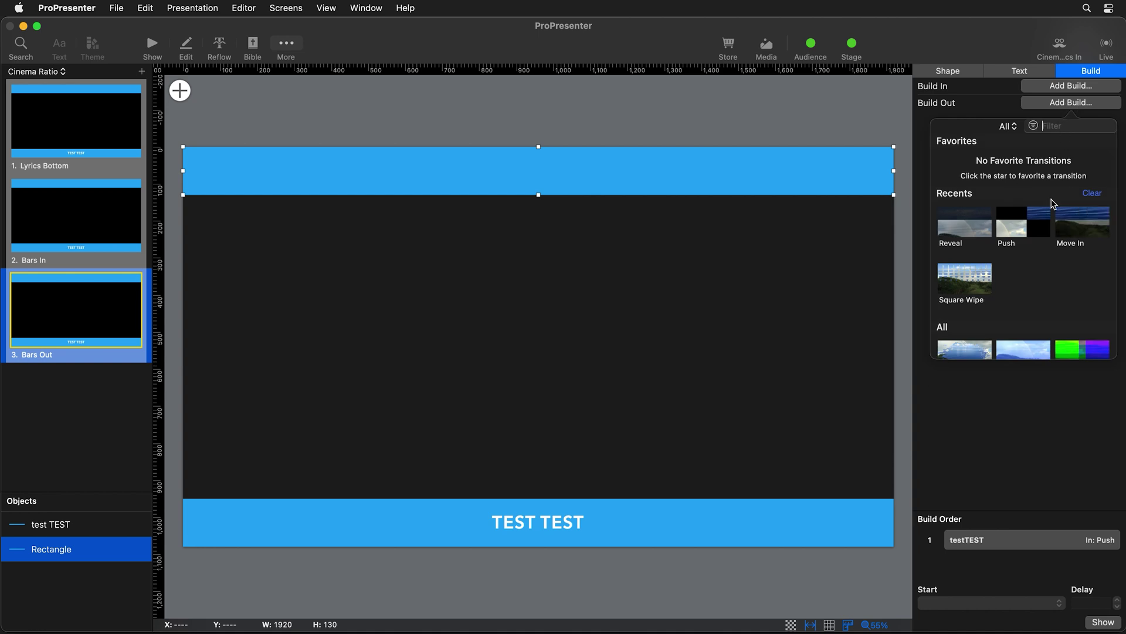
{"action": "left_click", "coordinate": [1034, 229]}
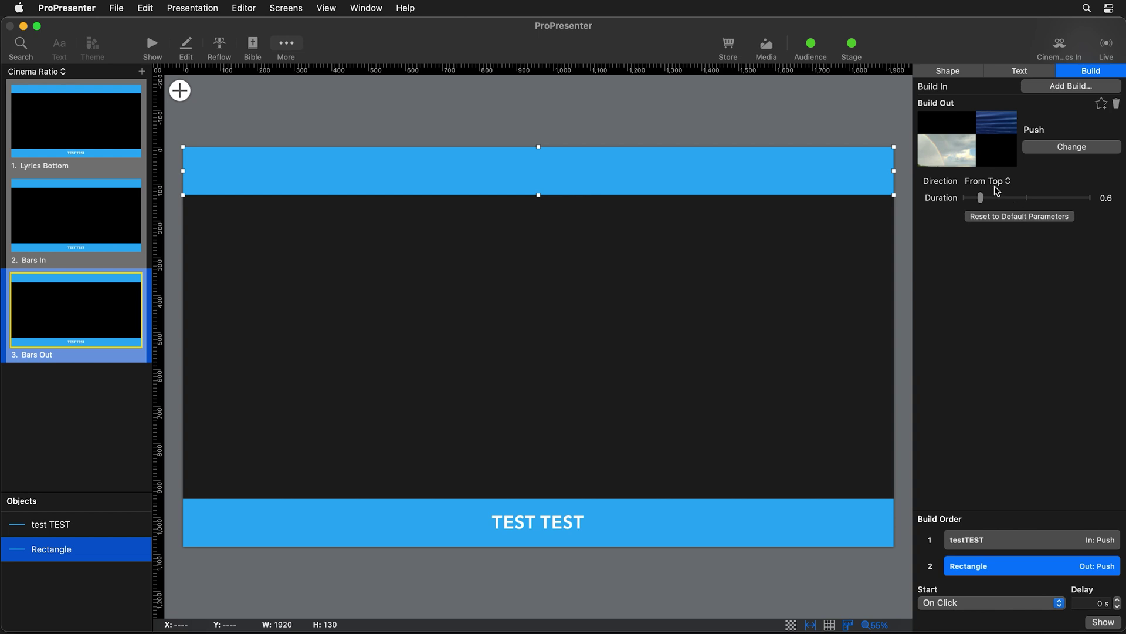
{"action": "left_click", "coordinate": [997, 182]}
{"action": "left_click", "coordinate": [999, 228]}
Step: Replace the build in of the bottom TEST TEST bar with a Push build out directed From Top
{"action": "left_click", "coordinate": [818, 525]}
{"action": "left_click", "coordinate": [1072, 129]}
{"action": "left_click", "coordinate": [1076, 106]}
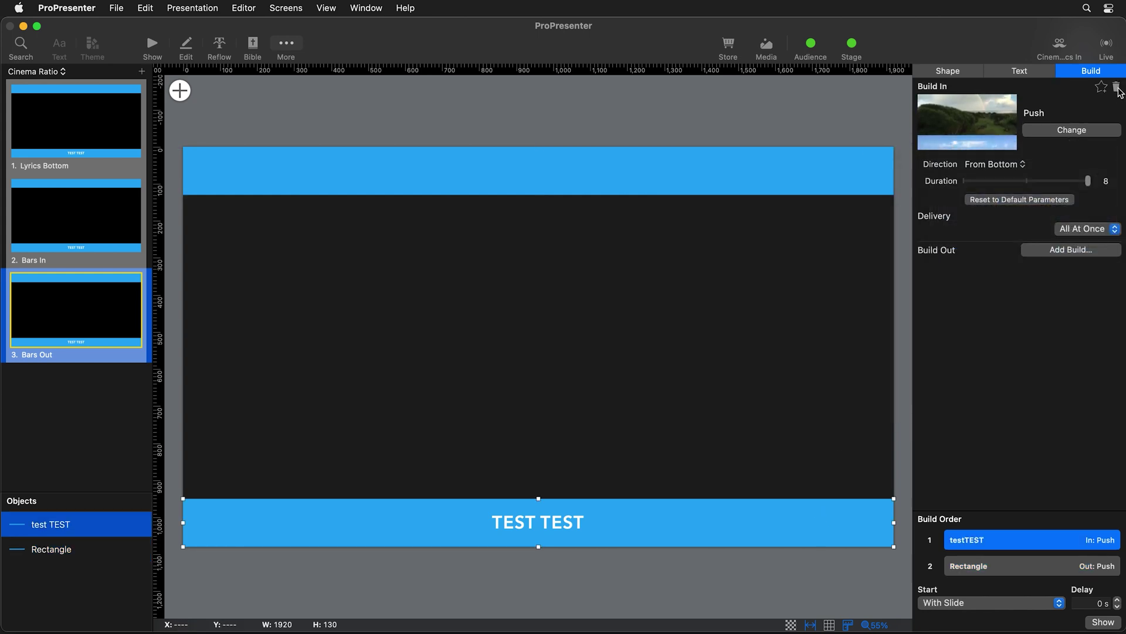
{"action": "left_click", "coordinate": [1117, 87]}
{"action": "left_click", "coordinate": [1087, 105]}
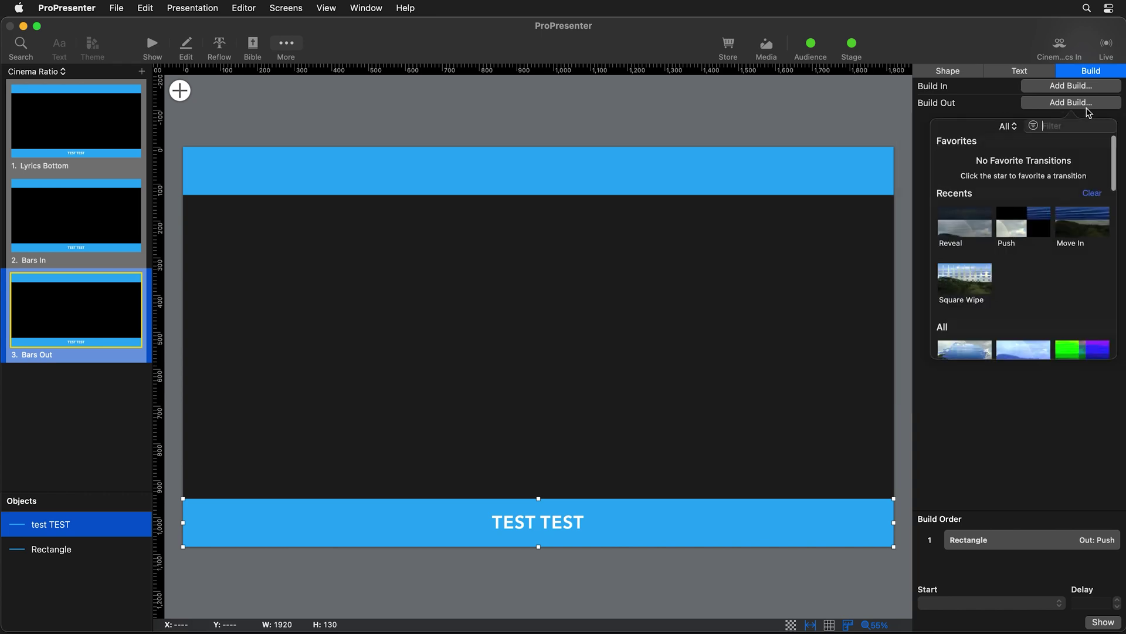
{"action": "left_click", "coordinate": [1018, 226]}
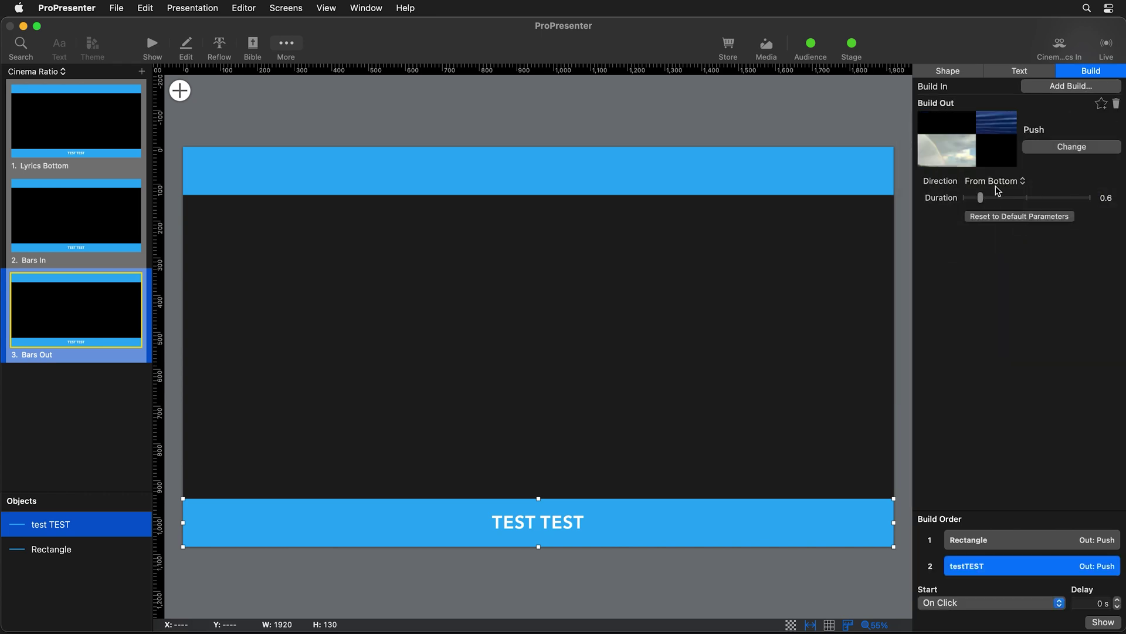
{"action": "left_click", "coordinate": [999, 183]}
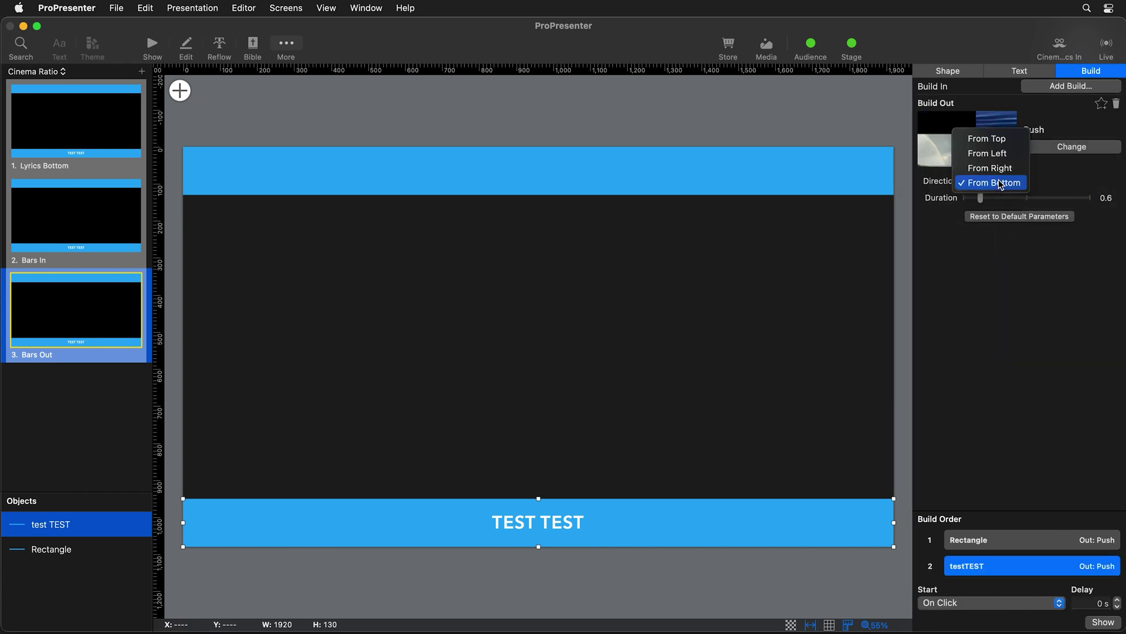
{"action": "left_click", "coordinate": [997, 140]}
Step: Set the Push build out duration to 8 for both the top and bottom bars
{"action": "left_click", "coordinate": [805, 177]}
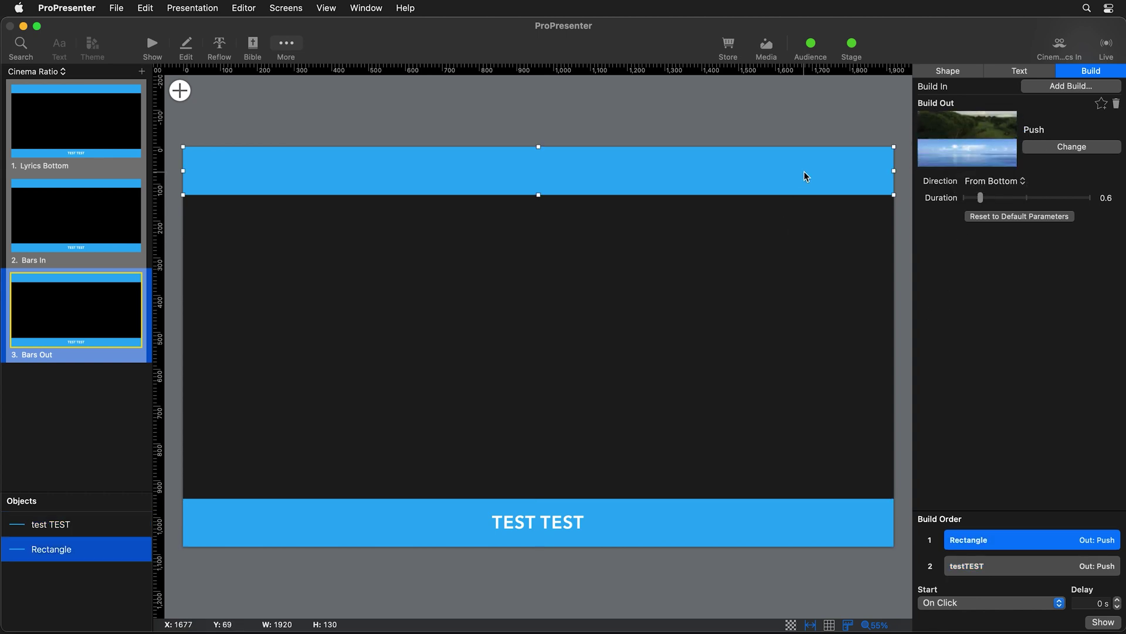
{"action": "left_click", "coordinate": [1092, 200]}
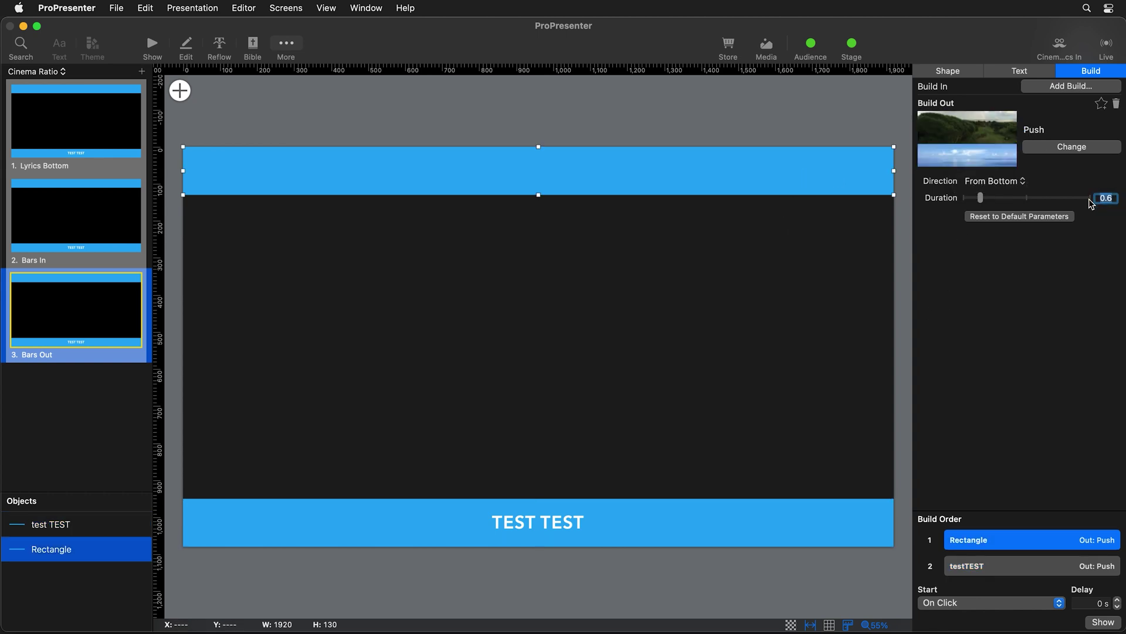
{"action": "type", "text": "8"}
{"action": "key", "text": "Return"}
{"action": "left_click", "coordinate": [798, 536]}
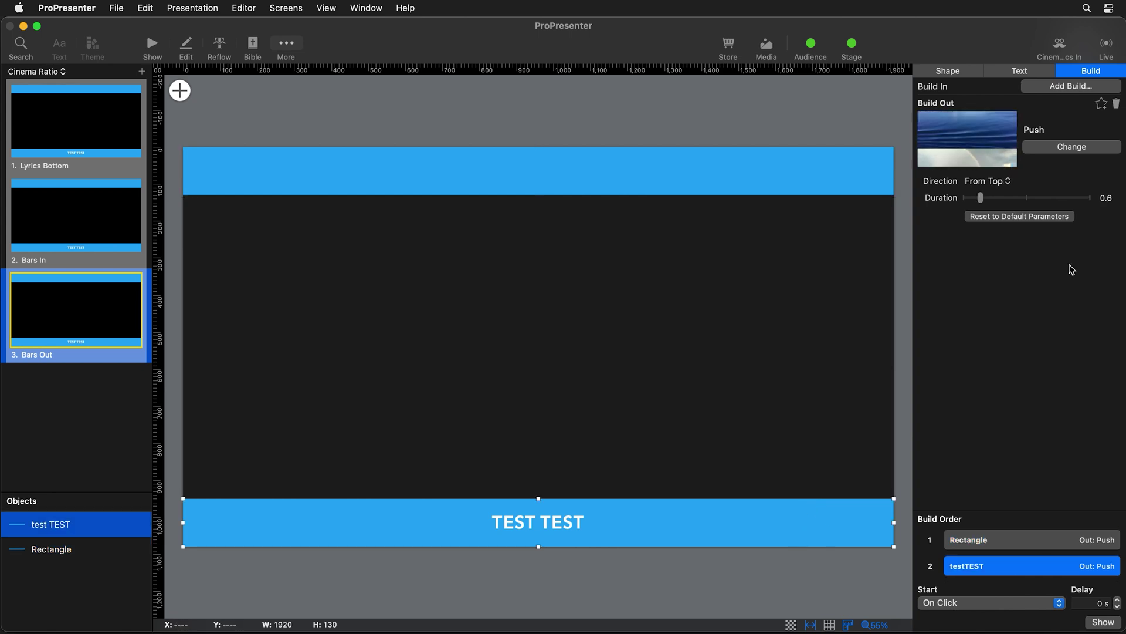
{"action": "left_click", "coordinate": [1092, 200]}
{"action": "type", "text": "8"}
{"action": "key", "text": "Return"}
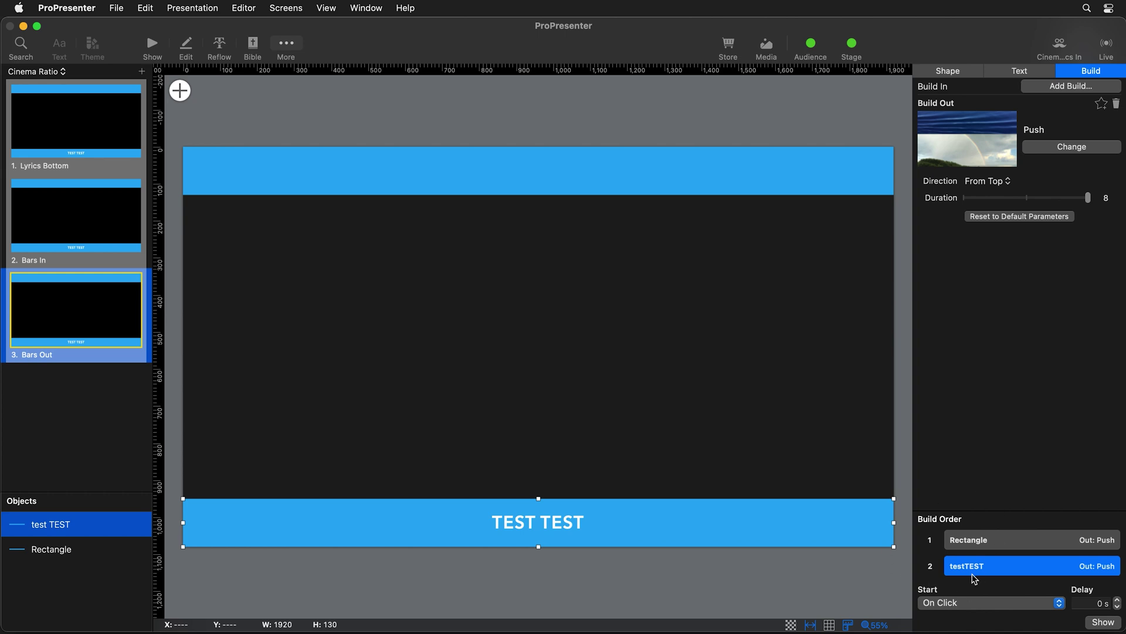
Step: Set the top rectangle's build out to start After Transition and the bottom text bar's to start With Build 1
{"action": "left_click", "coordinate": [981, 541]}
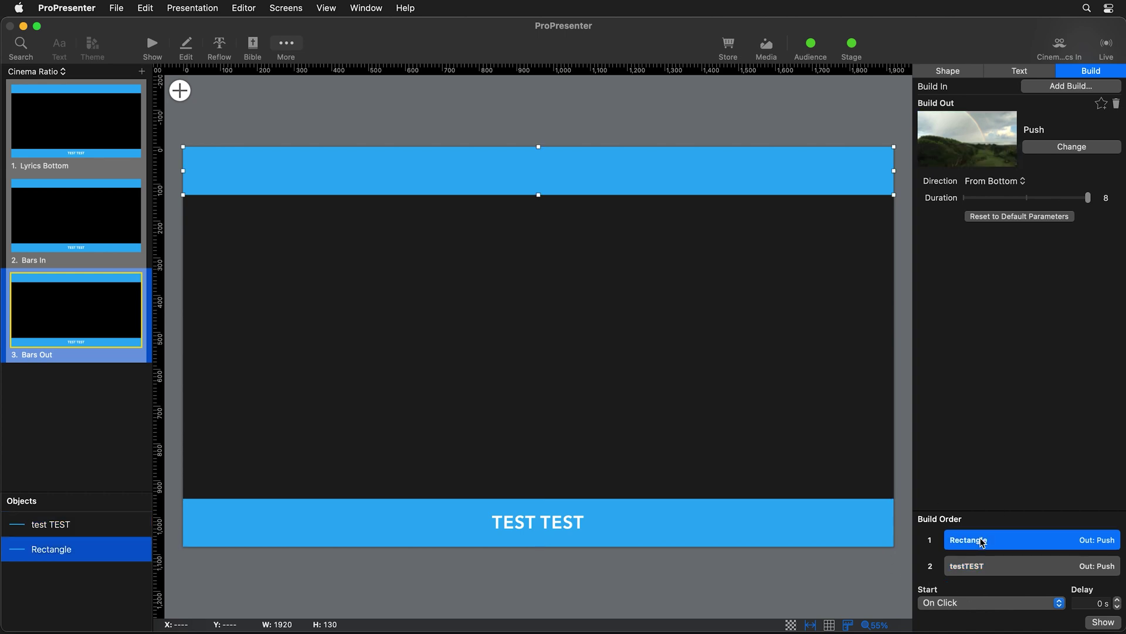
{"action": "left_click", "coordinate": [954, 604]}
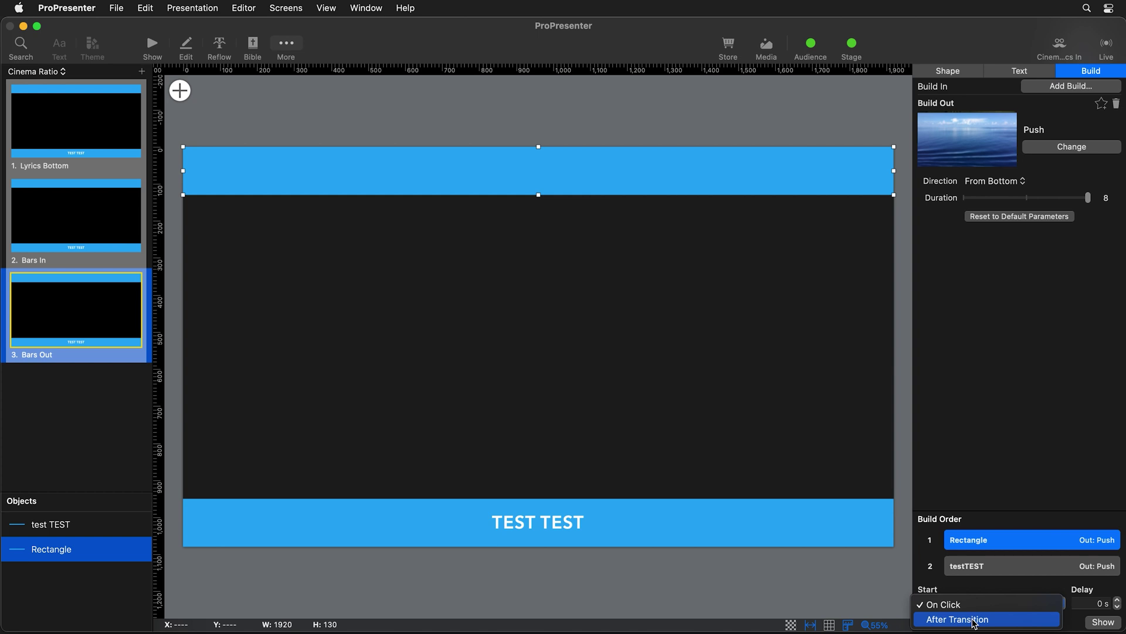
{"action": "left_click", "coordinate": [974, 620]}
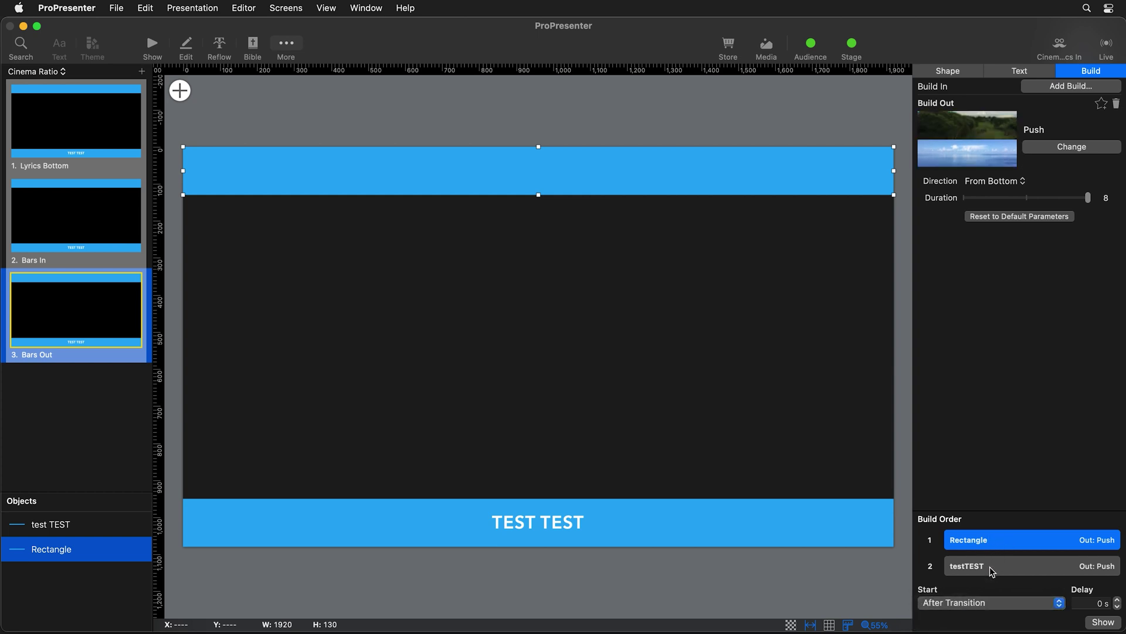
{"action": "left_click", "coordinate": [994, 572]}
{"action": "left_click", "coordinate": [962, 604]}
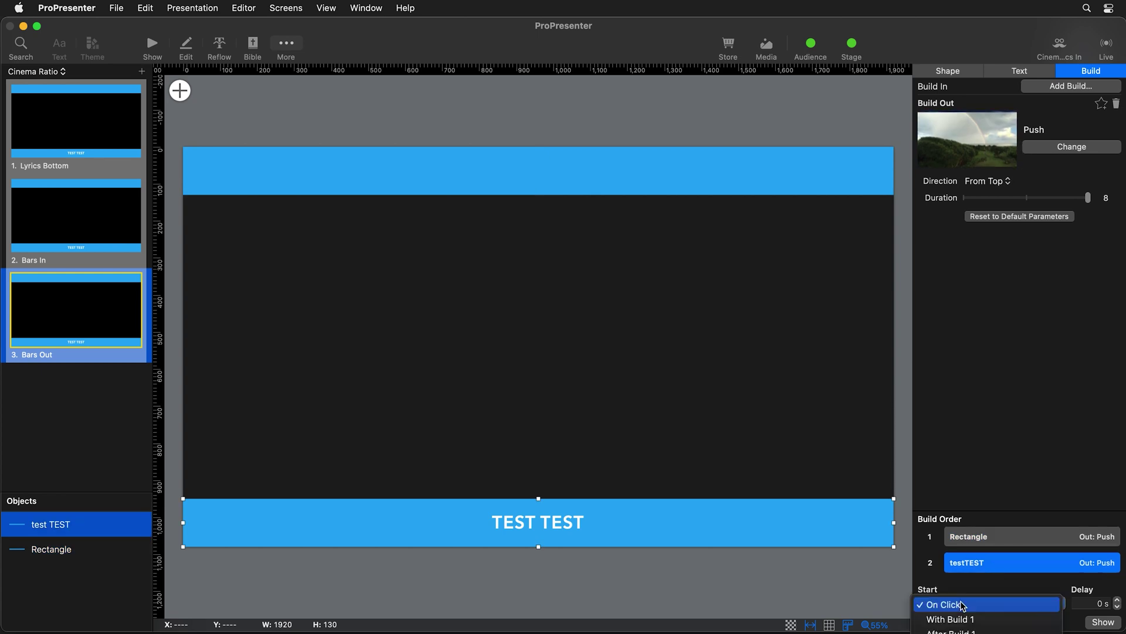
{"action": "left_click", "coordinate": [987, 621]}
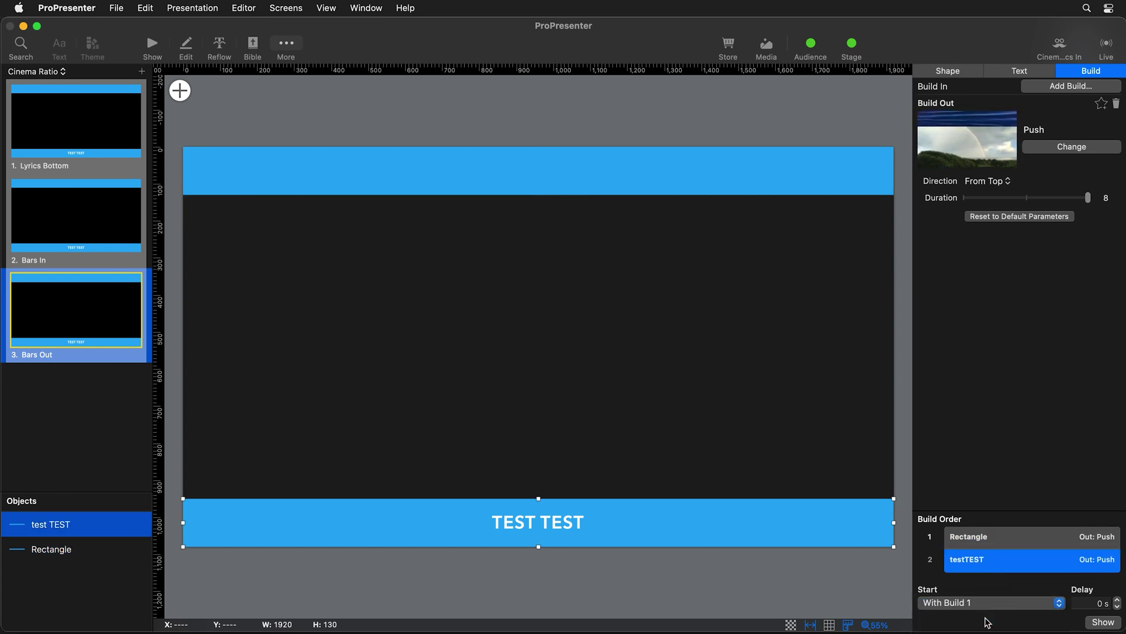
{"action": "left_click", "coordinate": [1010, 537]}
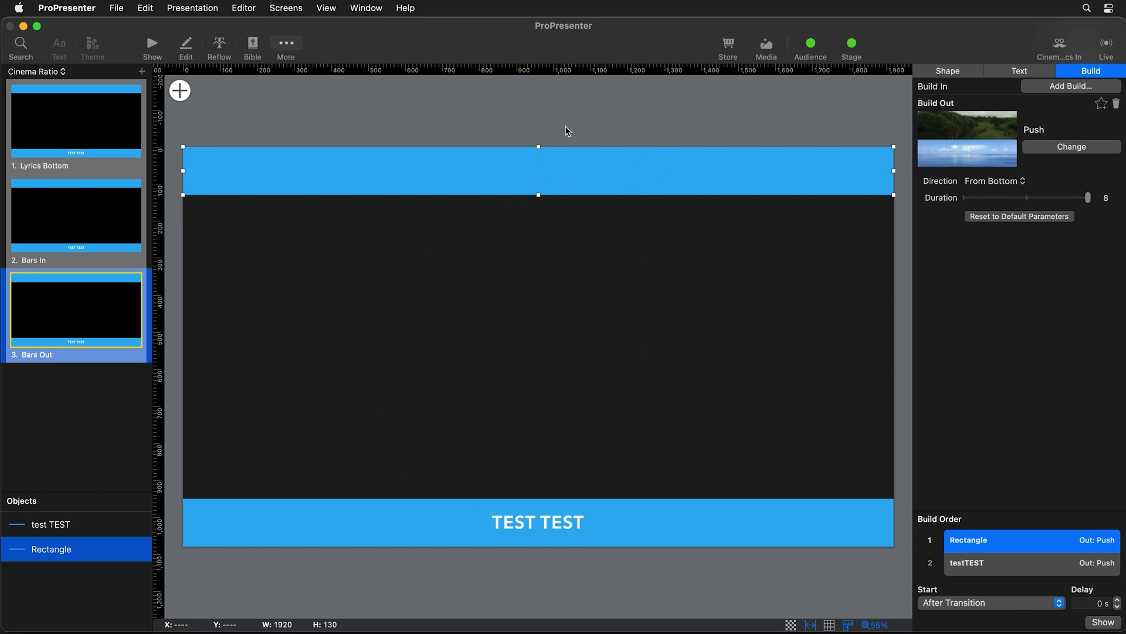
Step: Return to the show view, open the looks for editing and duplicate the Cinema Lyrics In preset
{"action": "left_click", "coordinate": [154, 43]}
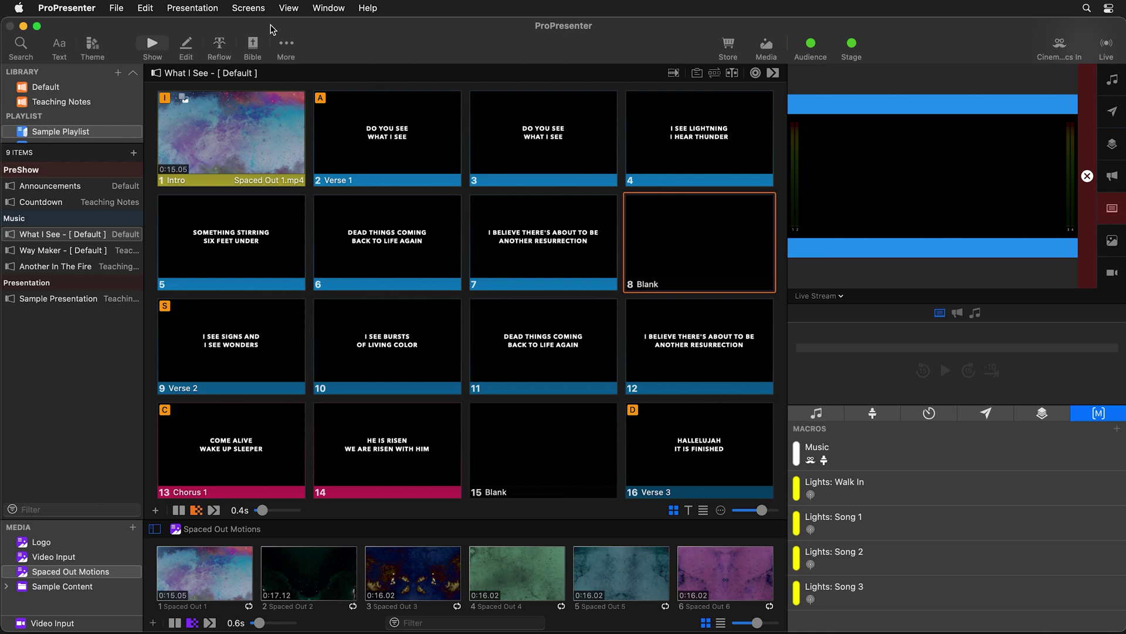
{"action": "left_click", "coordinate": [252, 9]}
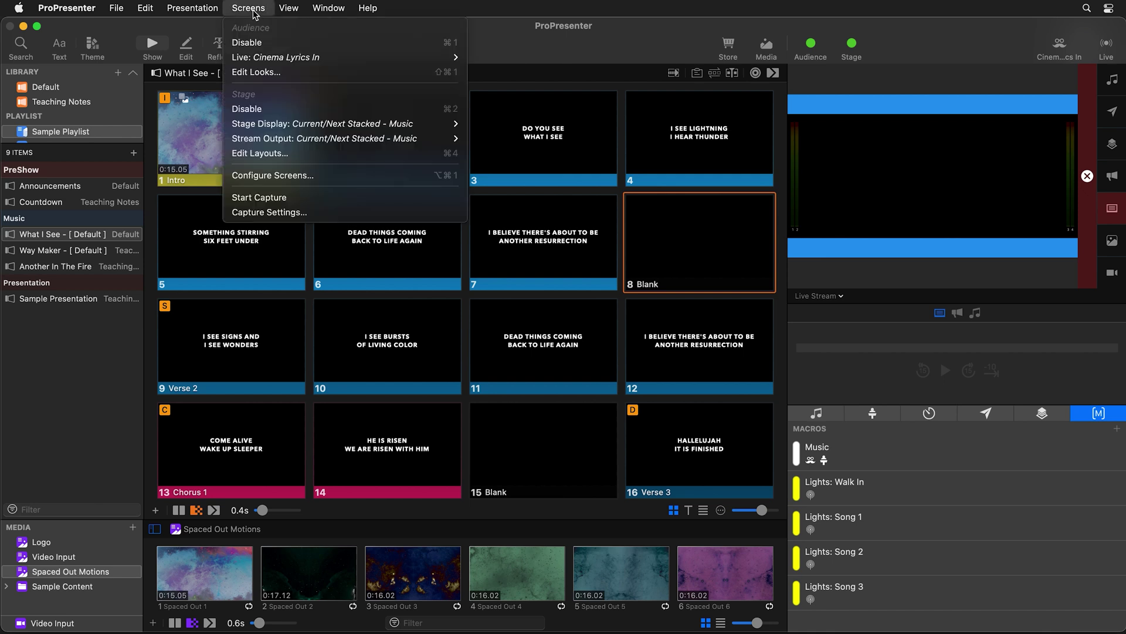
{"action": "left_click", "coordinate": [267, 72]}
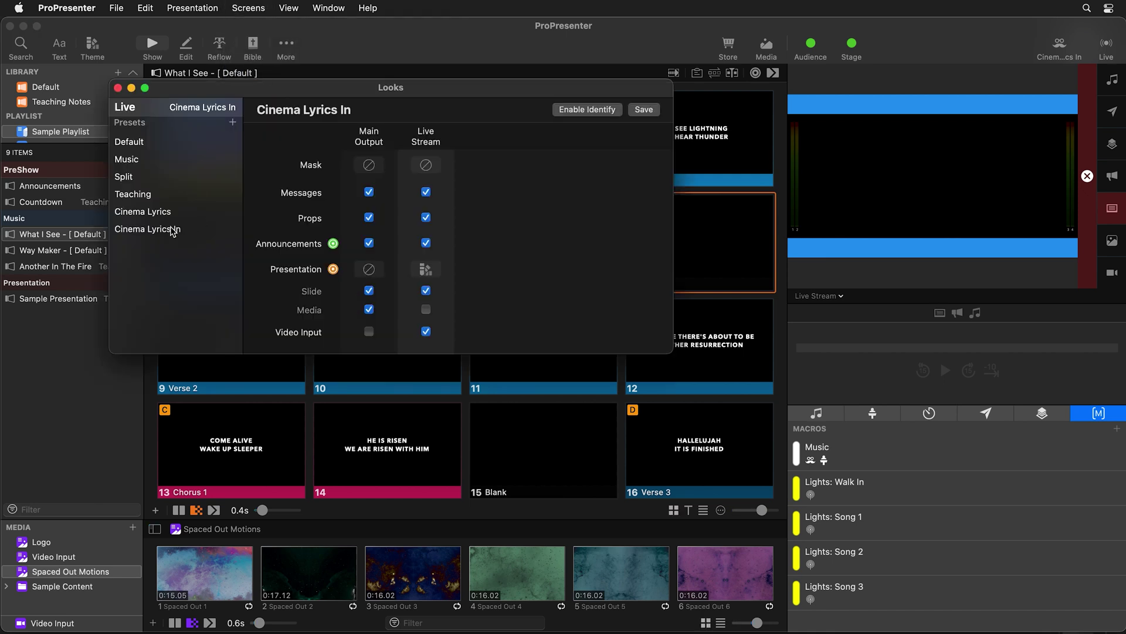
{"action": "left_click", "coordinate": [173, 230]}
{"action": "right_click", "coordinate": [173, 230]}
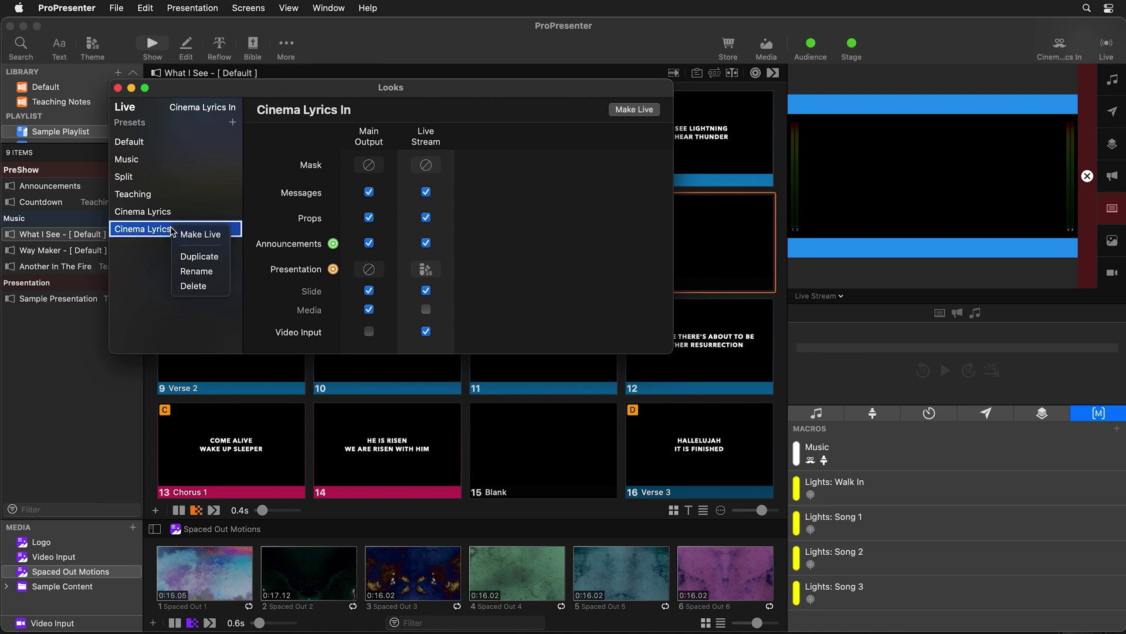
{"action": "left_click", "coordinate": [205, 256]}
{"action": "left_click", "coordinate": [194, 253]}
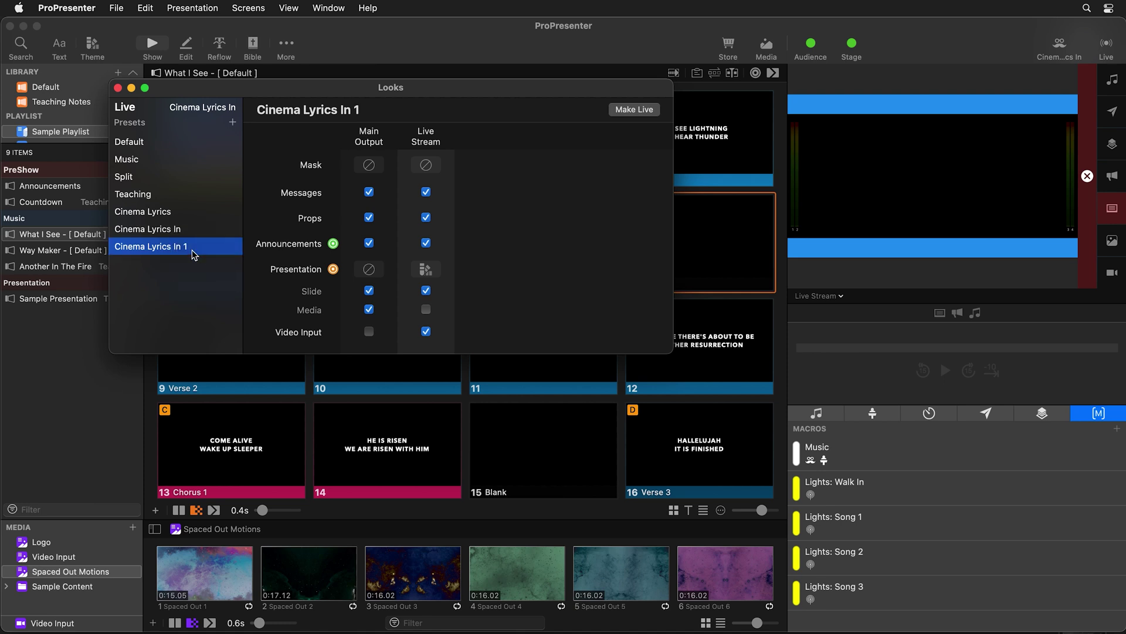
Step: Rename the duplicated look preset "Cinema Lyrics out"
{"action": "left_click", "coordinate": [368, 118]}
{"action": "key", "text": "BackSpace"}
{"action": "key", "text": "BackSpace"}
{"action": "key", "text": "BackSpace"}
{"action": "key", "text": "BackSpace"}
{"action": "type", "text": "out"}
{"action": "key", "text": "Return"}
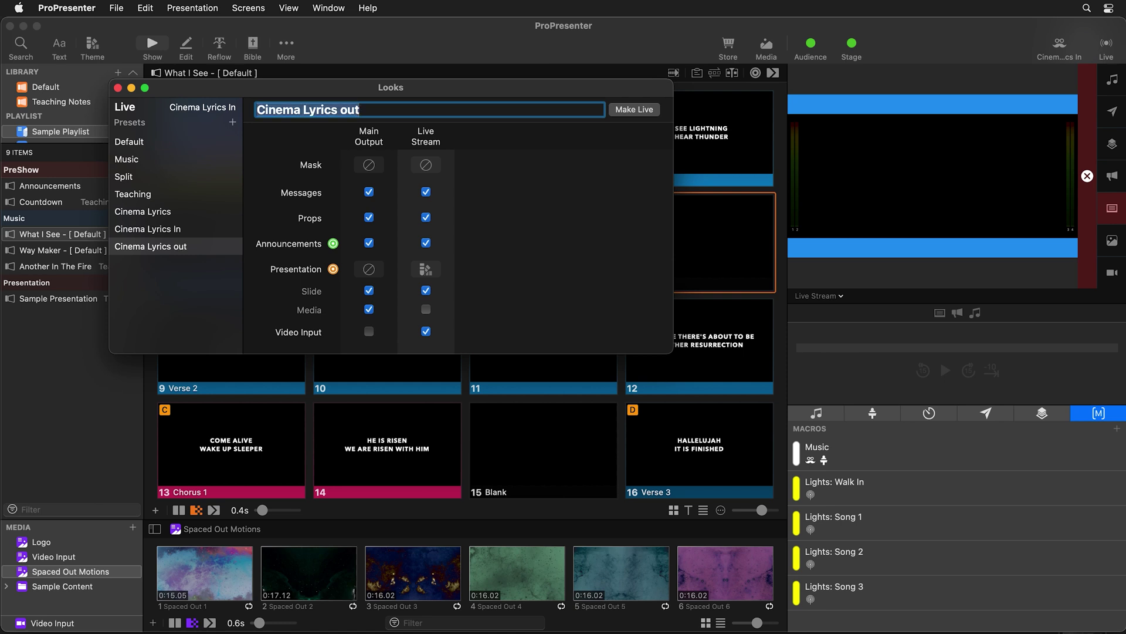
Step: Assign the Cinema Ratio theme's Bars Out slide to the look's Live Stream presentation layer and make the look live
{"action": "left_click", "coordinate": [422, 274]}
{"action": "mouse_move", "coordinate": [460, 308]}
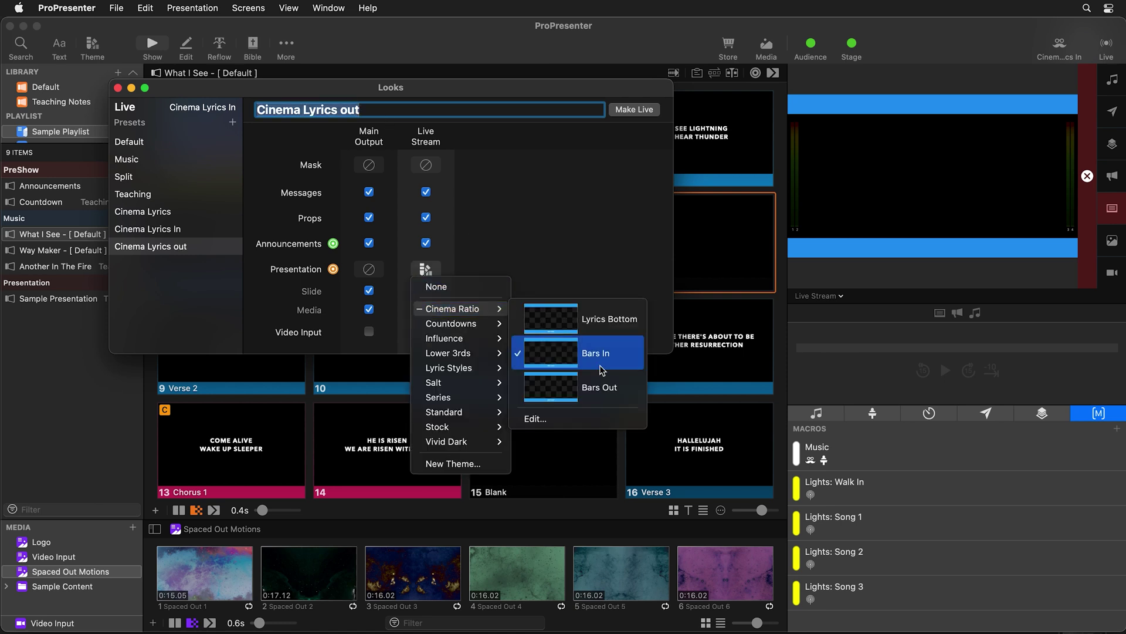
{"action": "left_click", "coordinate": [599, 388]}
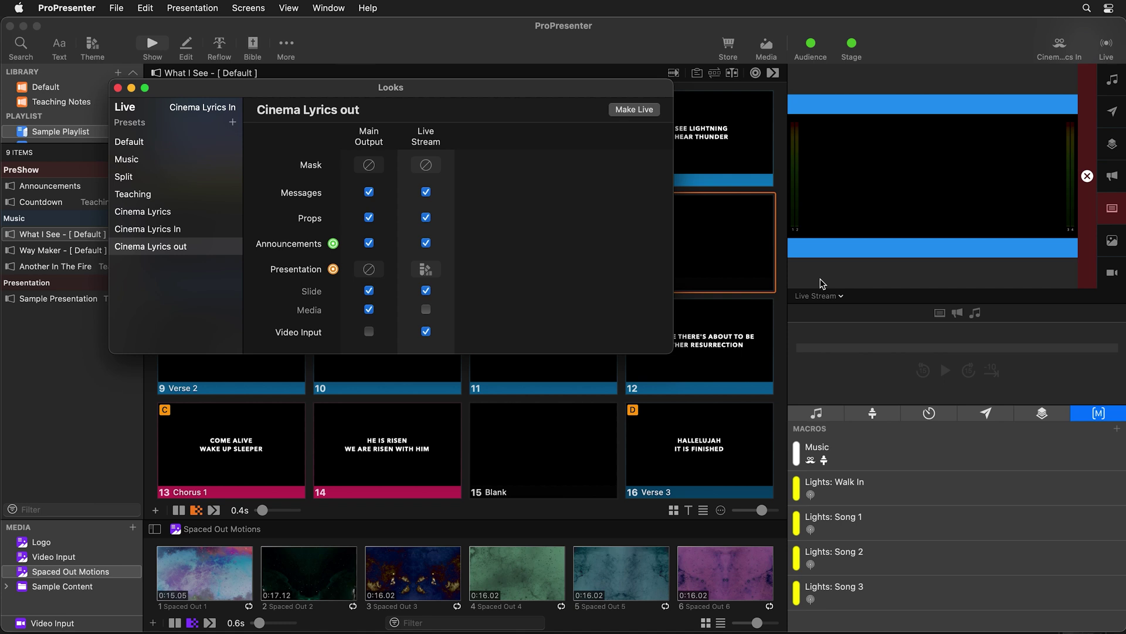
{"action": "left_click", "coordinate": [639, 110]}
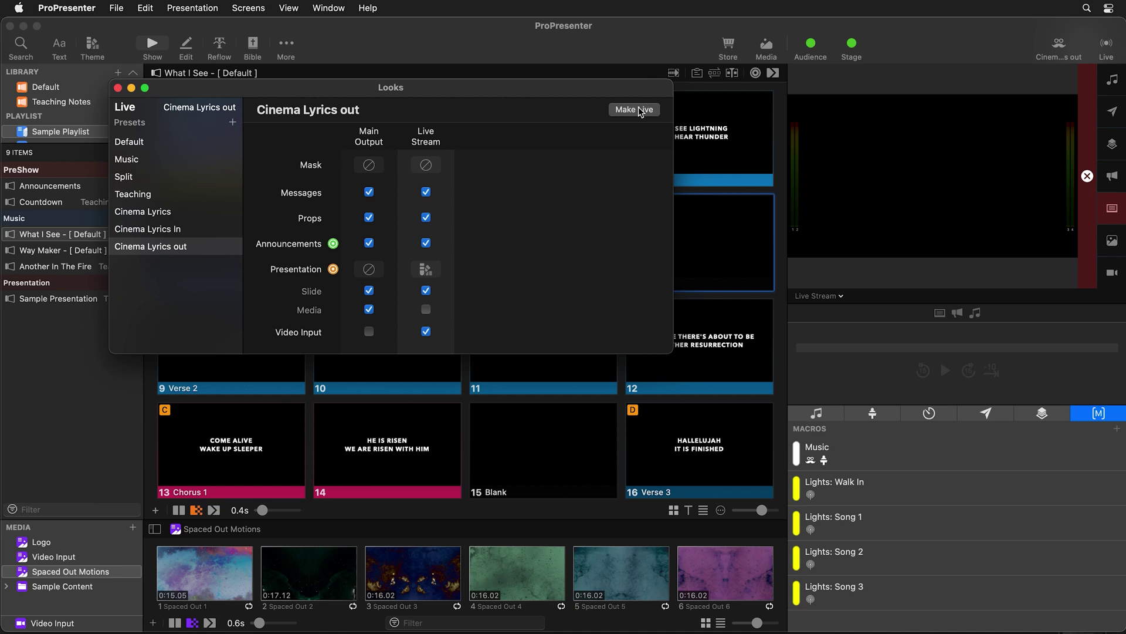
{"action": "left_click", "coordinate": [117, 88]}
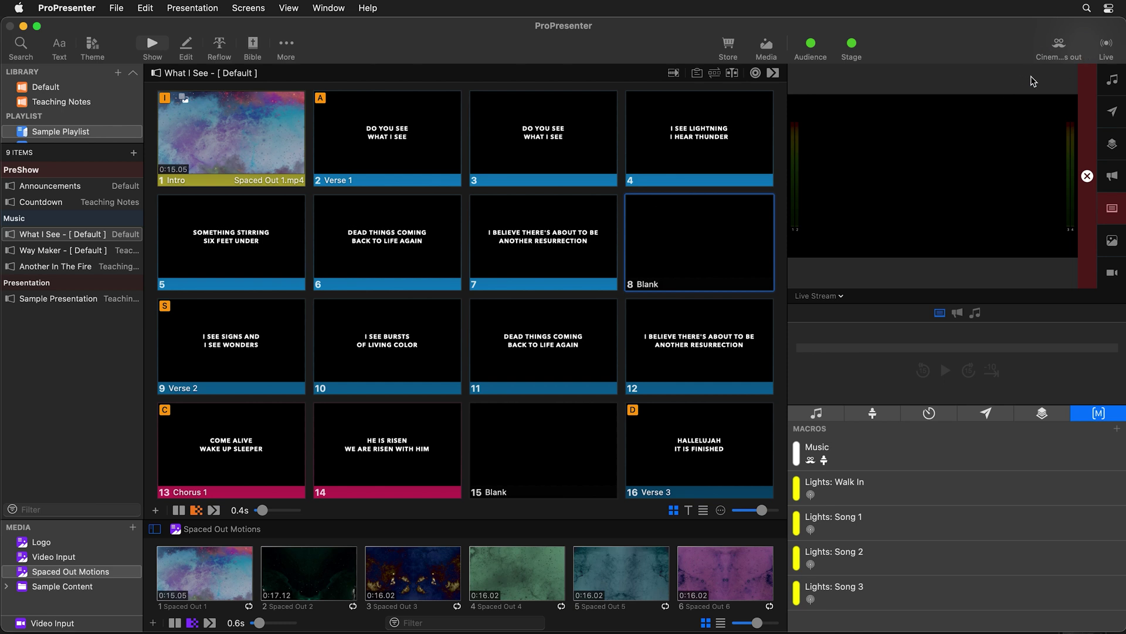
Step: Trigger lyric slides 2, 4, 5 and 6 in turn to preview the bars animating out with the Cinema Lyrics out look
{"action": "left_click", "coordinate": [1059, 44]}
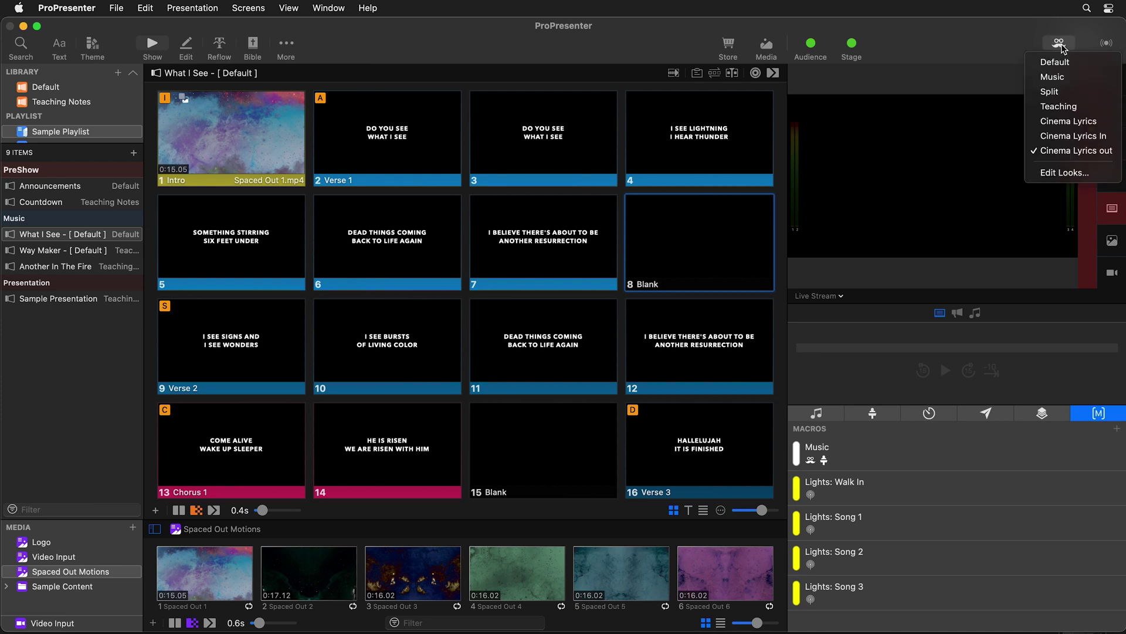
{"action": "left_click", "coordinate": [997, 41]}
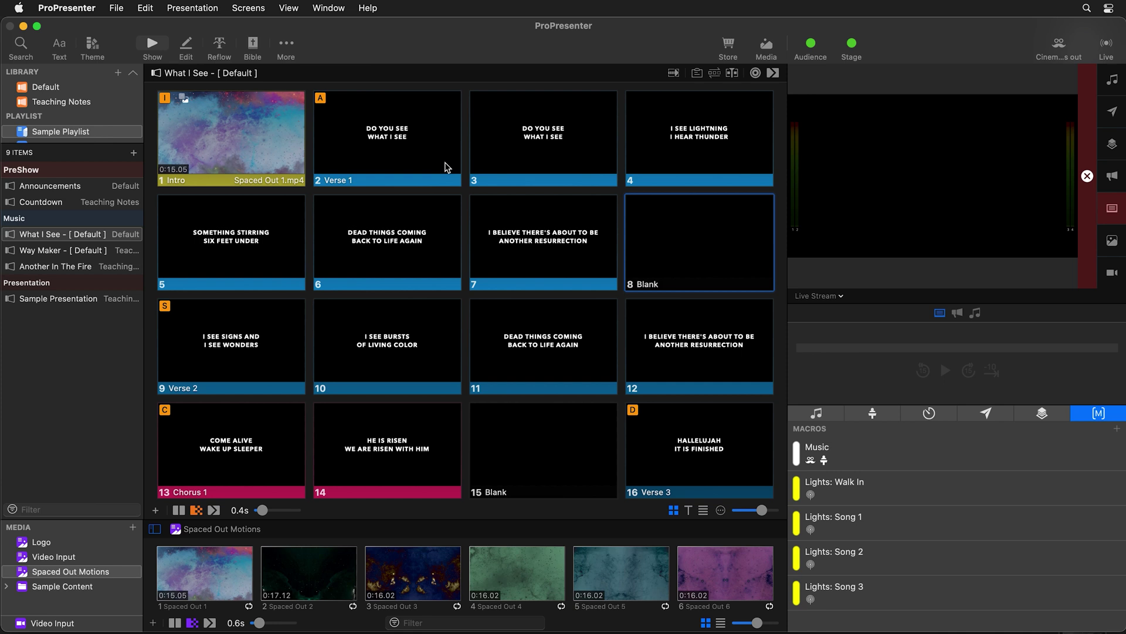
{"action": "left_click", "coordinate": [374, 142]}
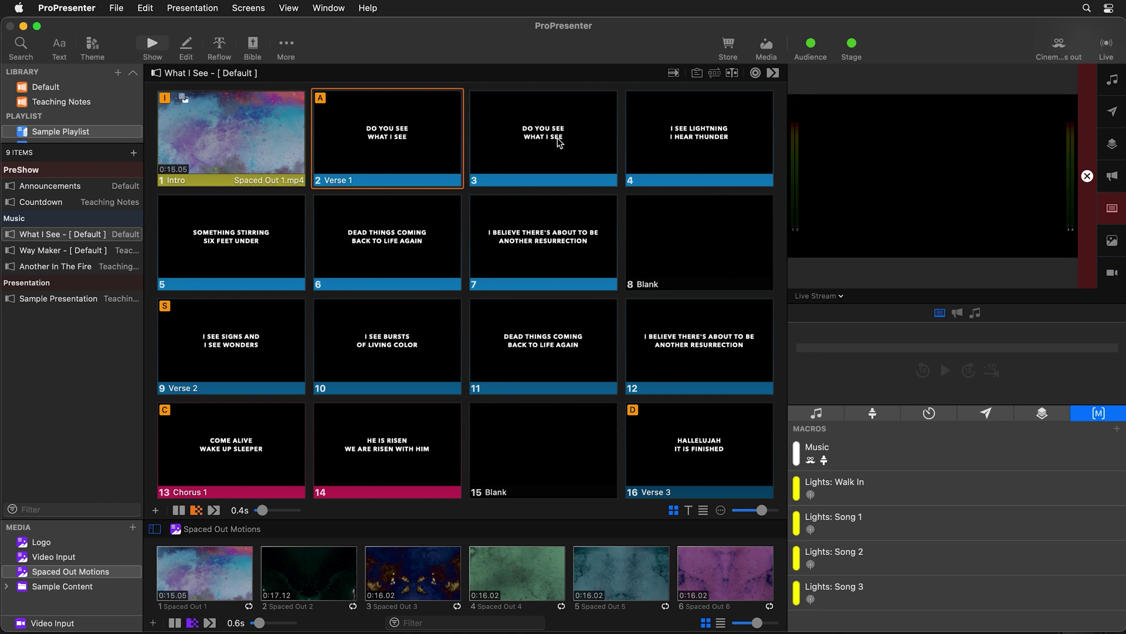
{"action": "left_click", "coordinate": [702, 145]}
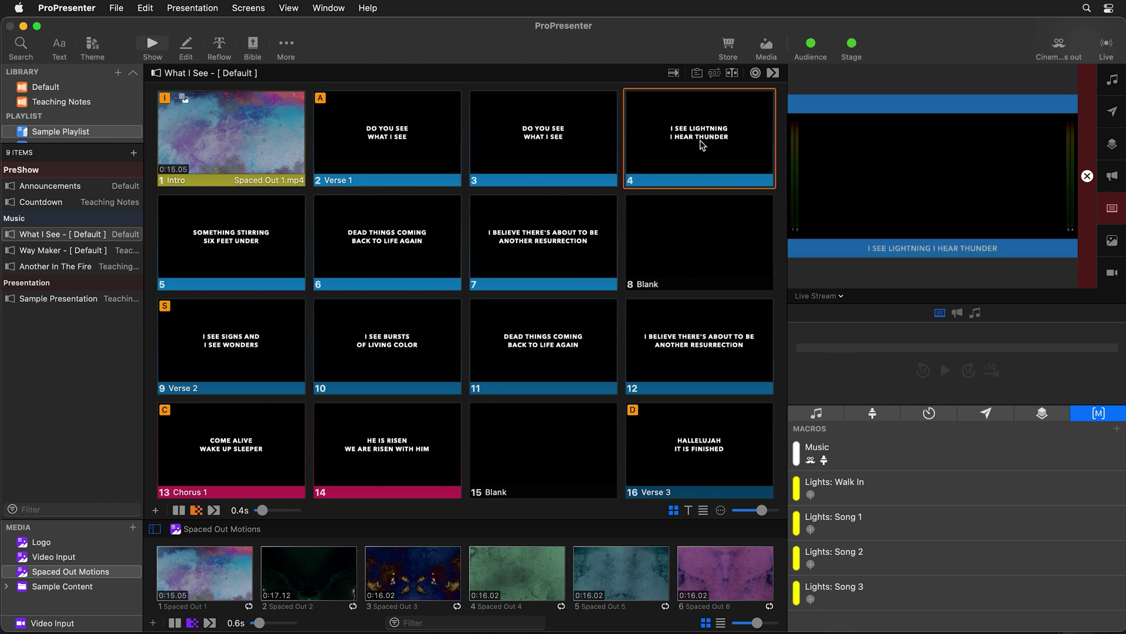
{"action": "left_click", "coordinate": [305, 236]}
{"action": "key", "text": "Right"}
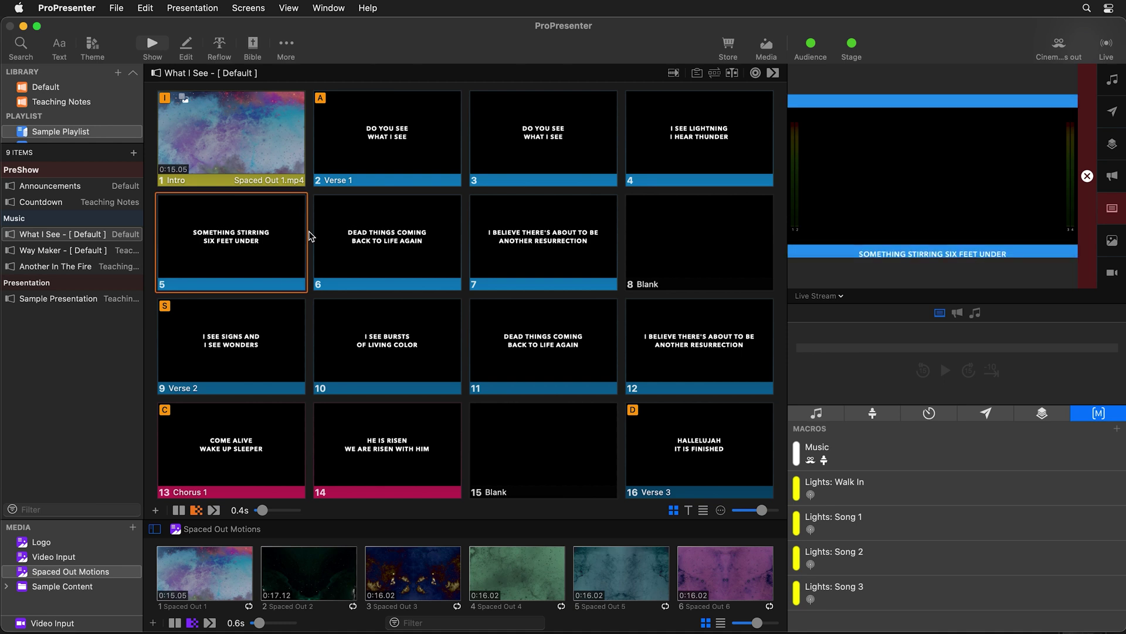
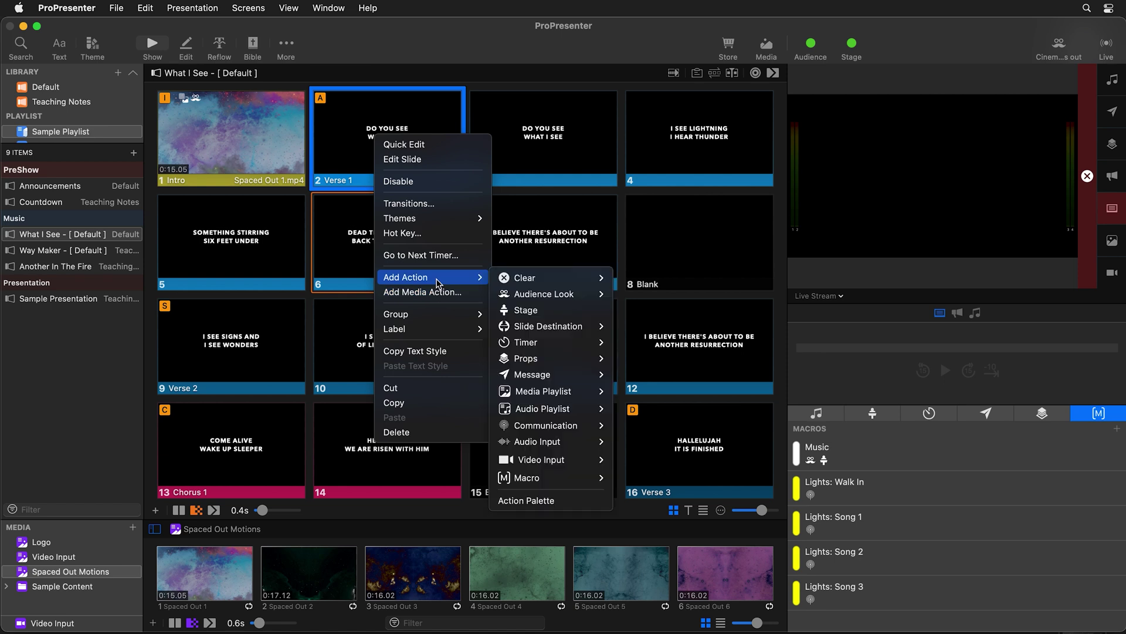
Step: Add an audience look action for Cinema Lyrics to slide 2, Verse 1
{"action": "mouse_move", "coordinate": [543, 294]}
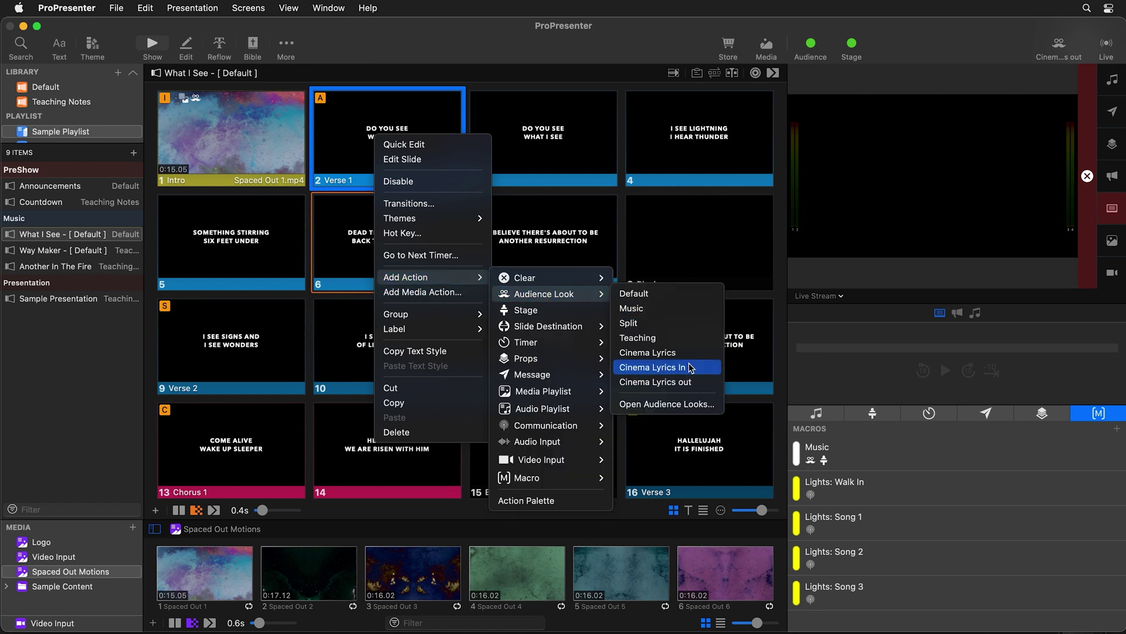
{"action": "left_click", "coordinate": [648, 353]}
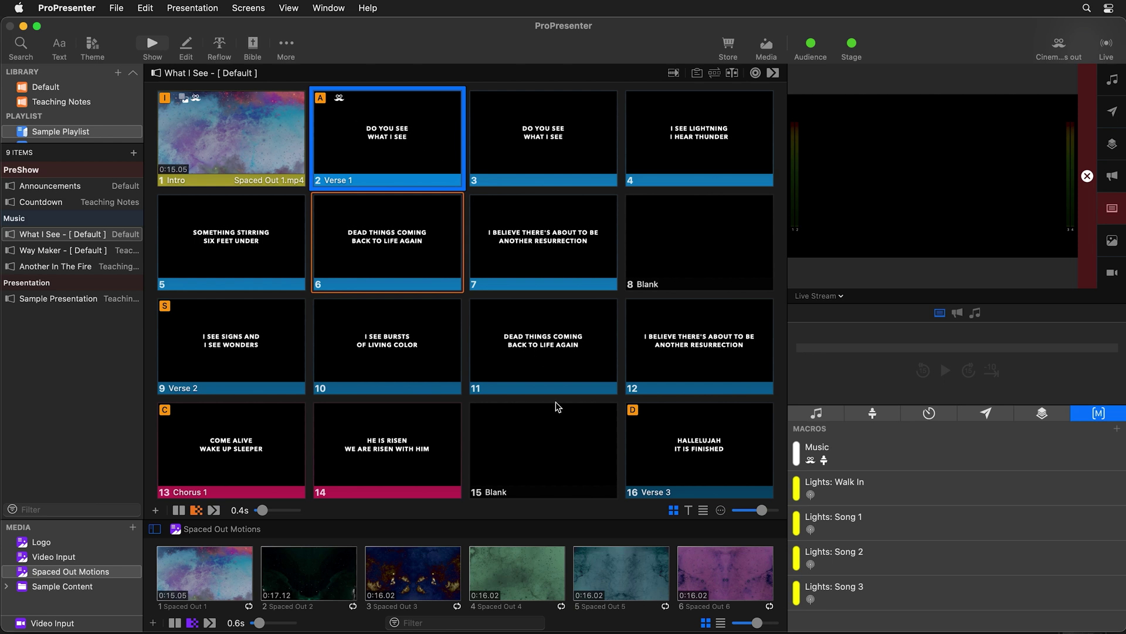
Step: Add an audience look action for Cinema Lyrics out to slide 40, the Outro
{"action": "scroll", "coordinate": [555, 403], "scroll_direction": "down", "scroll_amount": 10}
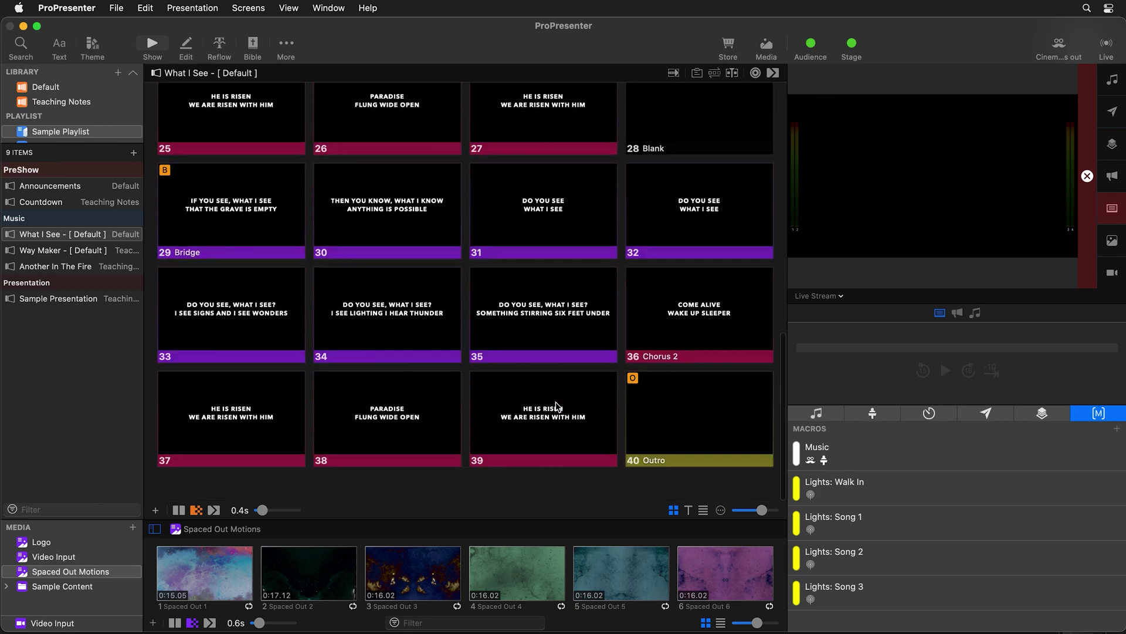
{"action": "right_click", "coordinate": [670, 436]}
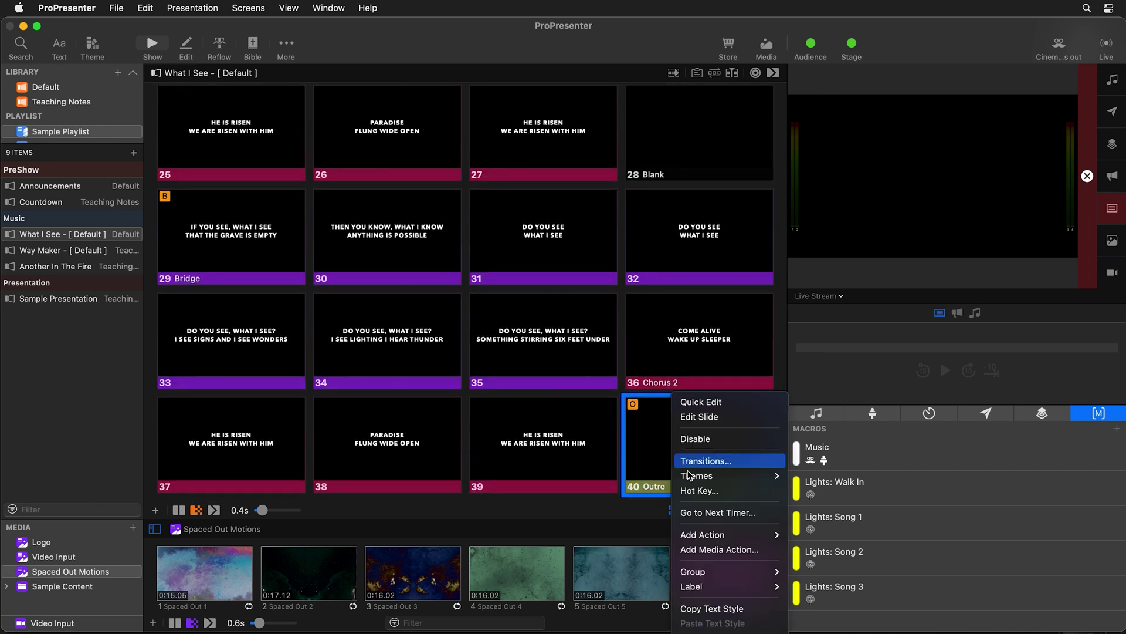
{"action": "mouse_move", "coordinate": [717, 539]}
{"action": "mouse_move", "coordinate": [845, 485]}
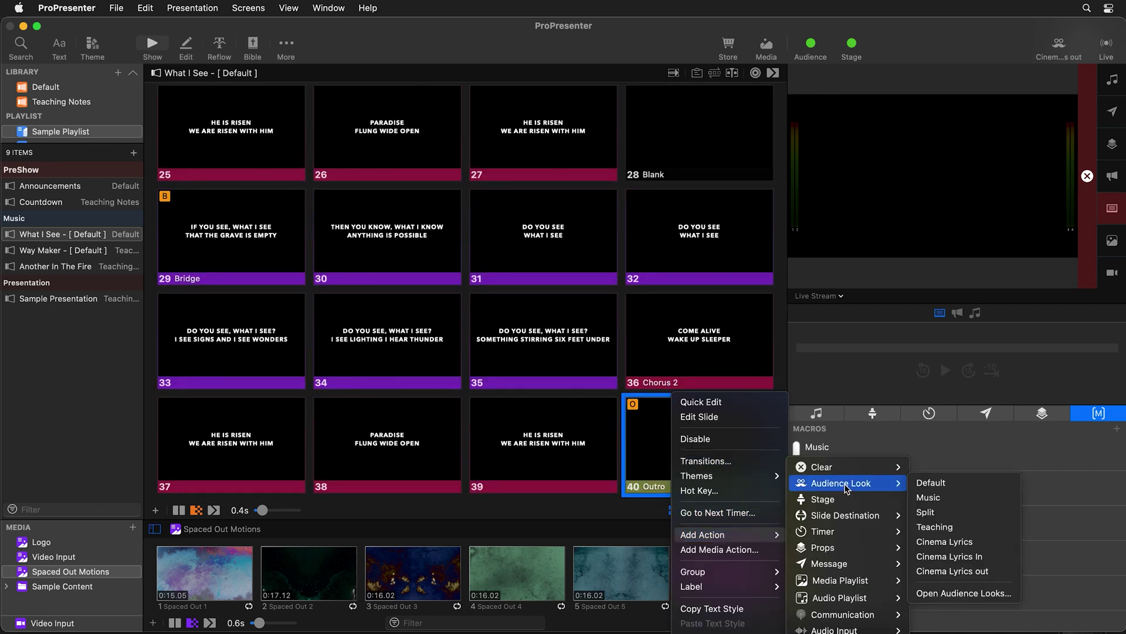
{"action": "left_click", "coordinate": [952, 577]}
Step: Trigger the Intro and Verse 1 slides and advance through the lyrics to slide 10, previewing the bars and lyrics on the Live Stream output
{"action": "scroll", "coordinate": [563, 243], "scroll_direction": "up", "scroll_amount": 10}
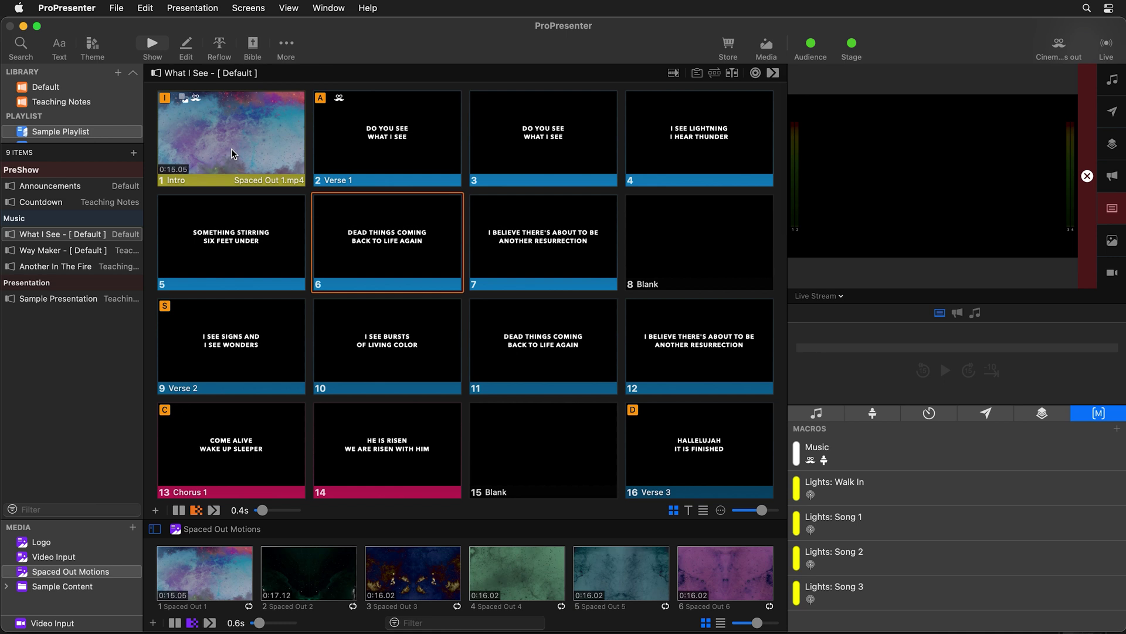
{"action": "left_click", "coordinate": [231, 149]}
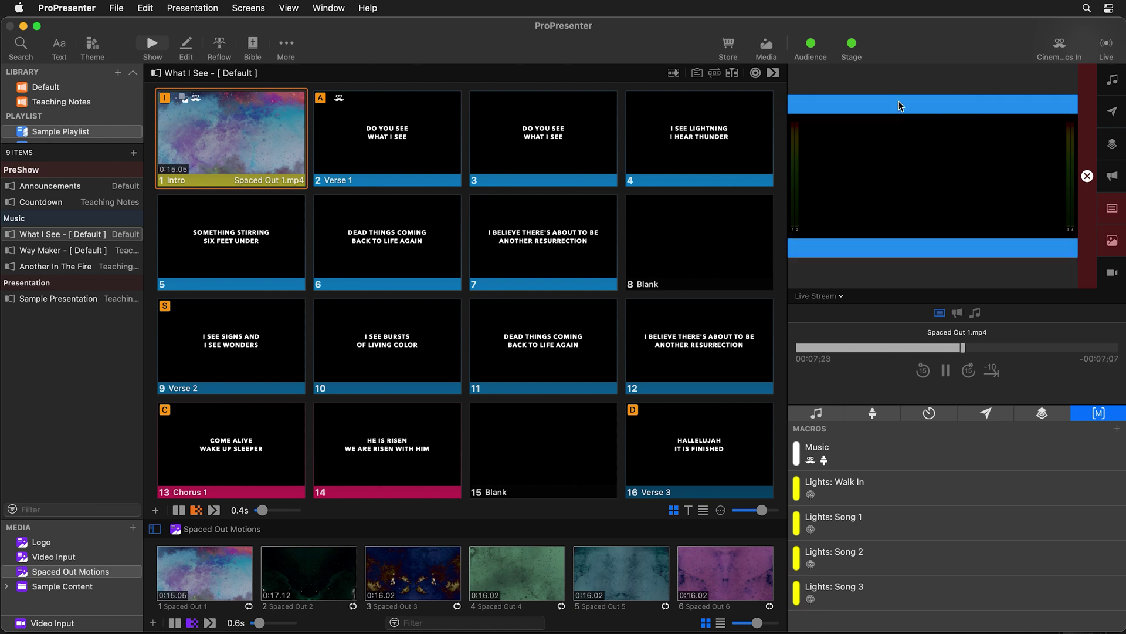
{"action": "left_click", "coordinate": [399, 136]}
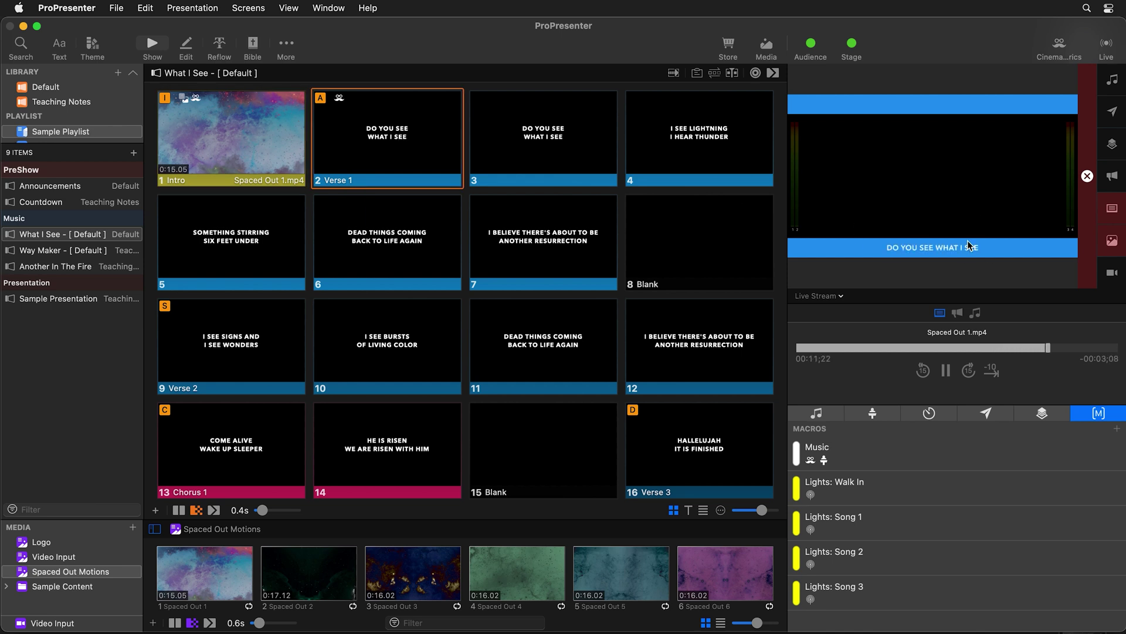
{"action": "key", "text": "Right"}
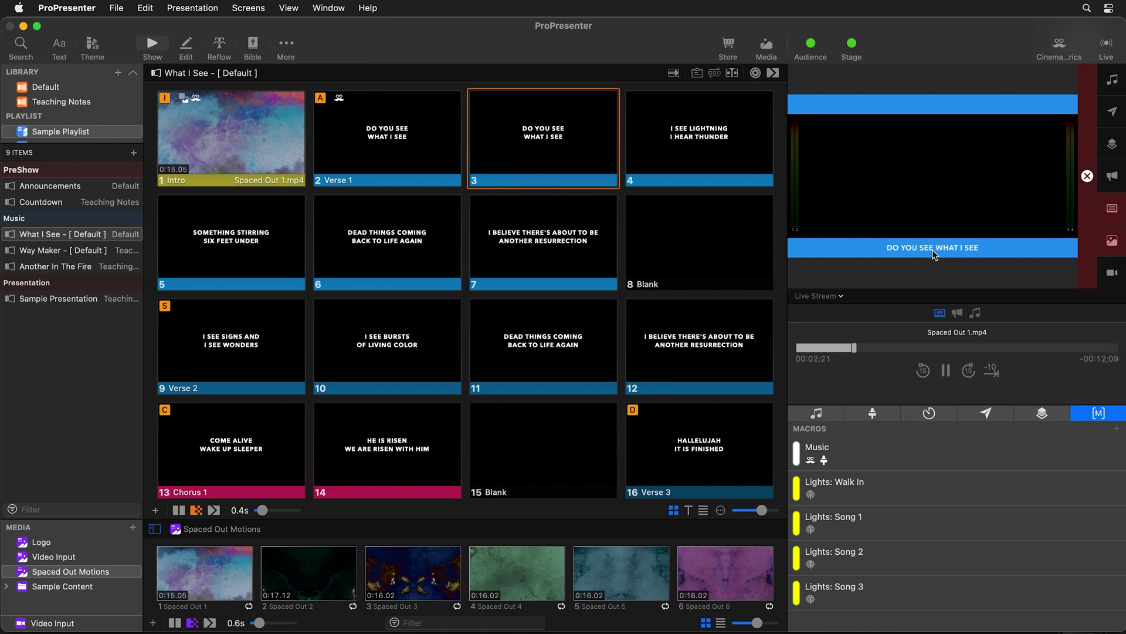
{"action": "key", "text": "Right"}
{"action": "key", "text": "Right"}
{"action": "key", "text": "Right"}
{"action": "key", "text": "Right"}
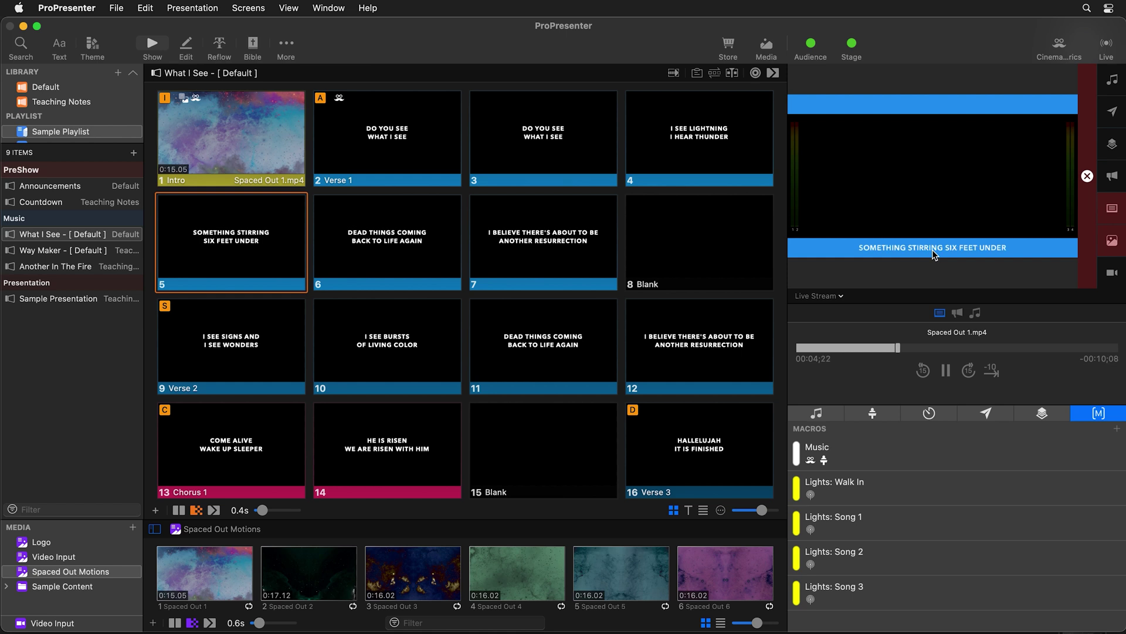
{"action": "key", "text": "Right"}
{"action": "key", "text": "Right"}
{"action": "key", "text": "Right"}
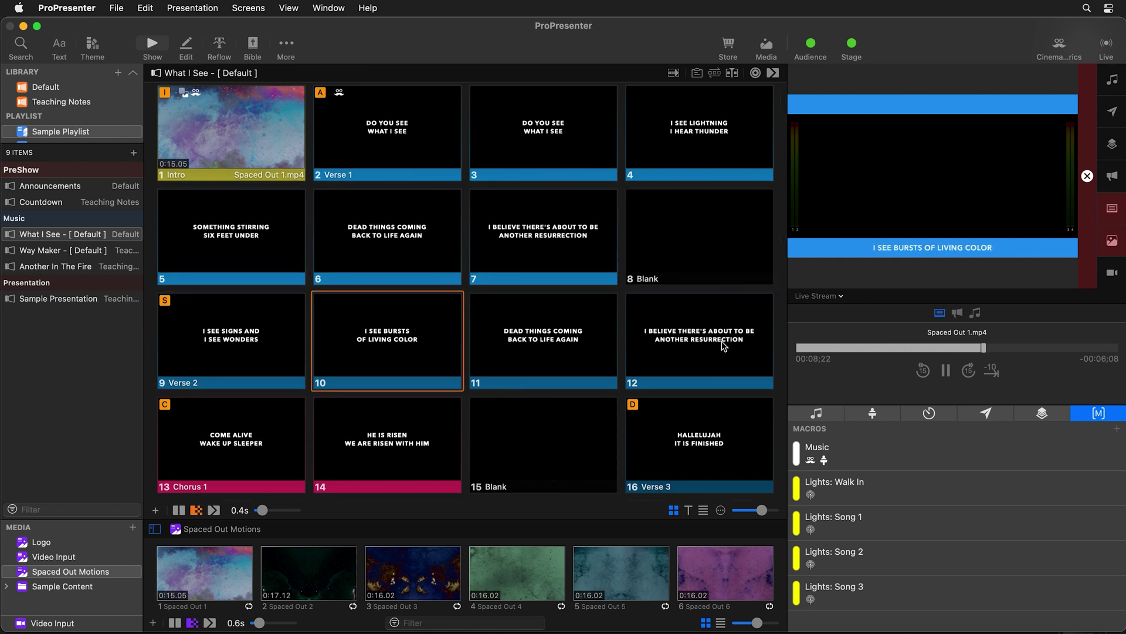
Step: Trigger slide 39 and the Outro slide 40 to preview the bars animating out at the song's end
{"action": "scroll", "coordinate": [722, 340], "scroll_direction": "down", "scroll_amount": 10}
{"action": "scroll", "coordinate": [557, 423], "scroll_direction": "down", "scroll_amount": 5}
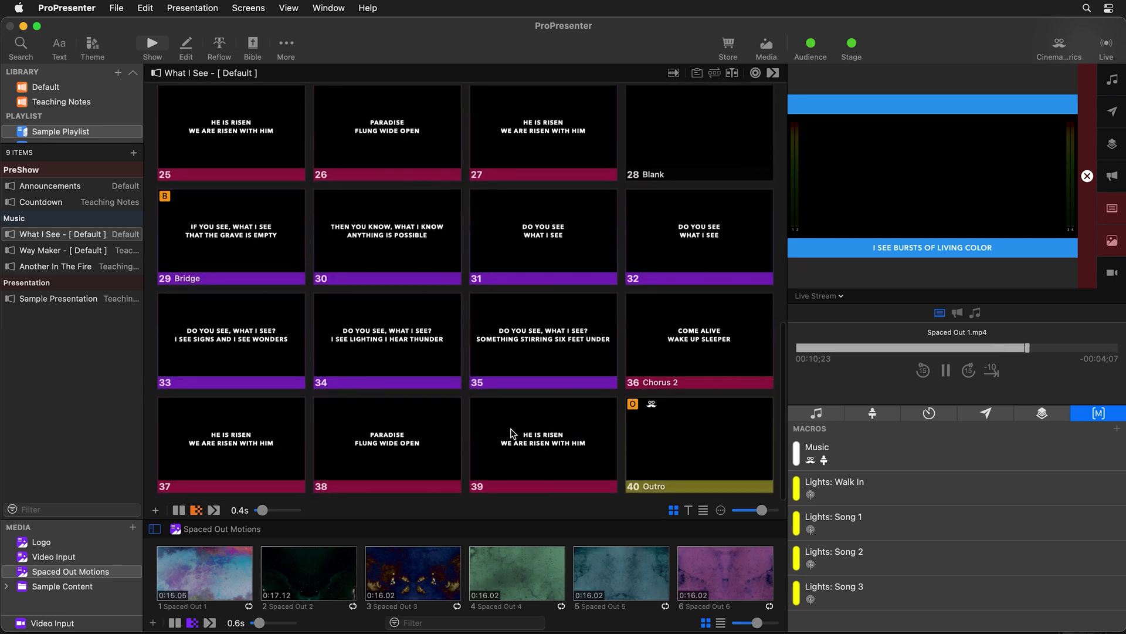
{"action": "left_click", "coordinate": [517, 432]}
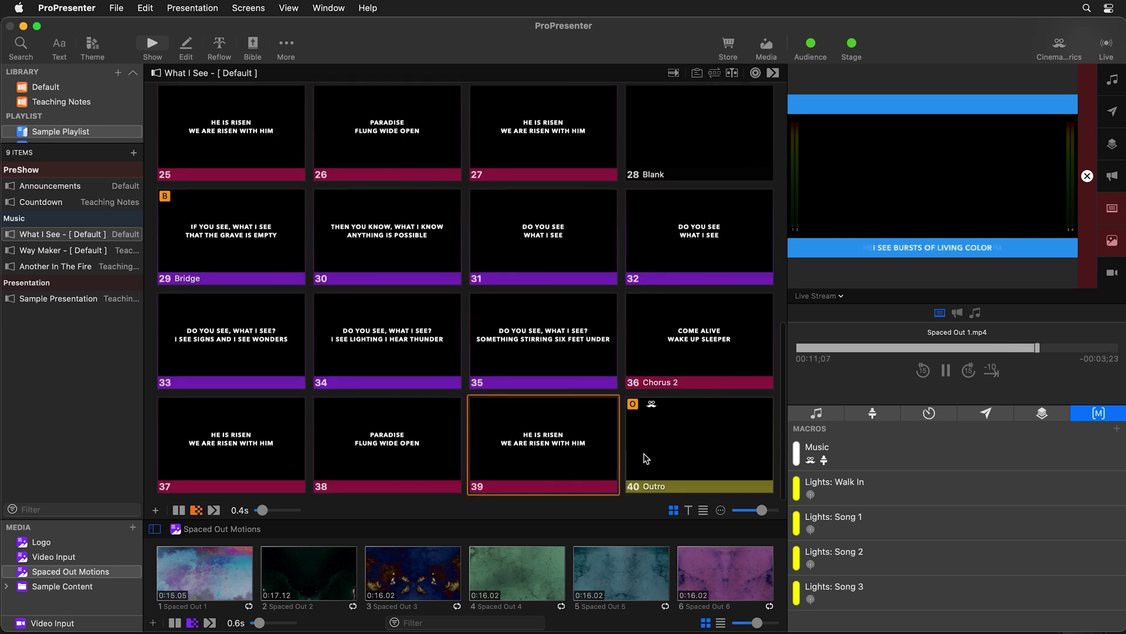
{"action": "left_click", "coordinate": [663, 424]}
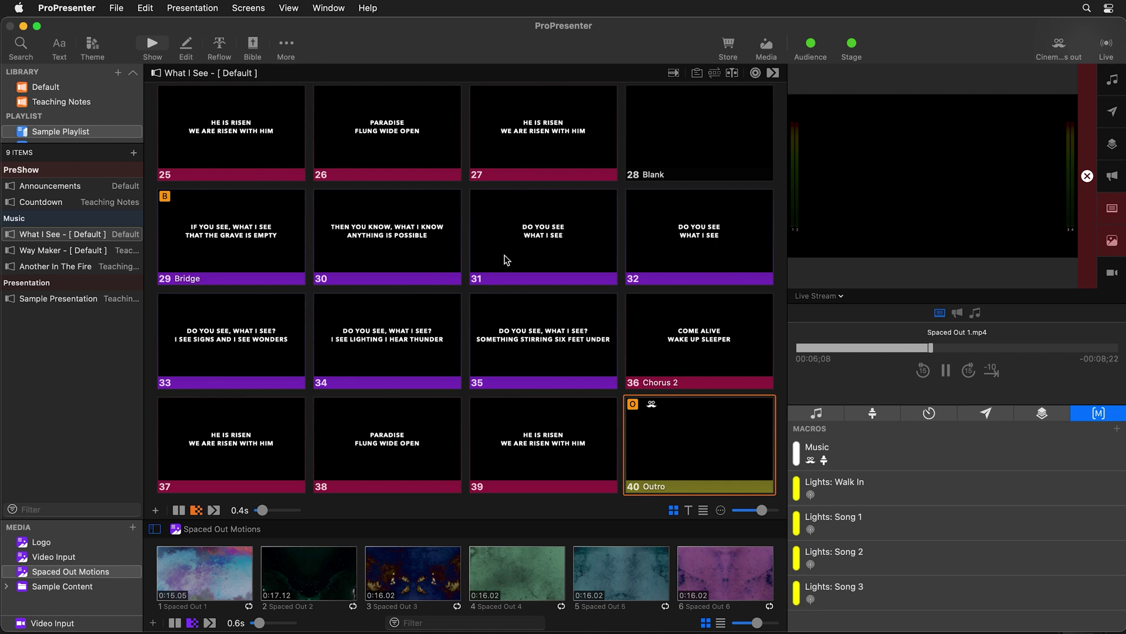
{"action": "scroll", "coordinate": [507, 260], "scroll_direction": "up", "scroll_amount": 10}
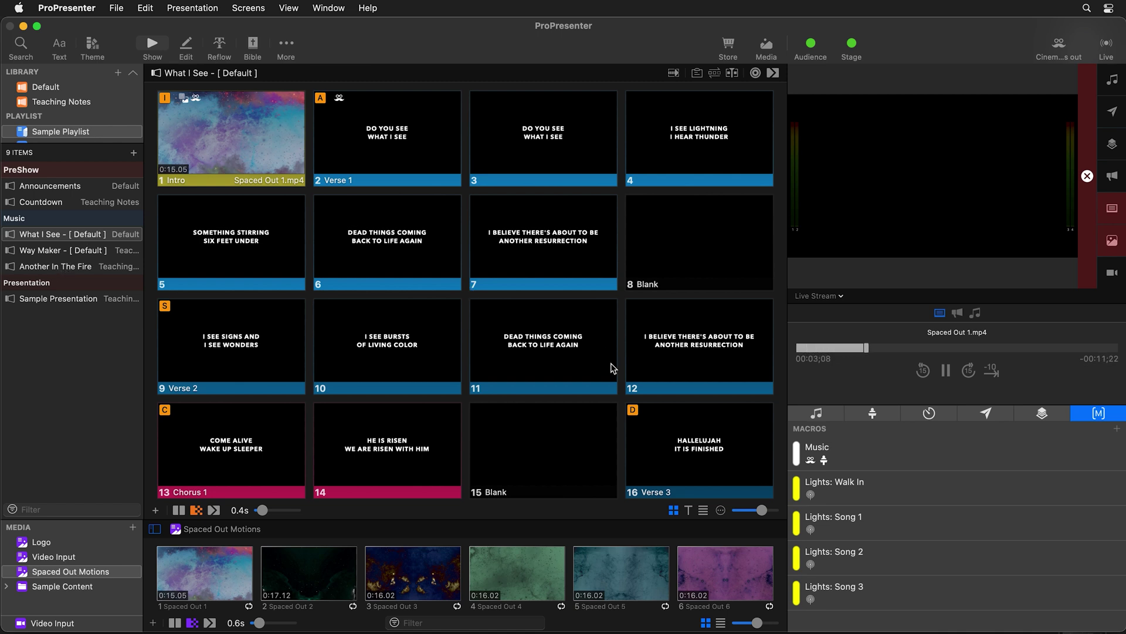
{"action": "scroll", "coordinate": [616, 363], "scroll_direction": "down", "scroll_amount": 10}
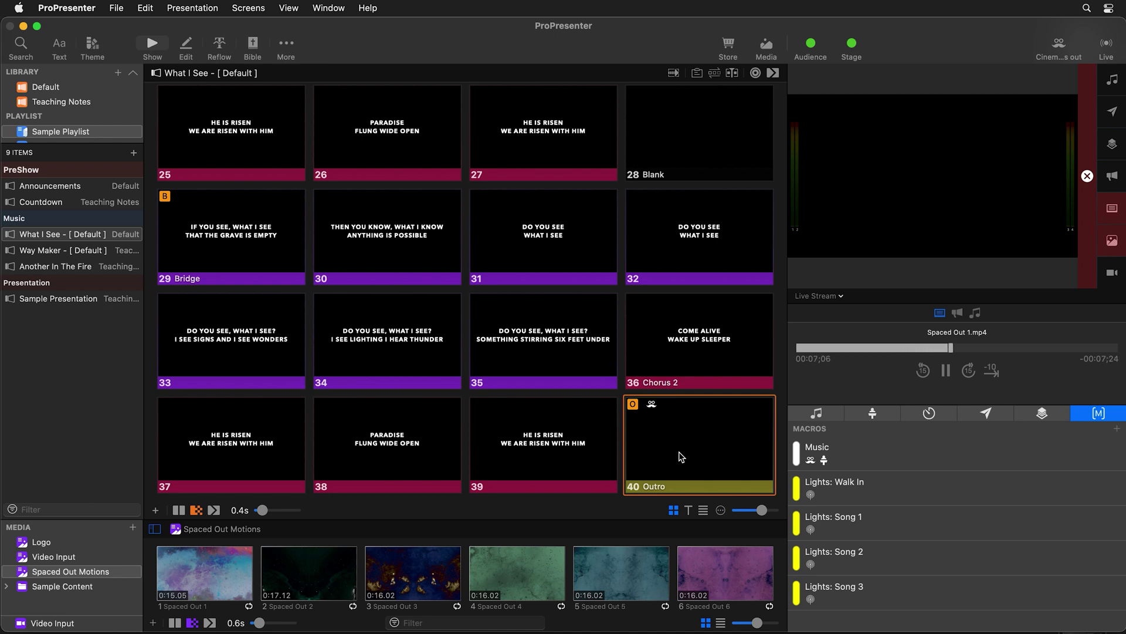
Step: Trigger lyric slides 2, 3 and 4 and switch the live audience look to Cinema Lyrics out to test removing the bars mid-song
{"action": "scroll", "coordinate": [518, 308], "scroll_direction": "up", "scroll_amount": 10}
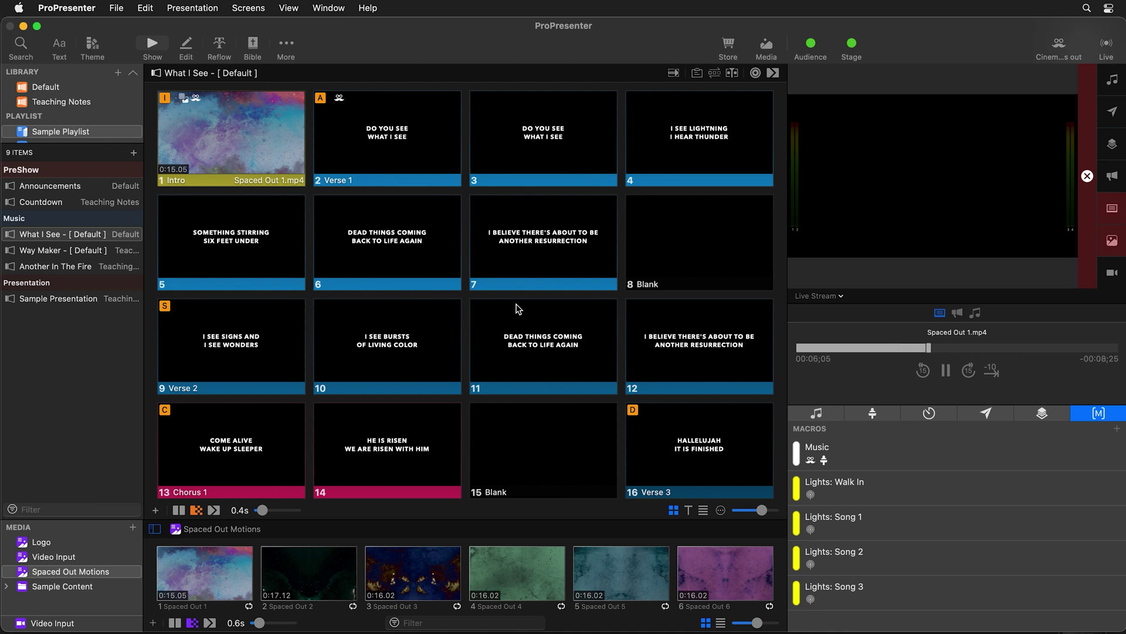
{"action": "left_click", "coordinate": [403, 138]}
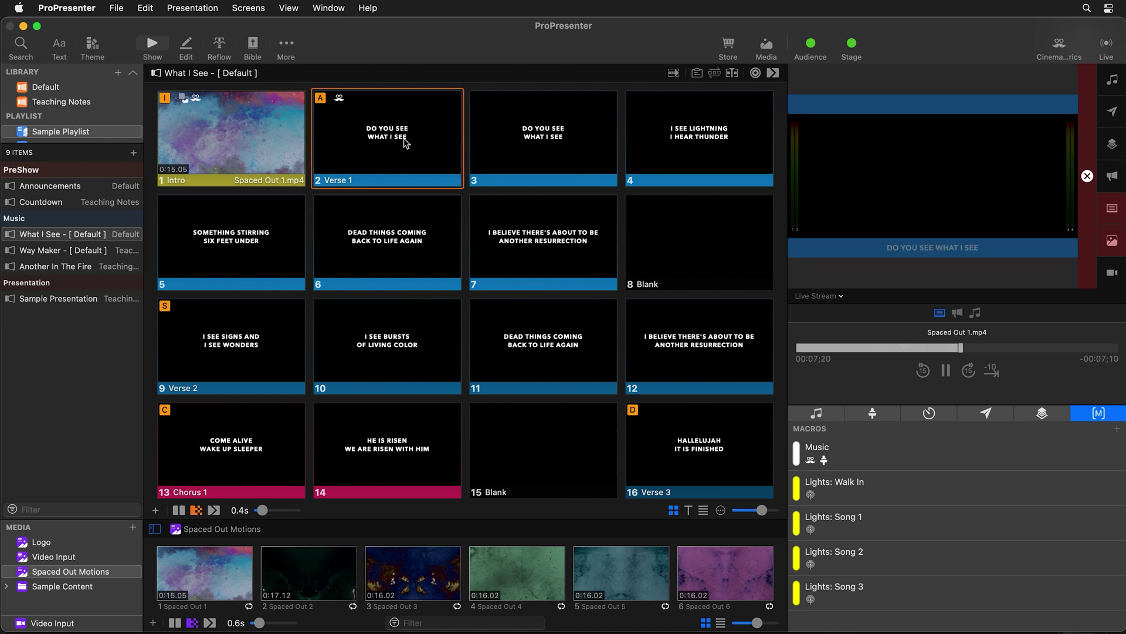
{"action": "left_click", "coordinate": [553, 139]}
{"action": "left_click", "coordinate": [697, 146]}
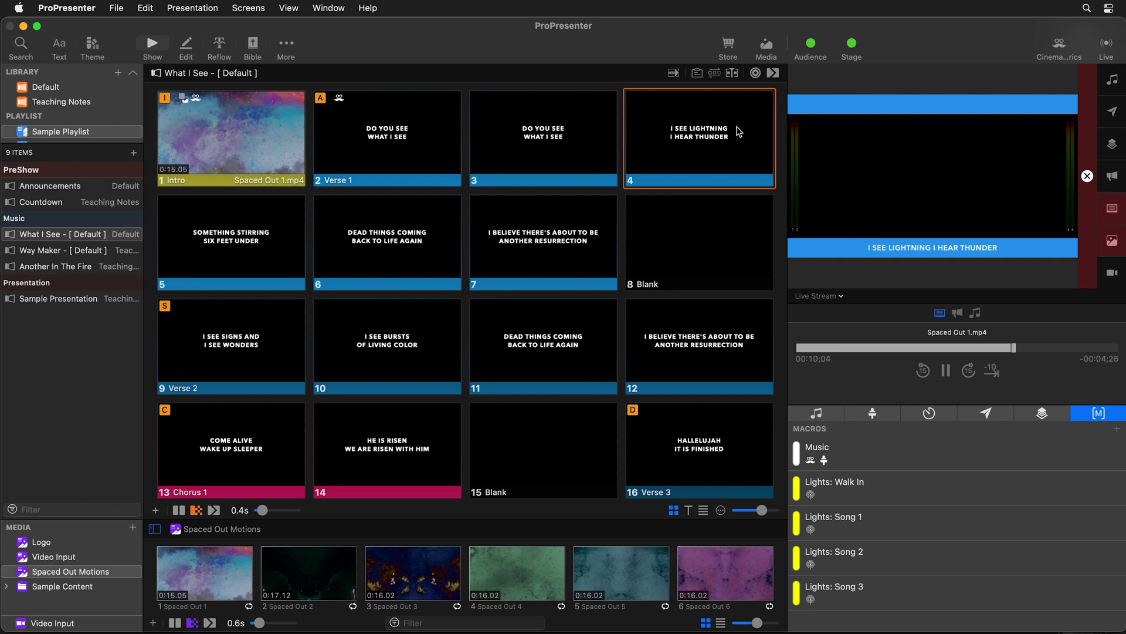
{"action": "left_click", "coordinate": [1059, 43]}
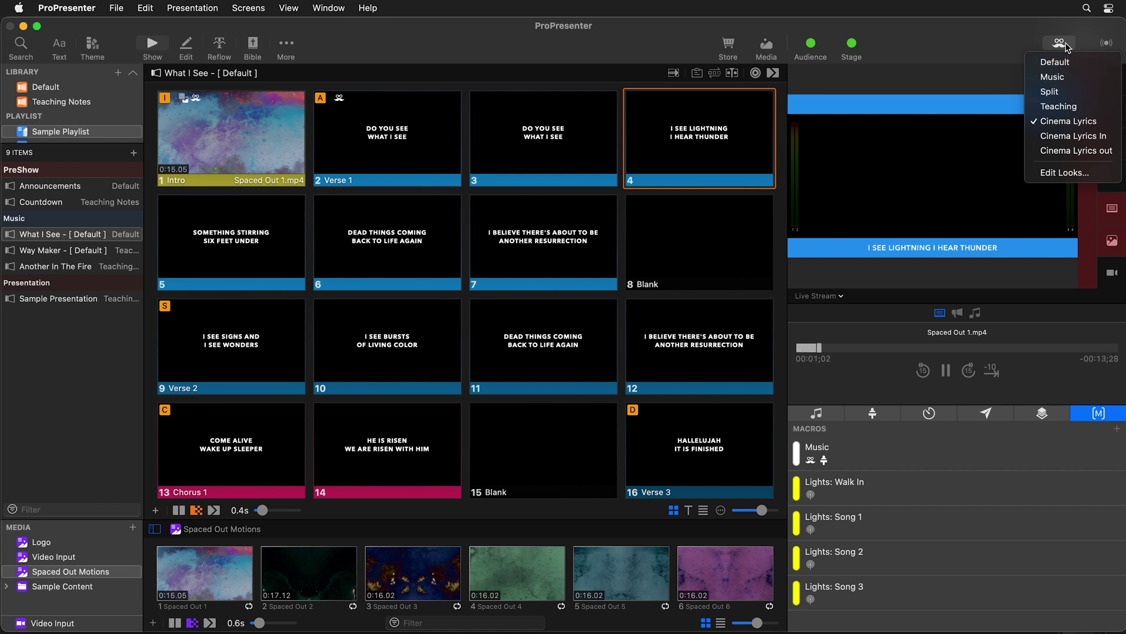
{"action": "left_click", "coordinate": [1073, 152]}
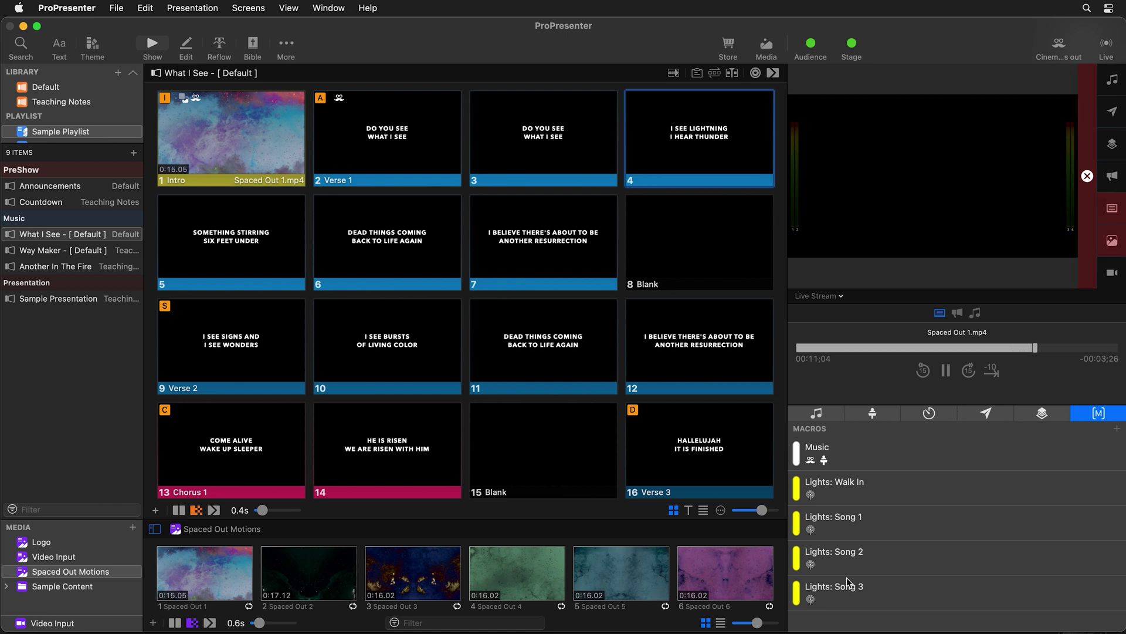
Step: Create a new macro named "Bars Out"
{"action": "left_click", "coordinate": [1117, 430]}
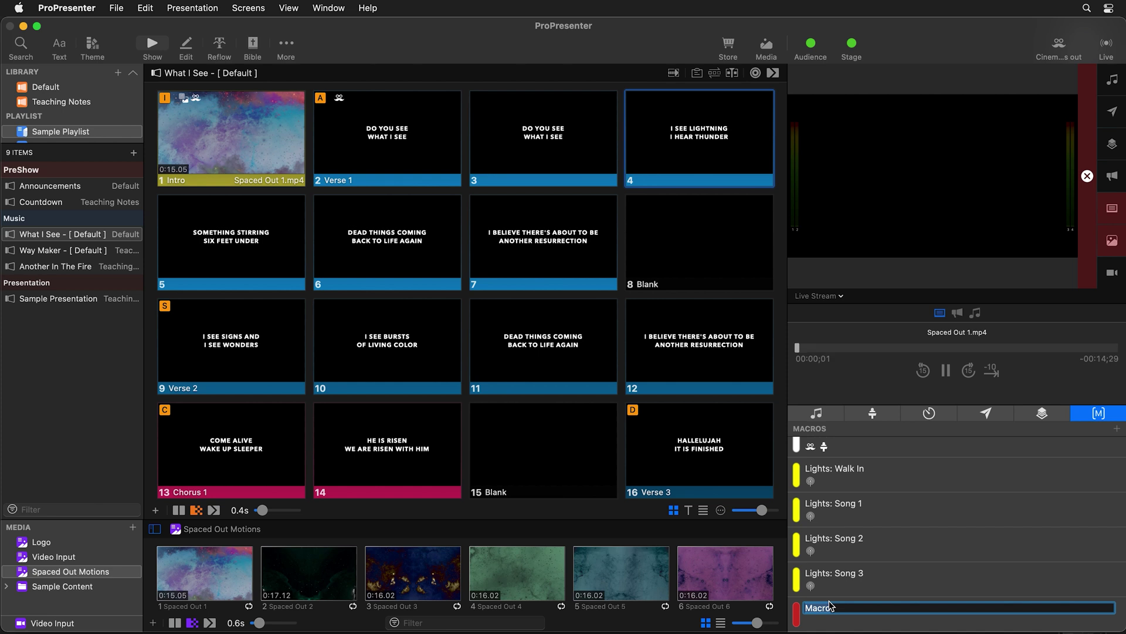
{"action": "type", "text": "Bars Out"}
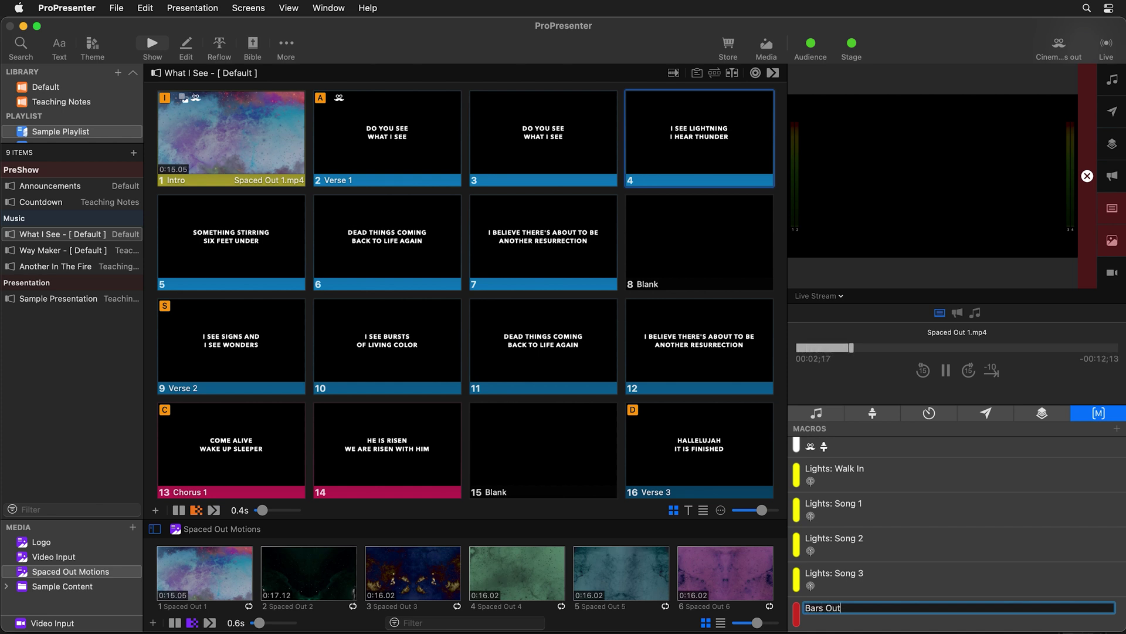
{"action": "key", "text": "Return"}
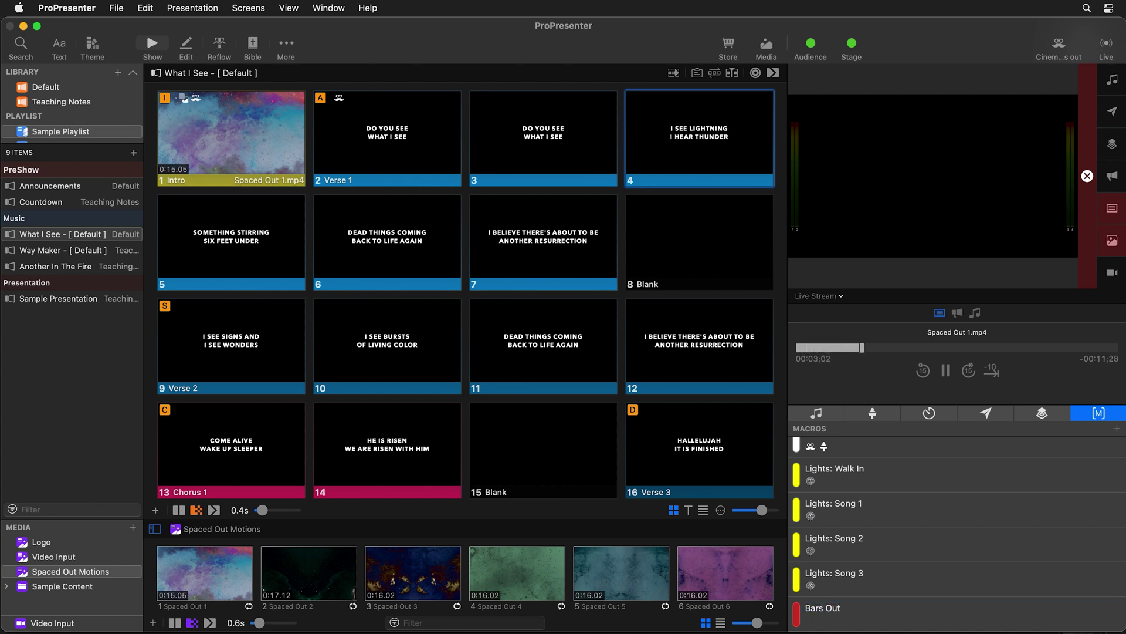
Step: Add an audience look action for Cinema Lyrics out to the Bars Out macro
{"action": "right_click", "coordinate": [854, 619]}
{"action": "mouse_move", "coordinate": [906, 588]}
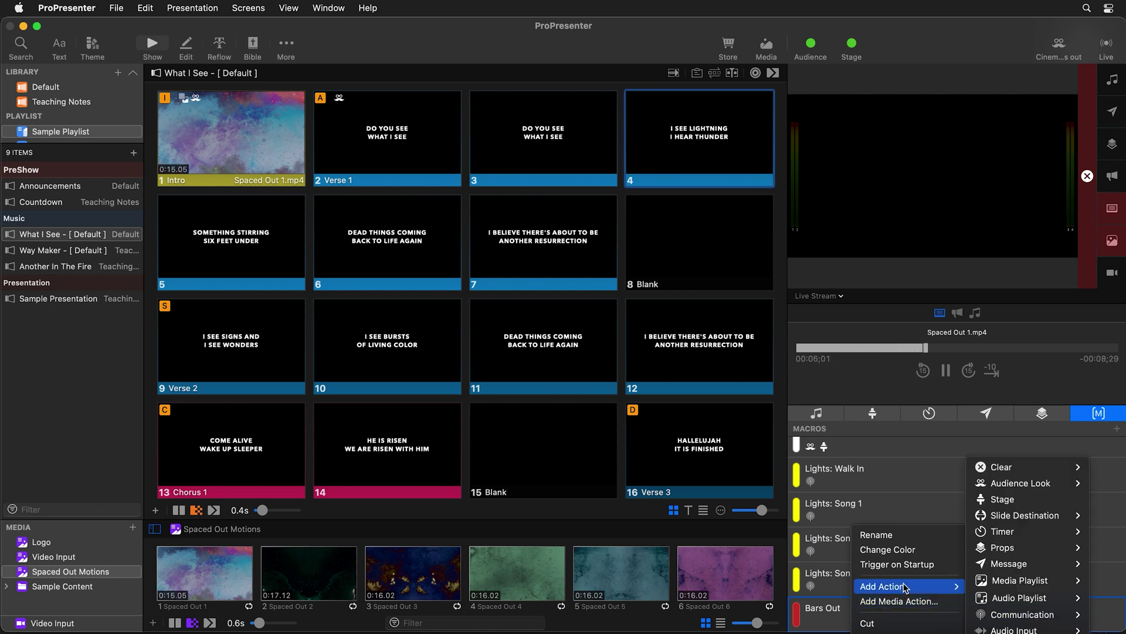
{"action": "mouse_move", "coordinate": [1026, 482]}
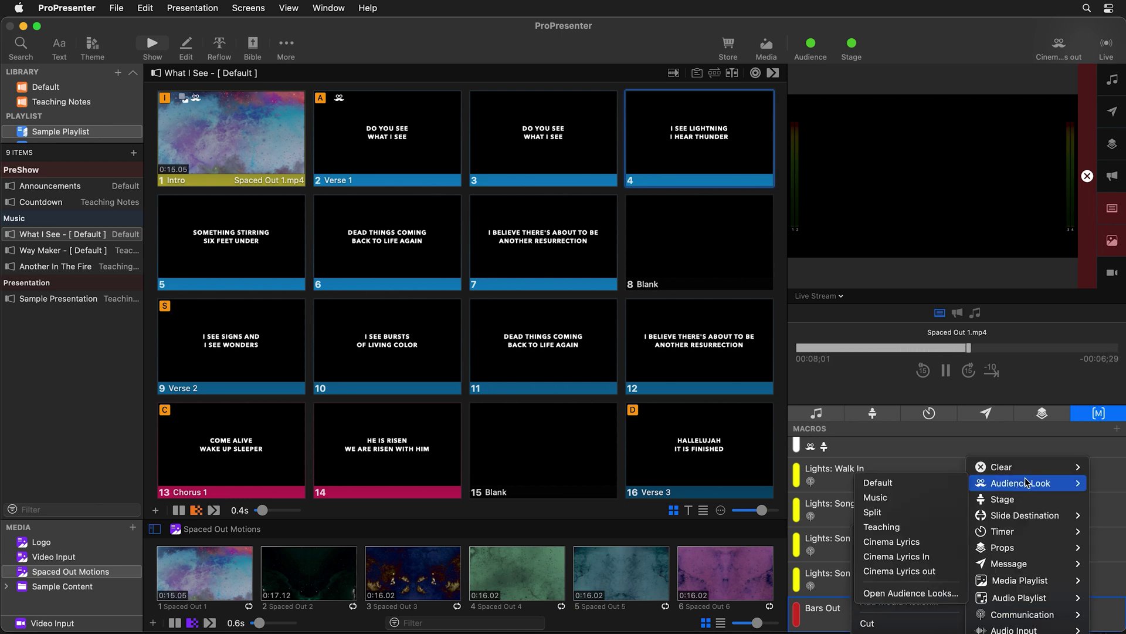
{"action": "left_click", "coordinate": [914, 571]}
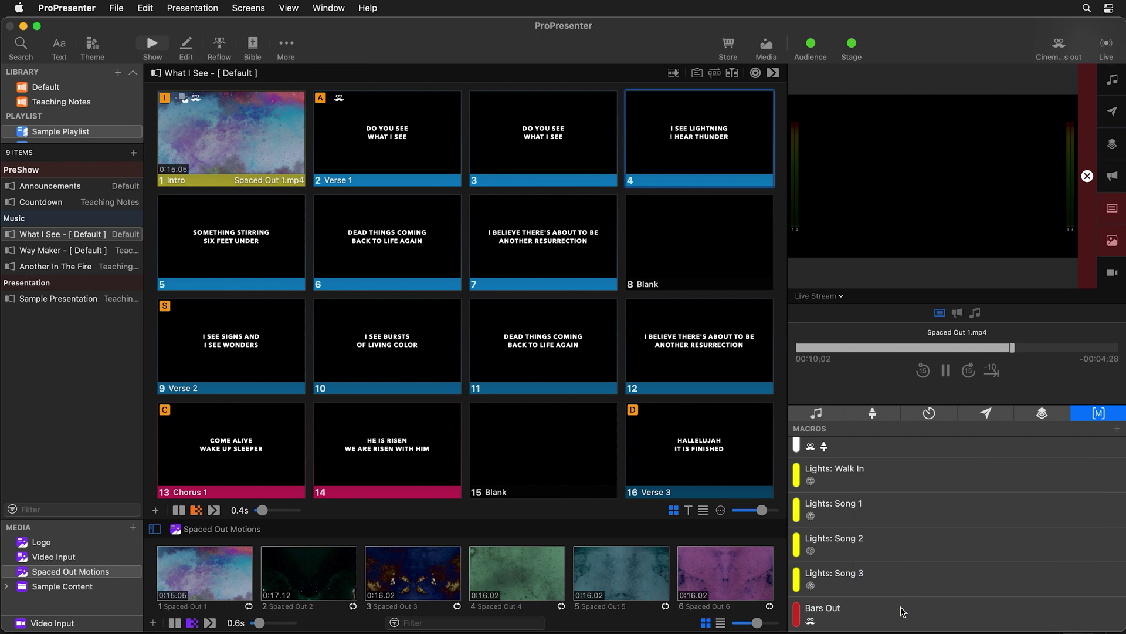
Step: Trigger slide 2 and run the Bars Out macro to test it on the Live Stream output
{"action": "left_click", "coordinate": [392, 123]}
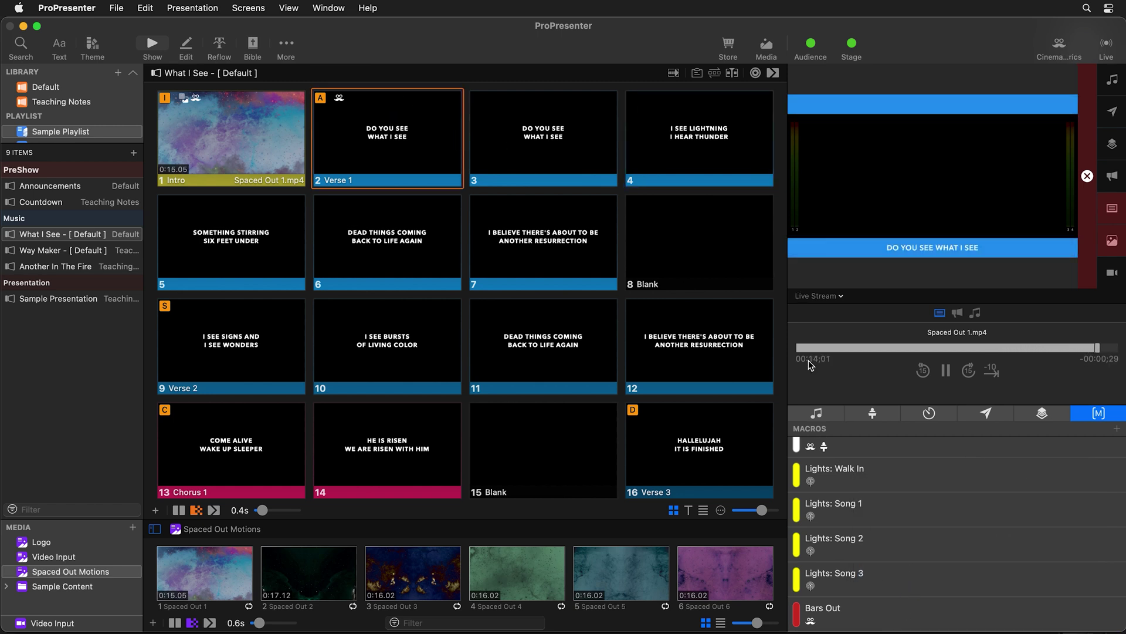
{"action": "left_click", "coordinate": [862, 622]}
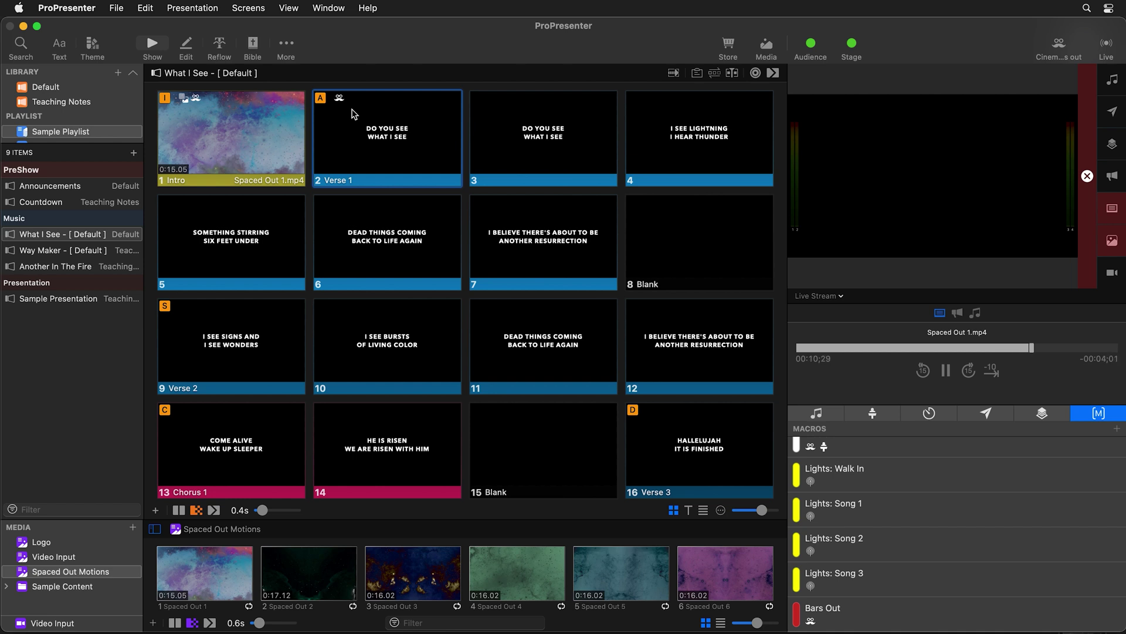
Step: Open the Cinema Ratio theme for editing and fill both bars on its Lyrics Bottom slide with black
{"action": "left_click", "coordinate": [287, 44]}
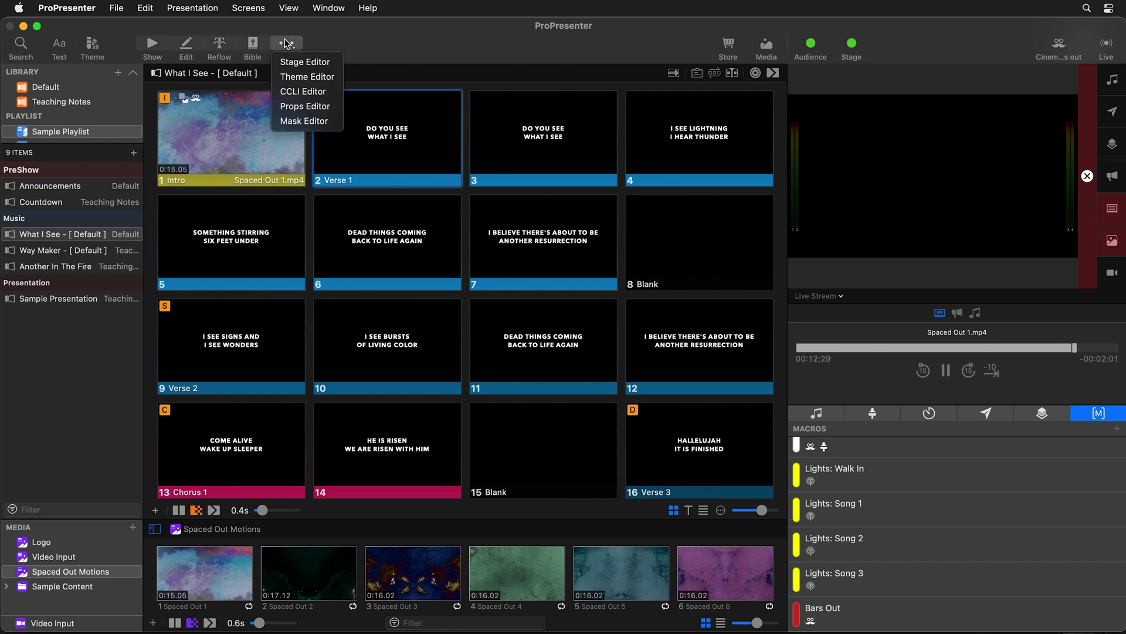
{"action": "left_click", "coordinate": [288, 45]}
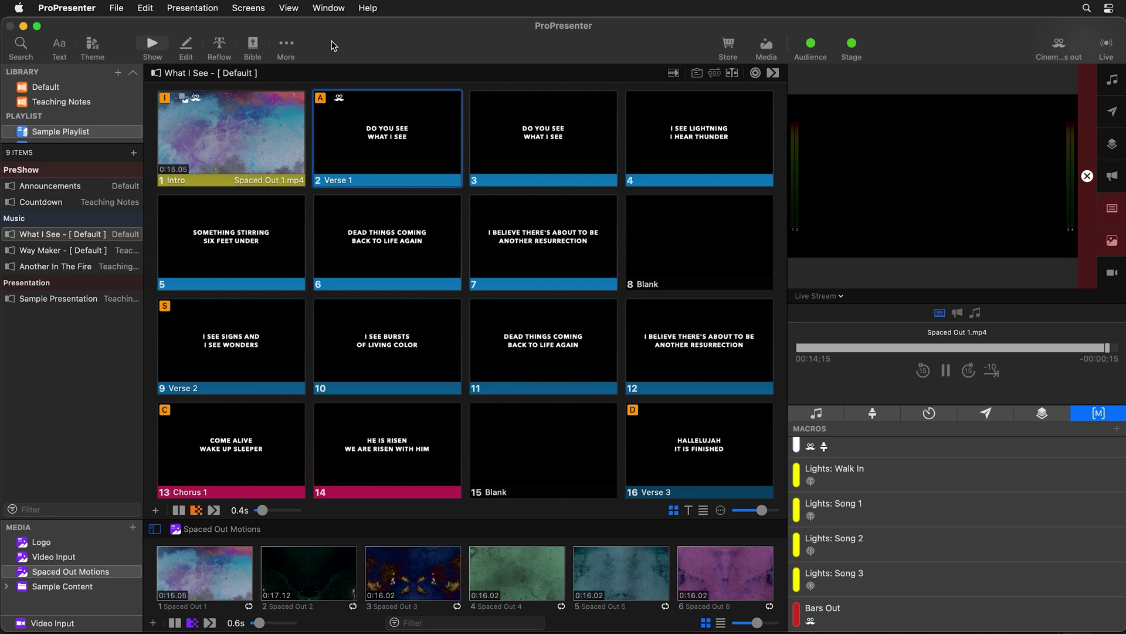
{"action": "left_click", "coordinate": [282, 44]}
{"action": "left_click", "coordinate": [304, 79]}
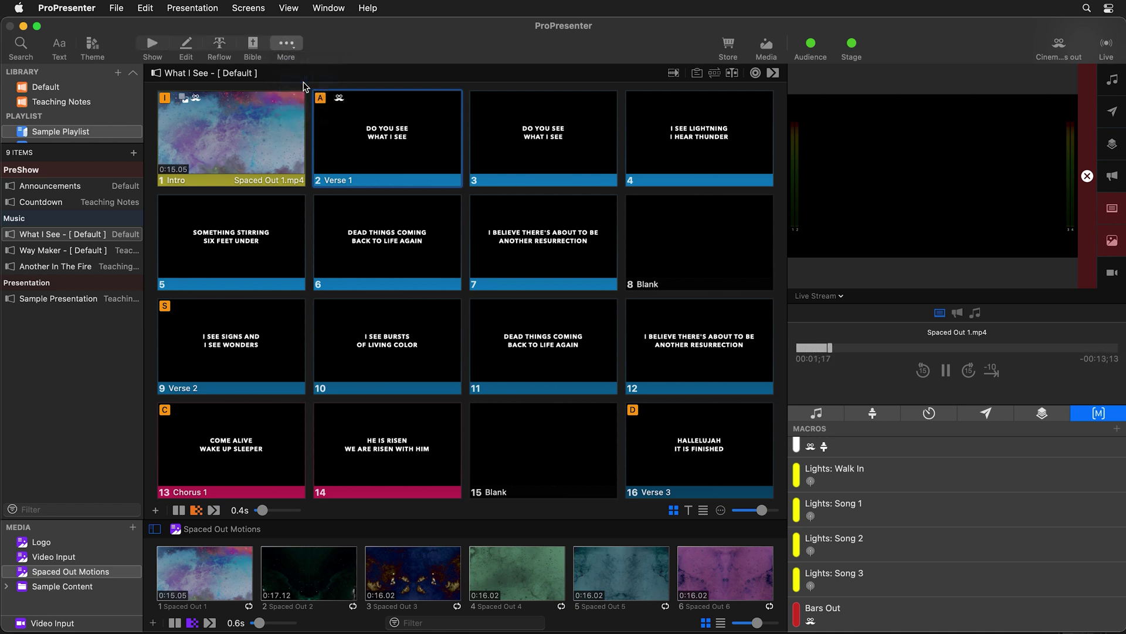
{"action": "left_click", "coordinate": [111, 118]}
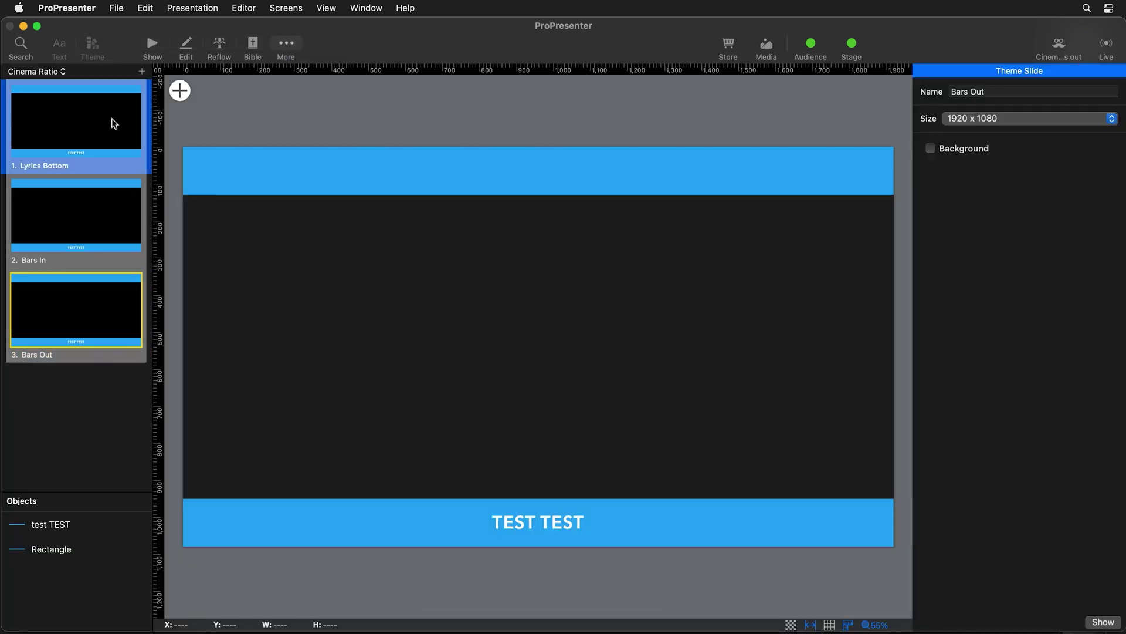
{"action": "left_click", "coordinate": [357, 185]}
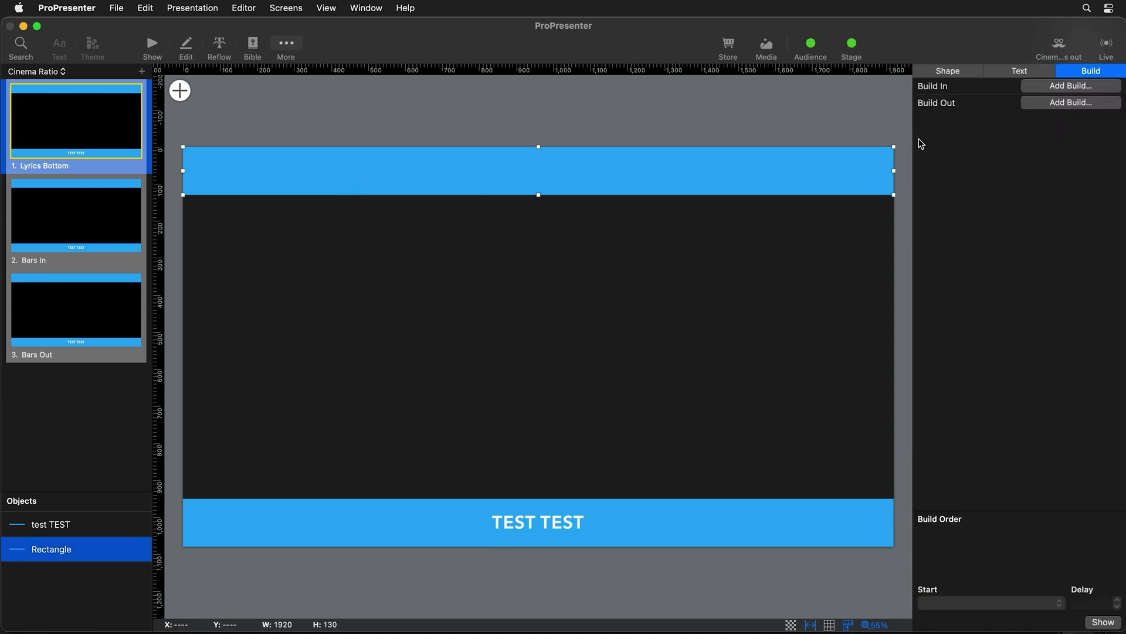
{"action": "left_click", "coordinate": [960, 72]}
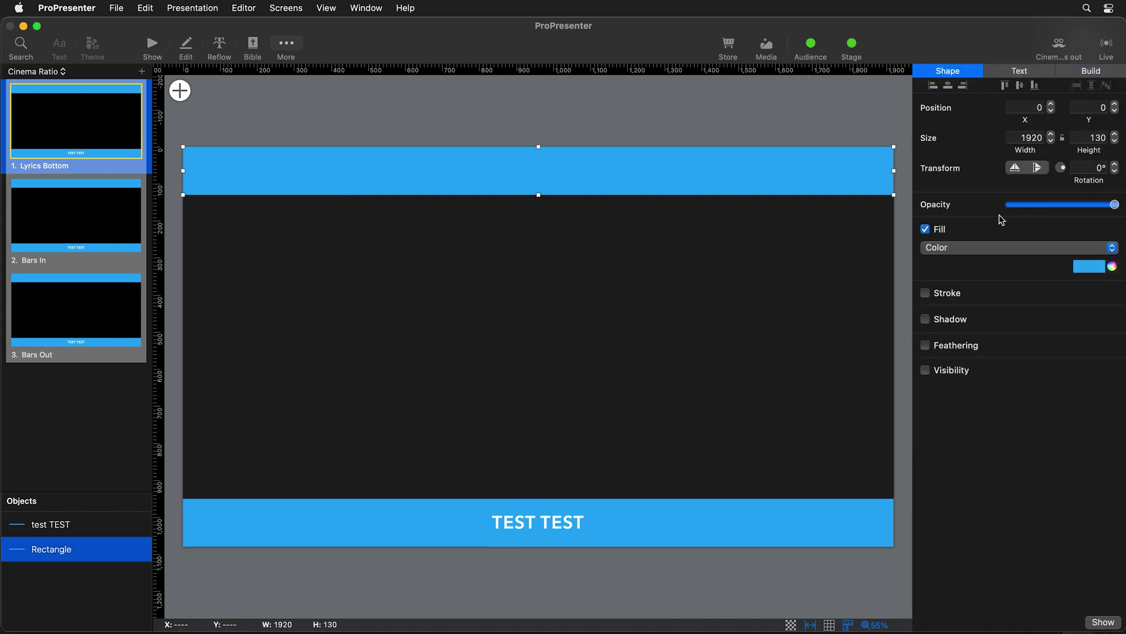
{"action": "left_click", "coordinate": [1094, 266]}
{"action": "left_click", "coordinate": [1078, 354]}
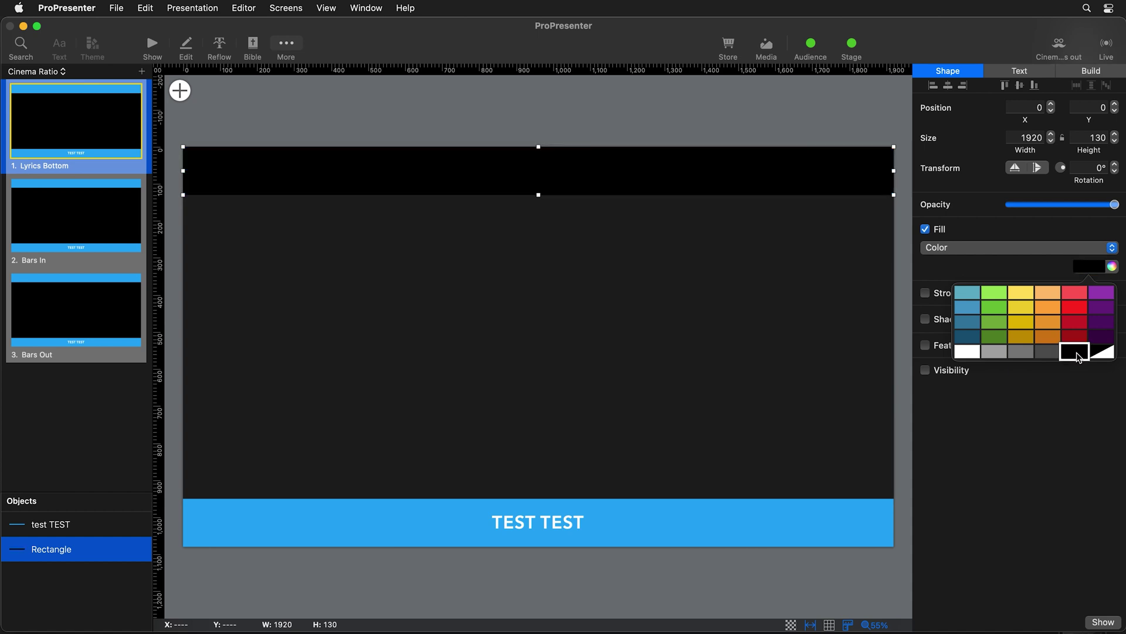
{"action": "left_click", "coordinate": [773, 524]}
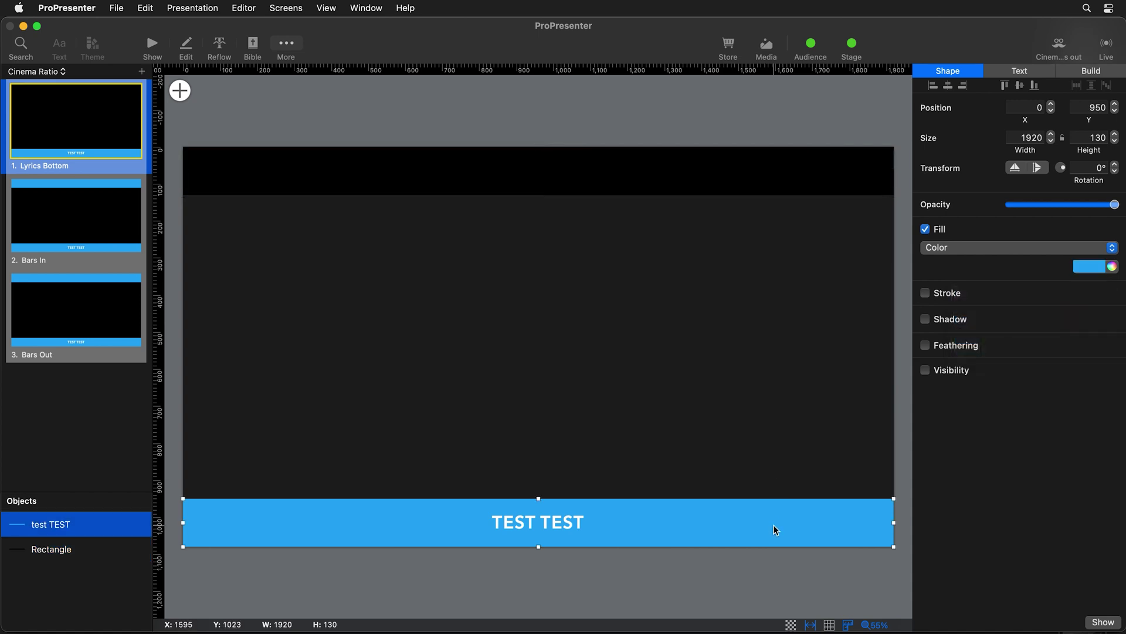
{"action": "left_click", "coordinate": [1102, 271]}
{"action": "left_click", "coordinate": [1080, 353]}
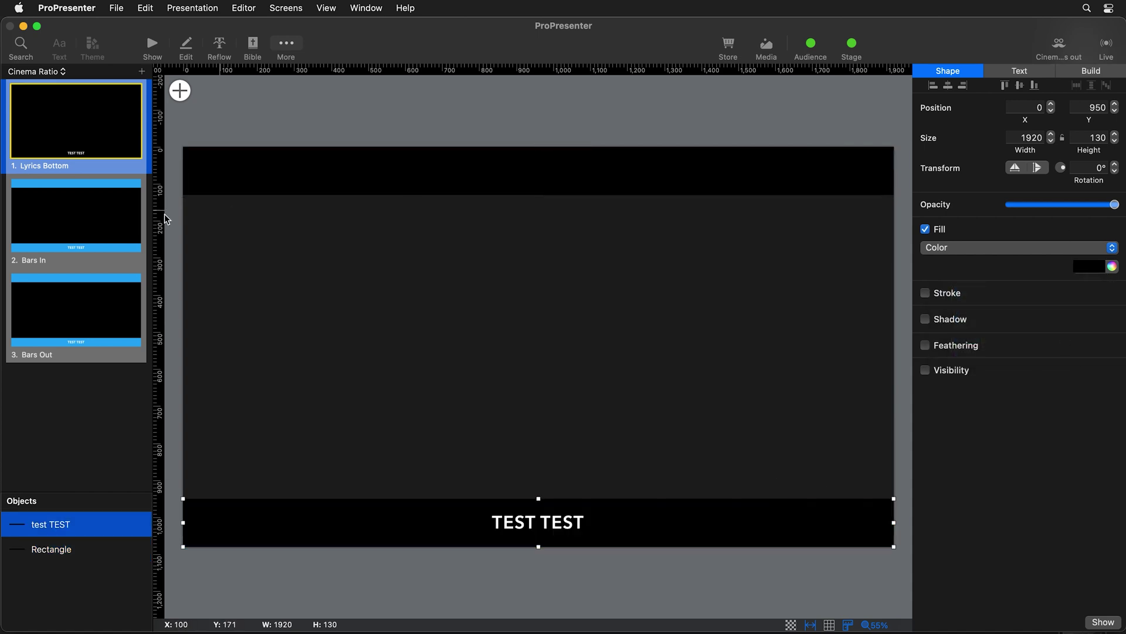
Step: Fill the upper rectangle and the lower text bar on the Bars In theme slide with black
{"action": "left_click", "coordinate": [102, 226]}
{"action": "left_click", "coordinate": [583, 171]}
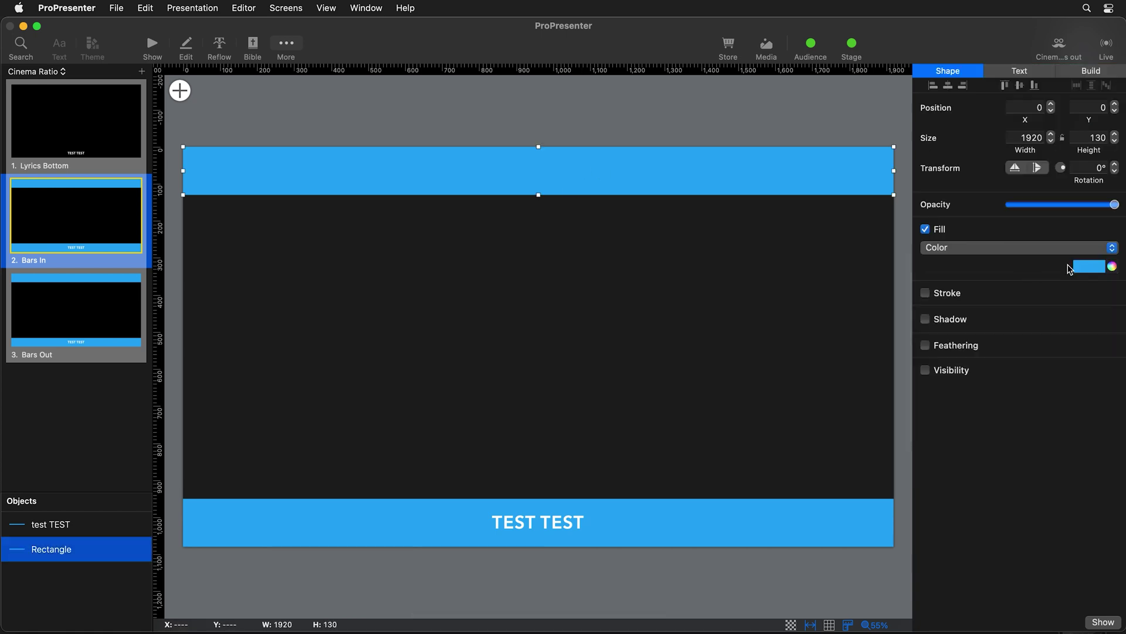
{"action": "left_click", "coordinate": [1101, 268]}
{"action": "left_click", "coordinate": [1080, 354]}
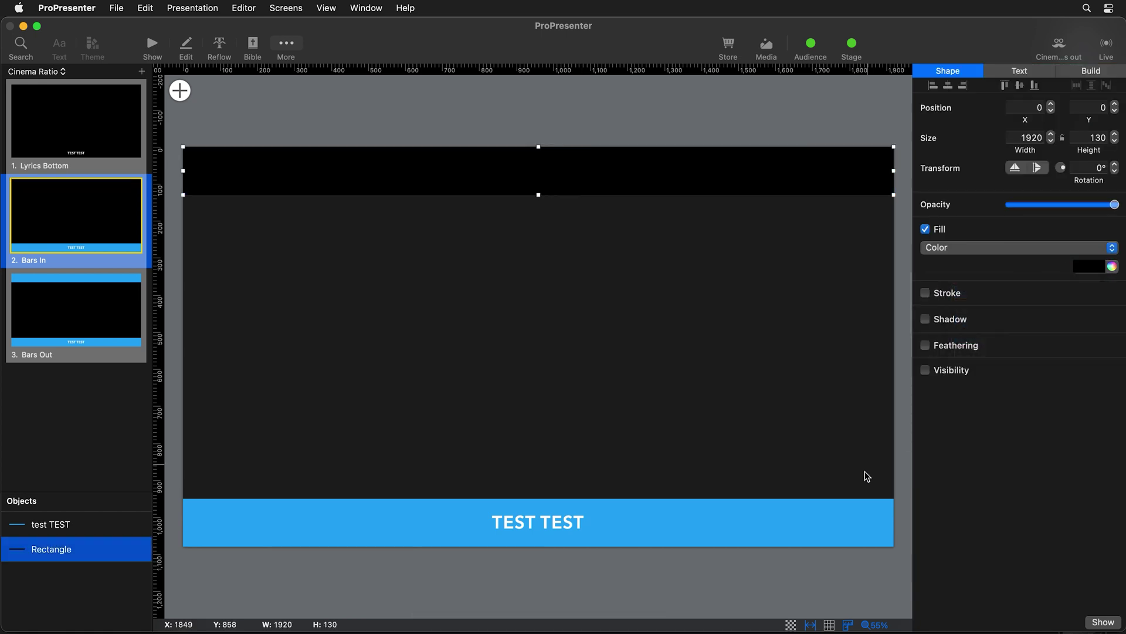
{"action": "left_click", "coordinate": [850, 509]}
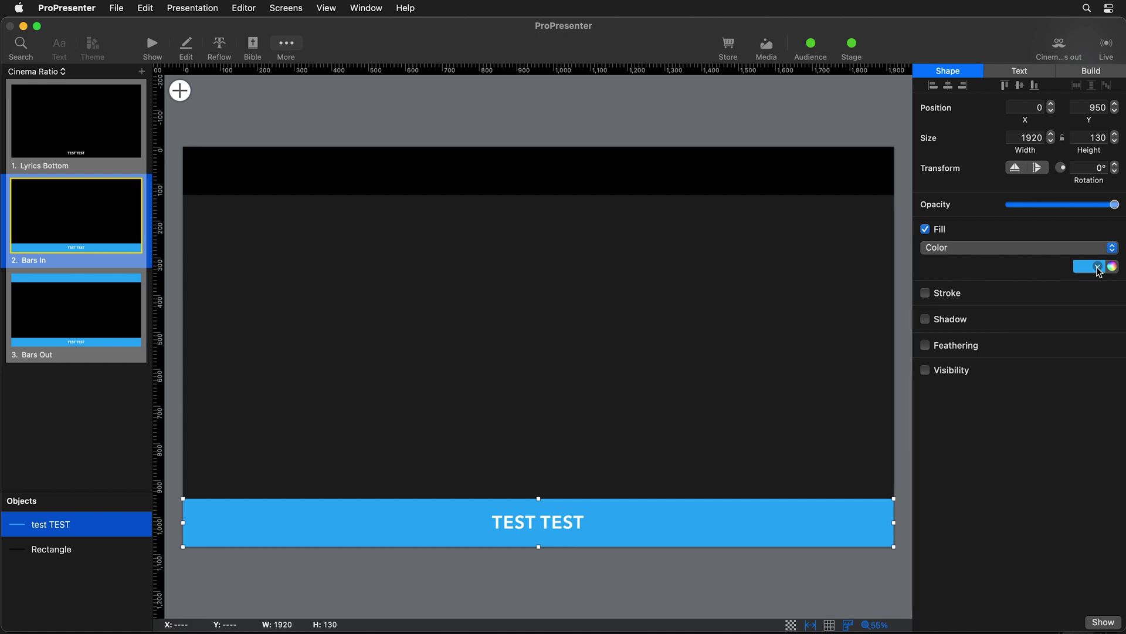
{"action": "left_click", "coordinate": [1099, 268]}
{"action": "left_click", "coordinate": [1081, 356]}
Step: Fill the upper rectangle and the lower text bar on the Bars Out theme slide with black
{"action": "left_click", "coordinate": [114, 329]}
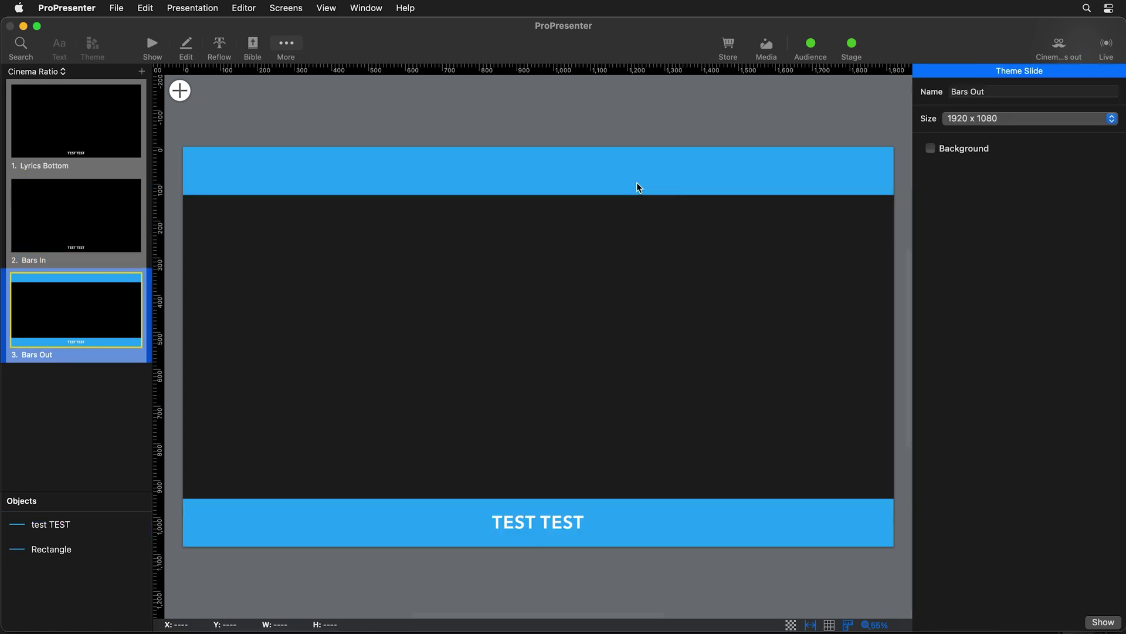
{"action": "left_click", "coordinate": [639, 186]}
{"action": "left_click", "coordinate": [1099, 268]}
{"action": "left_click", "coordinate": [1080, 355]}
{"action": "key", "text": "Tab"}
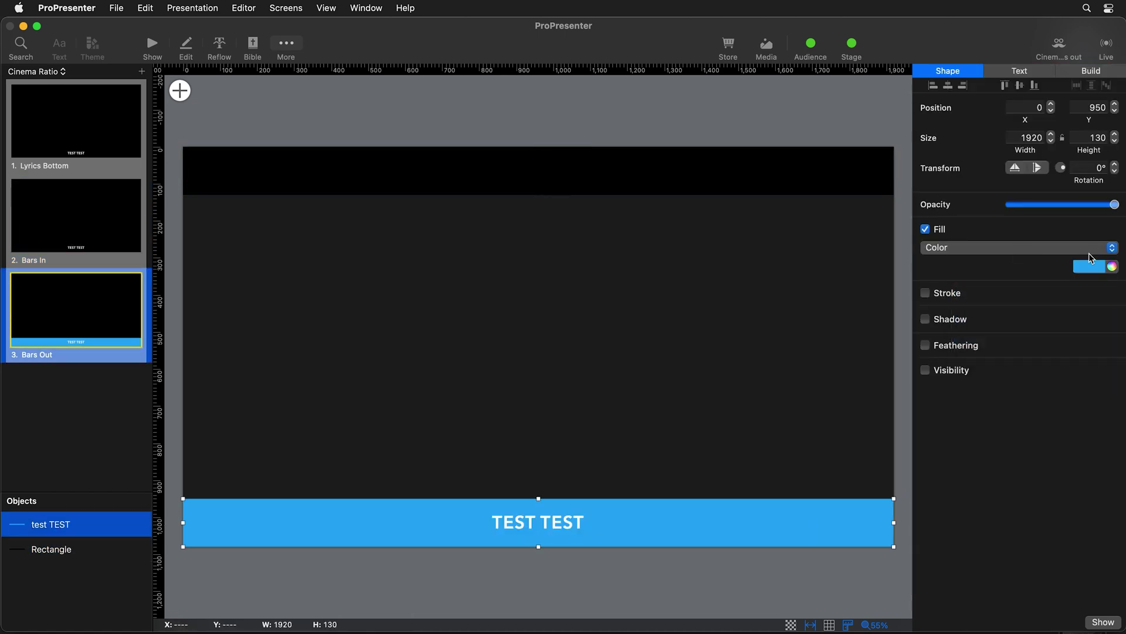
{"action": "left_click", "coordinate": [1090, 266]}
{"action": "left_click", "coordinate": [1081, 356]}
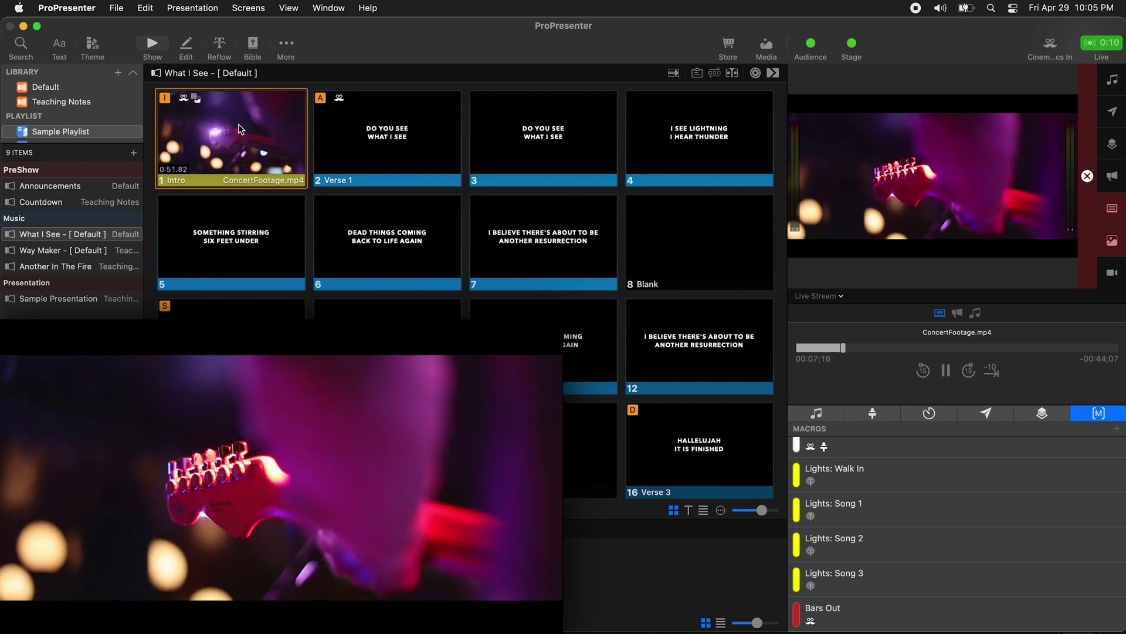
Step: Advance the What I See presentation live from the Intro through slides 2 to 7 to test the black lyric bars
{"action": "key", "text": "Right"}
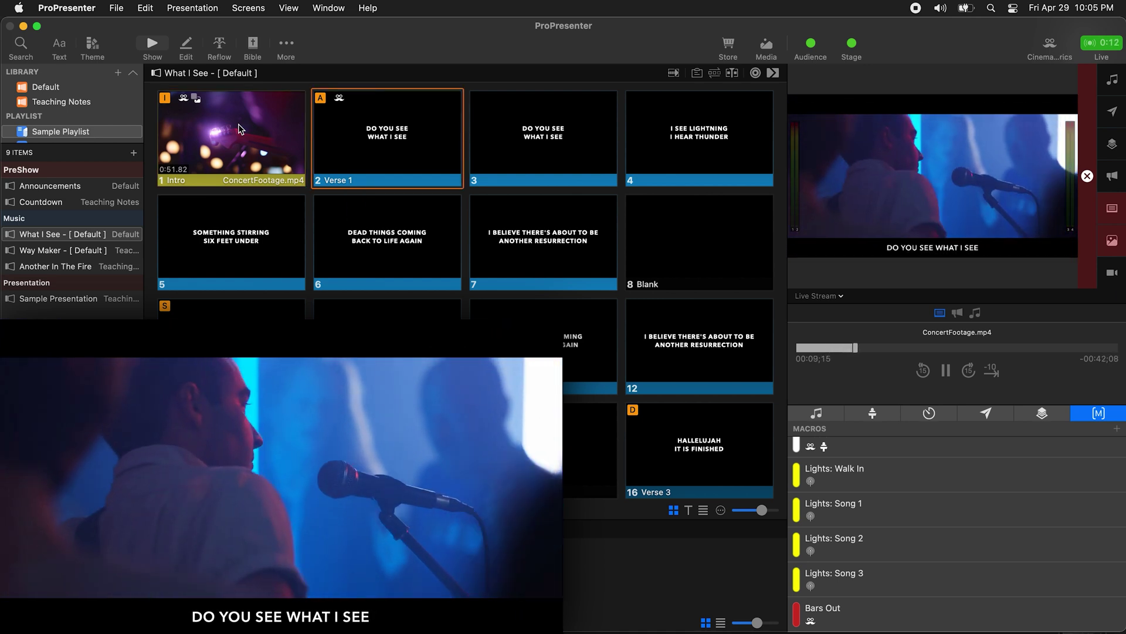
{"action": "key", "text": "Right"}
{"action": "key", "text": "Right"}
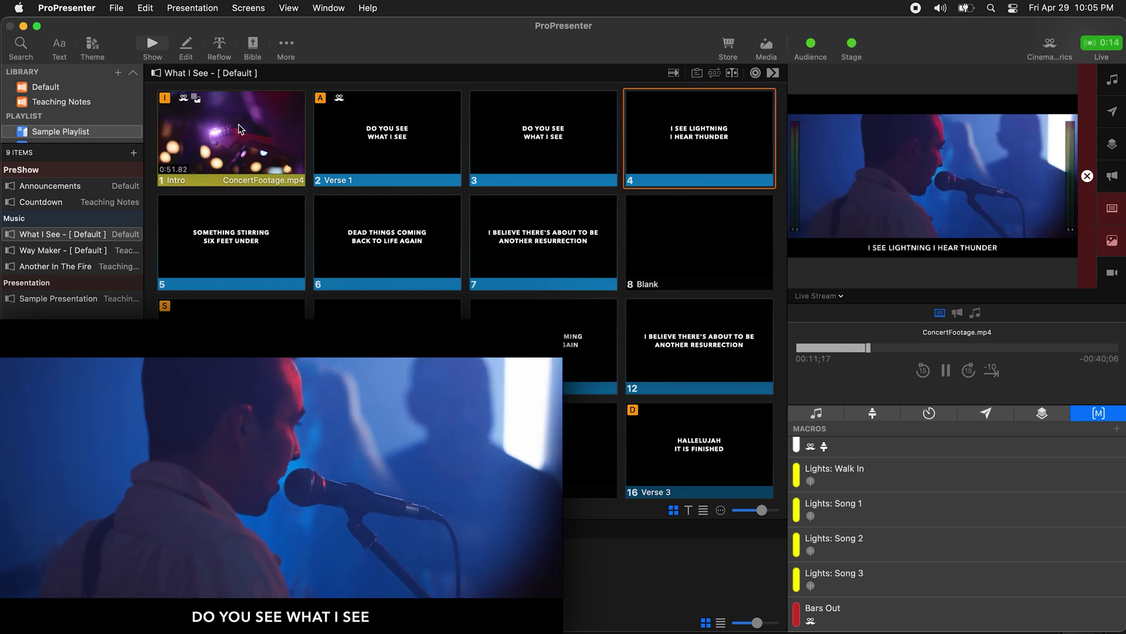
{"action": "key", "text": "Right"}
{"action": "key", "text": "Right"}
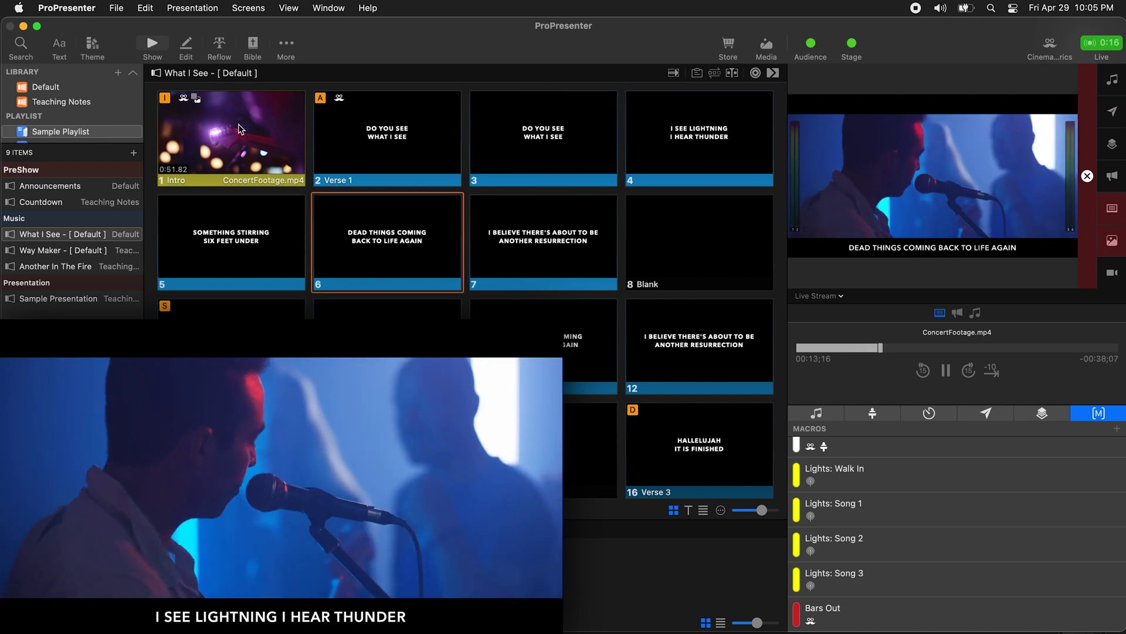
{"action": "key", "text": "Right"}
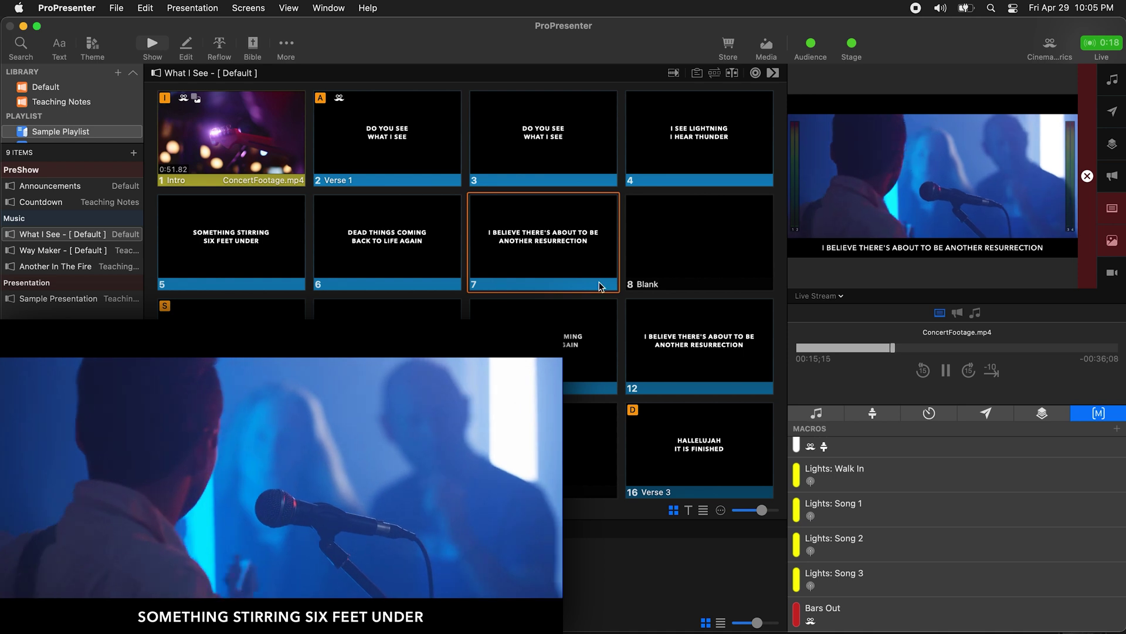
Step: Trigger slide 39 and advance to the slide 40 Outro to test the bars animating out at the song's end
{"action": "scroll", "coordinate": [599, 287], "scroll_direction": "down", "scroll_amount": 10}
{"action": "left_click", "coordinate": [543, 446]}
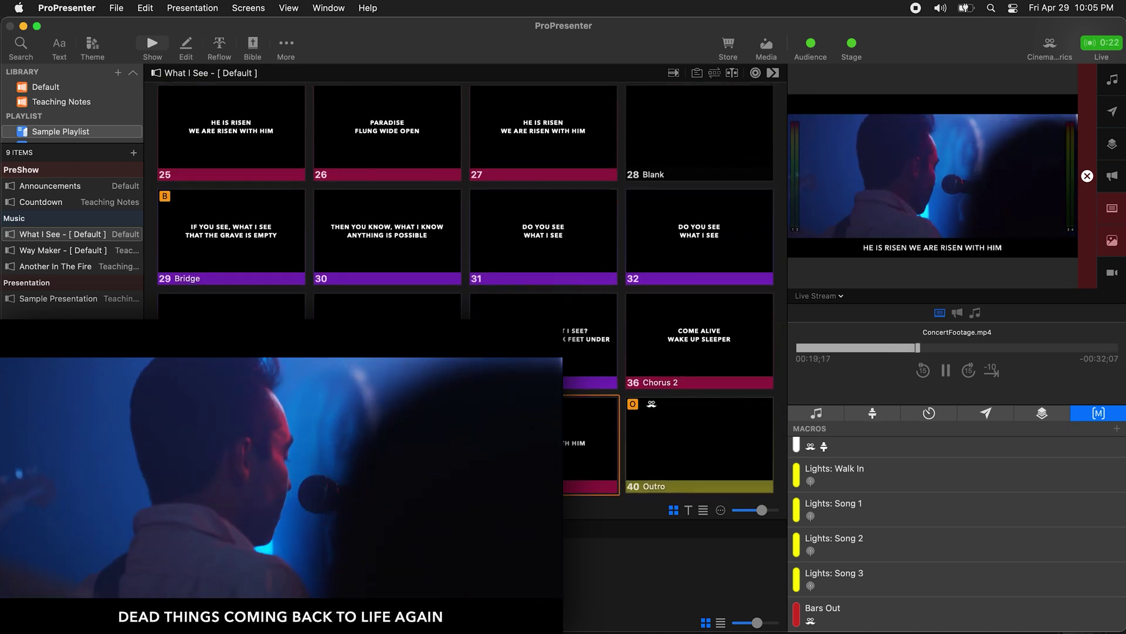
{"action": "key", "text": "Right"}
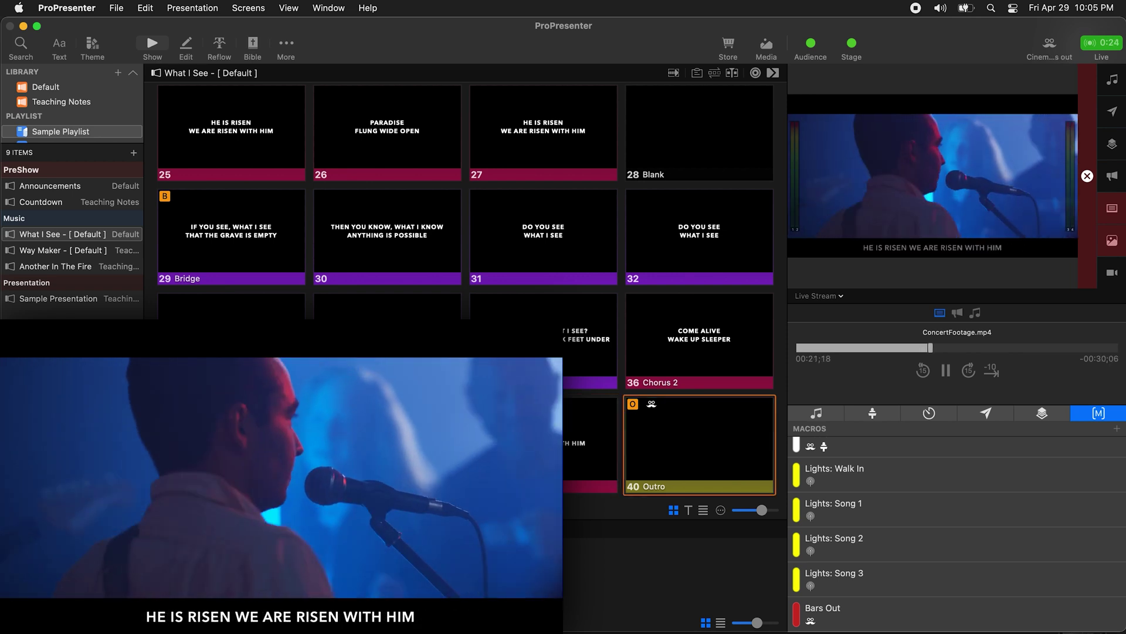